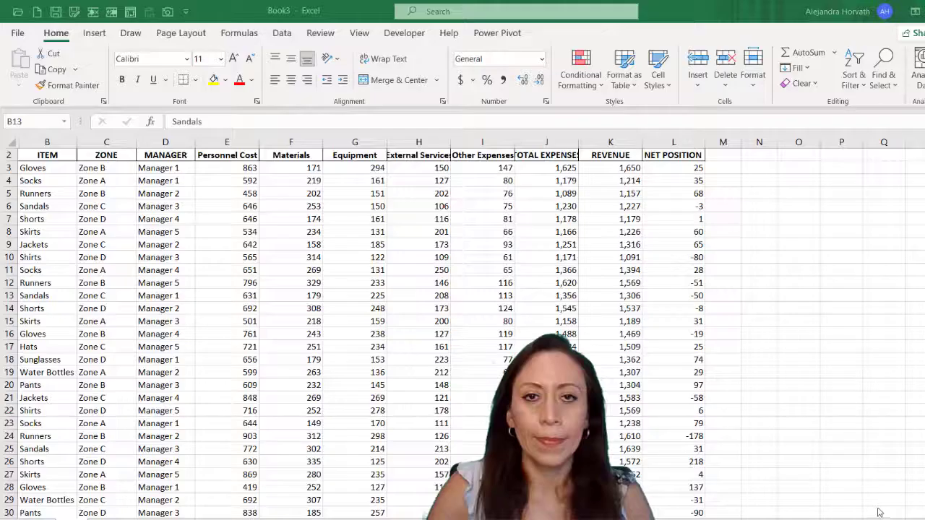
Step: Create a PivotTable on a new worksheet from the Data sheet's range B2:L107, leaving it out of the Data Model
left_click(51, 161)
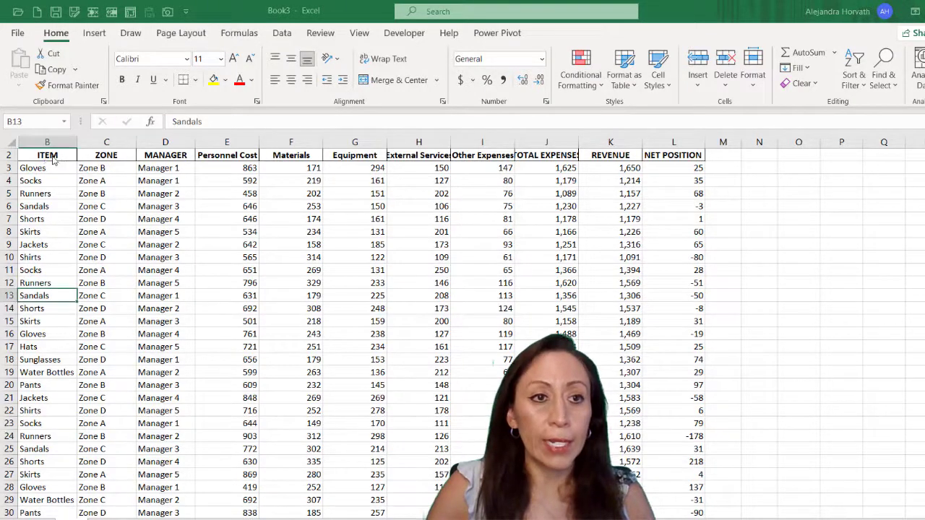
left_click(48, 162)
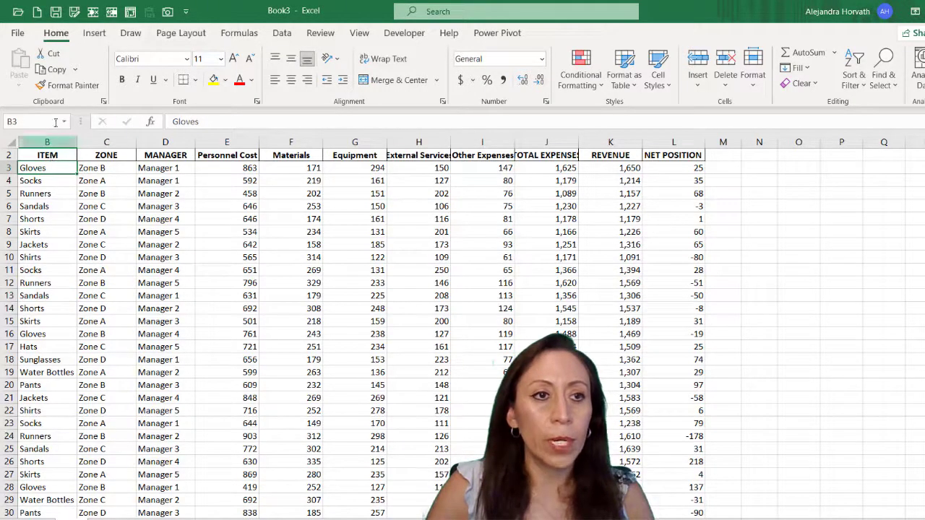
left_click(89, 36)
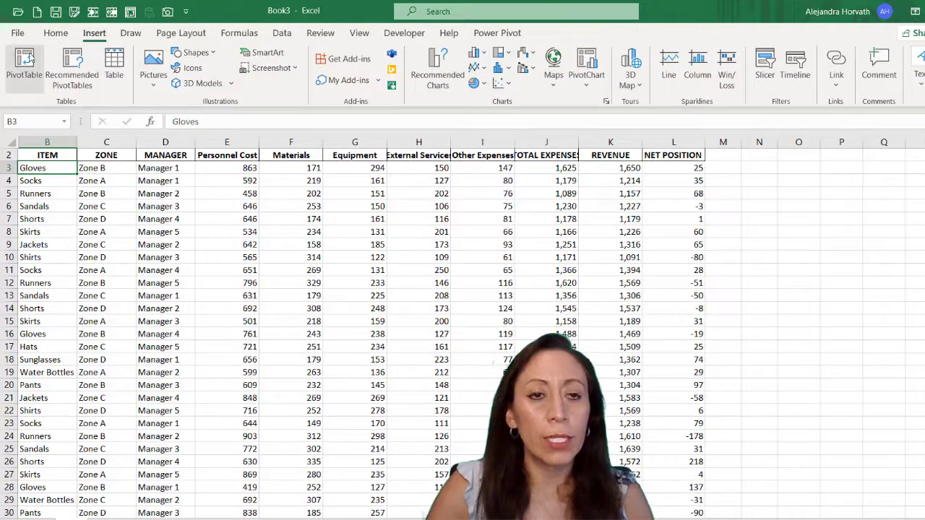
left_click(24, 65)
left_click(276, 365)
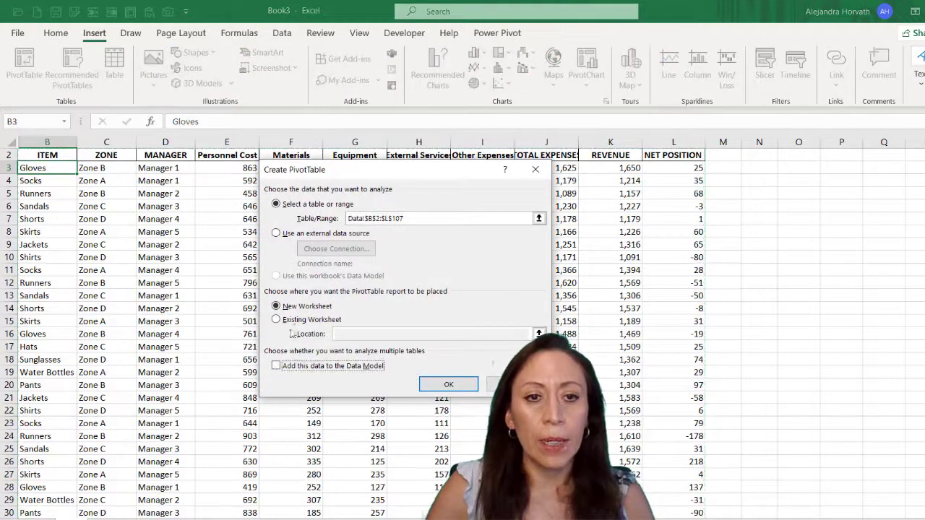
left_click(448, 383)
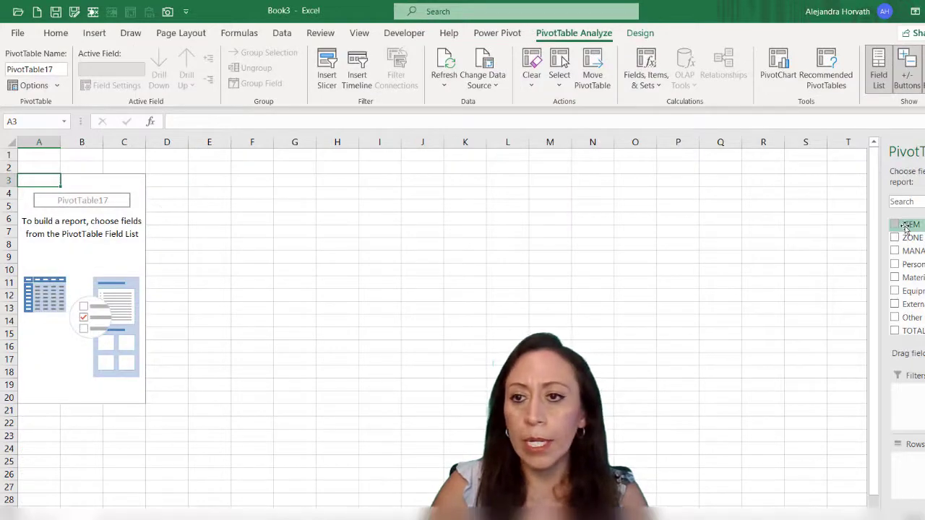
Step: Build the pivot table with ITEM as rows and the sum of NET POSITION as values
left_click_drag(890, 227, 893, 456)
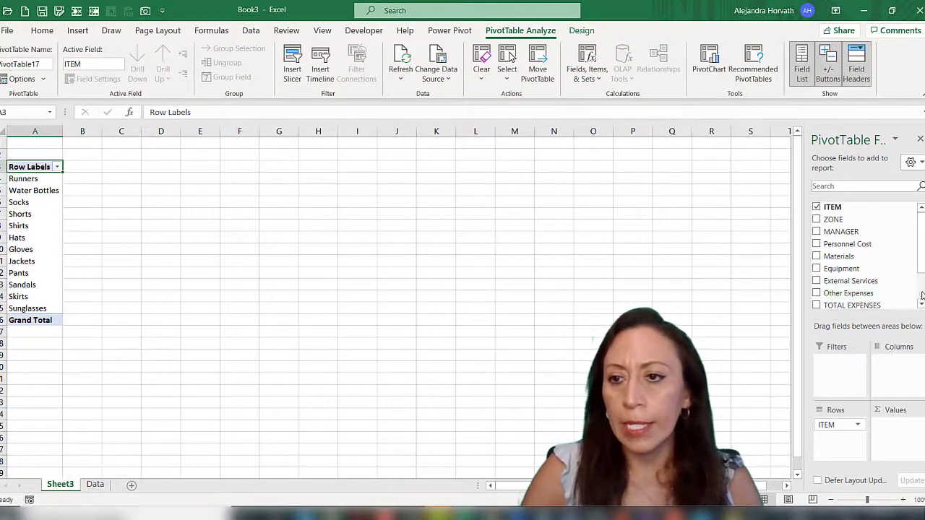
scroll(922, 294, "down", 2)
left_click_drag(867, 284, 896, 431)
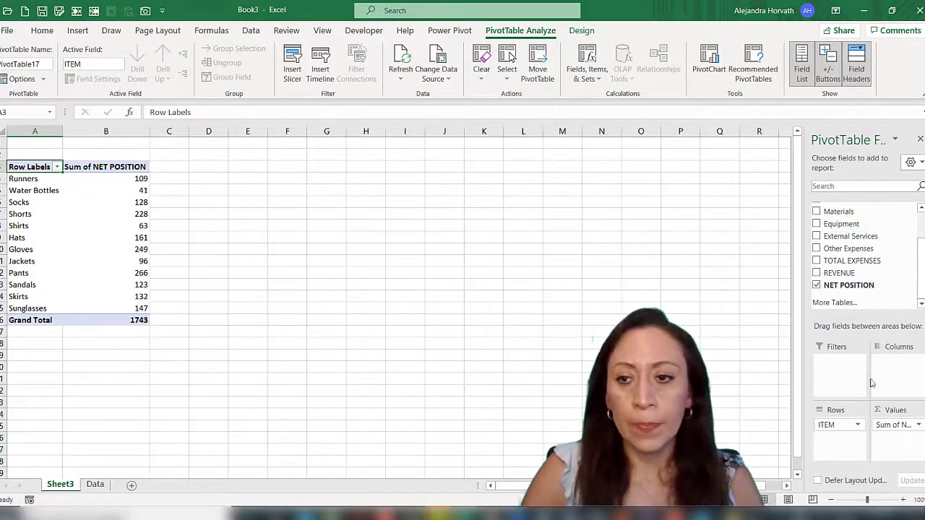
Step: Format the Sum of NET POSITION values as Currency with the $ symbol and 0 decimal places
left_click(895, 425)
left_click(838, 409)
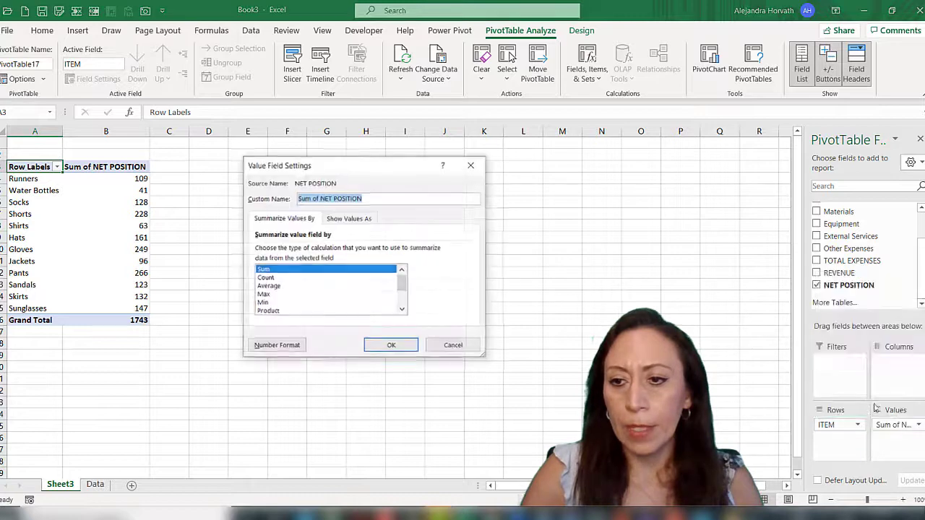
left_click(278, 345)
left_click(391, 193)
left_click(391, 193)
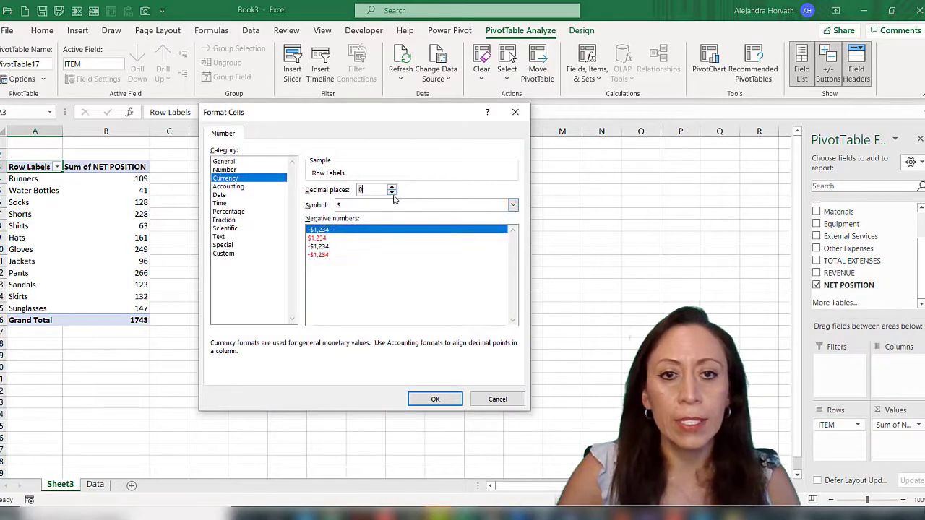
left_click(435, 399)
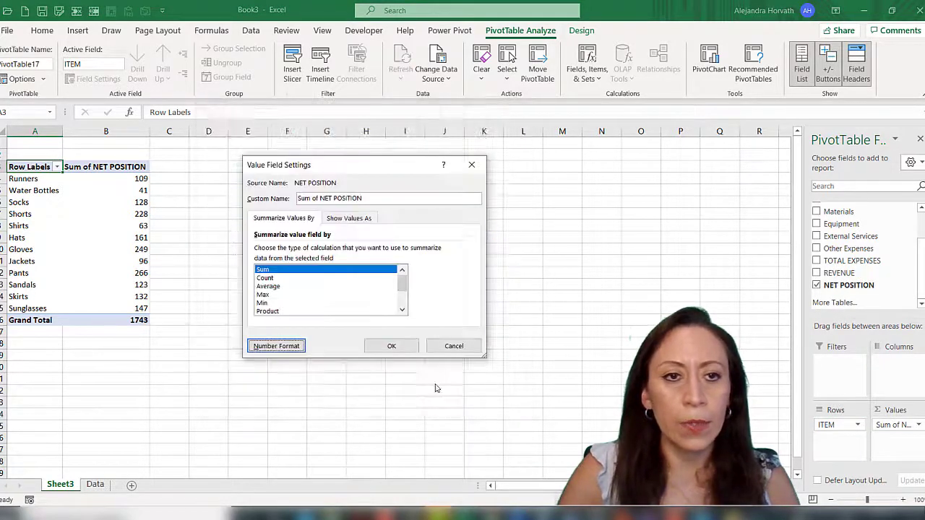
left_click(391, 345)
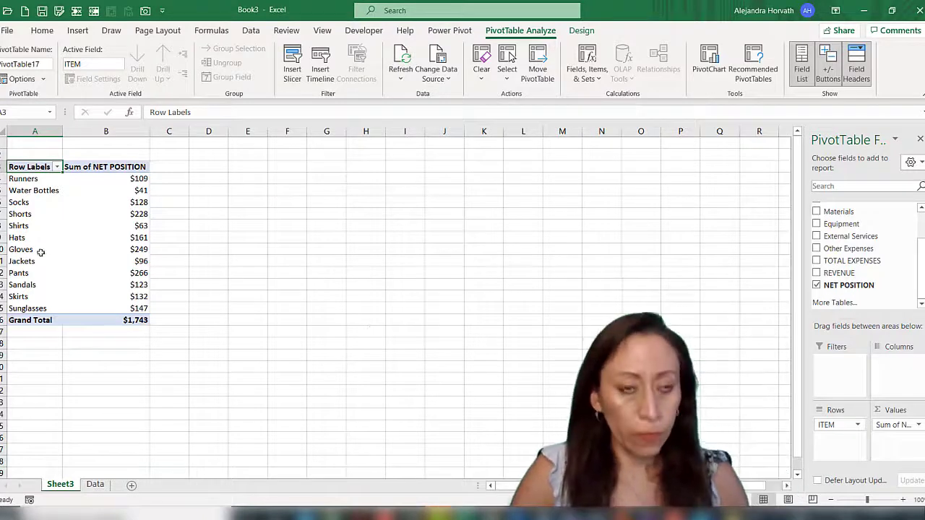
Step: Duplicate the whole pivot table twice on the same sheet, placing the copies at D3 and G3
key("ctrl+a")
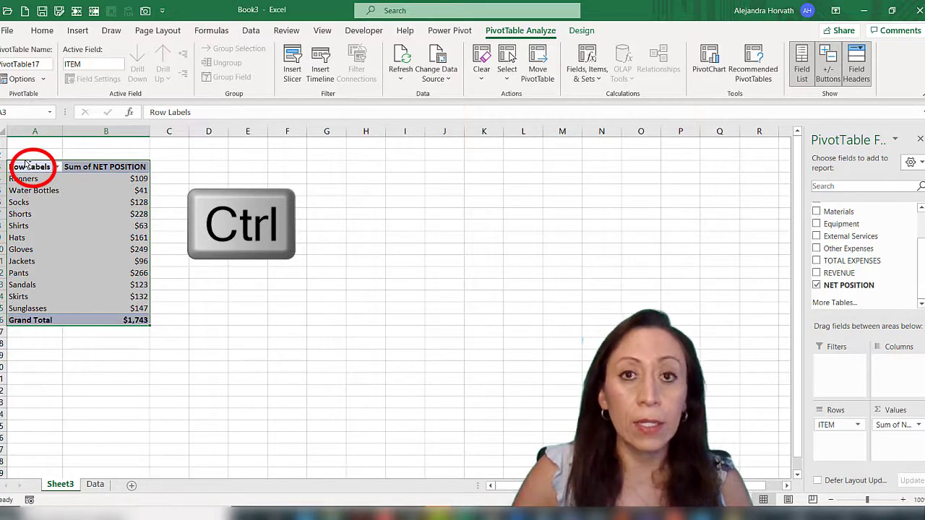
left_click_drag(26, 163, 212, 173)
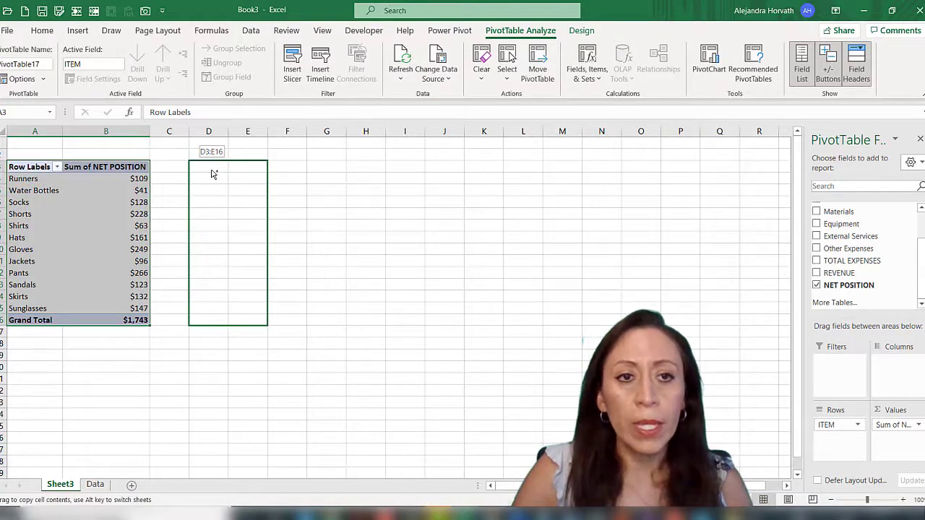
left_click_drag(212, 173, 211, 173)
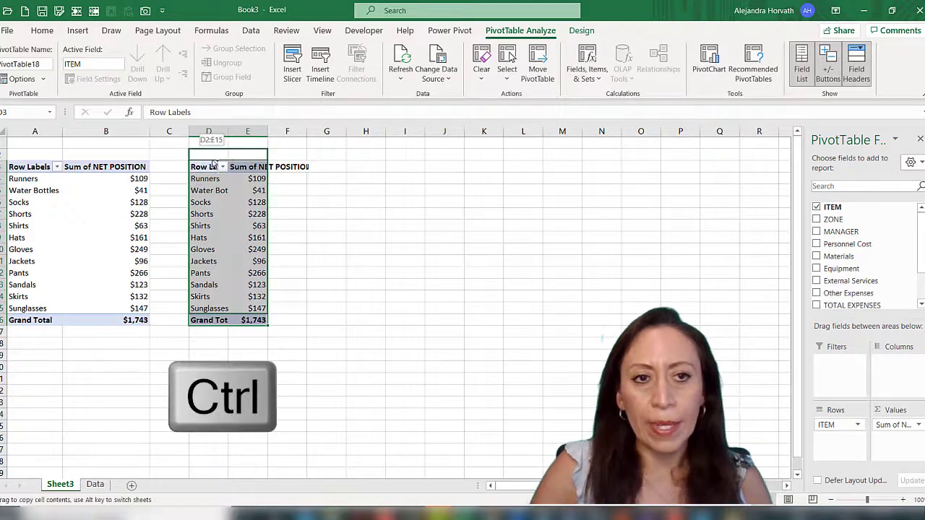
left_click_drag(199, 160, 330, 170)
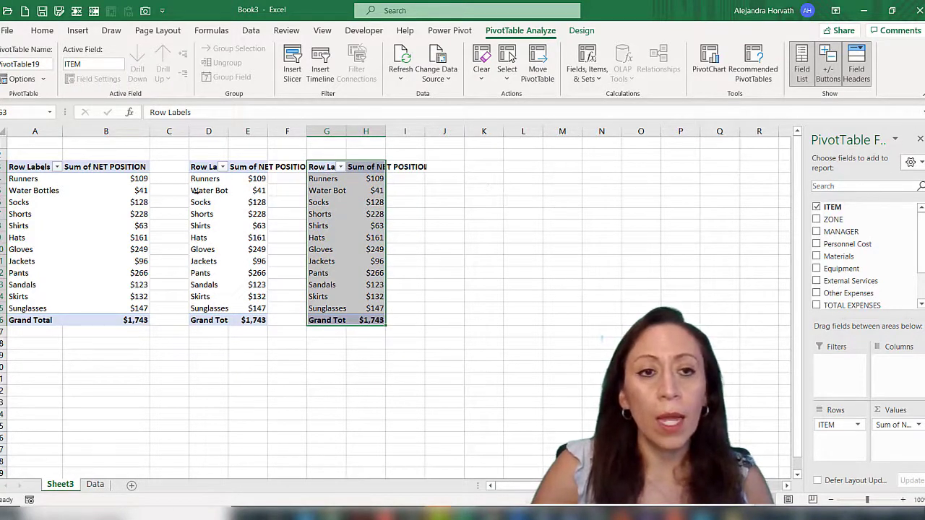
Step: Change the pivot table at D3 to show the sum of REVENUE by ZONE instead of NET POSITION by ITEM
left_click(207, 180)
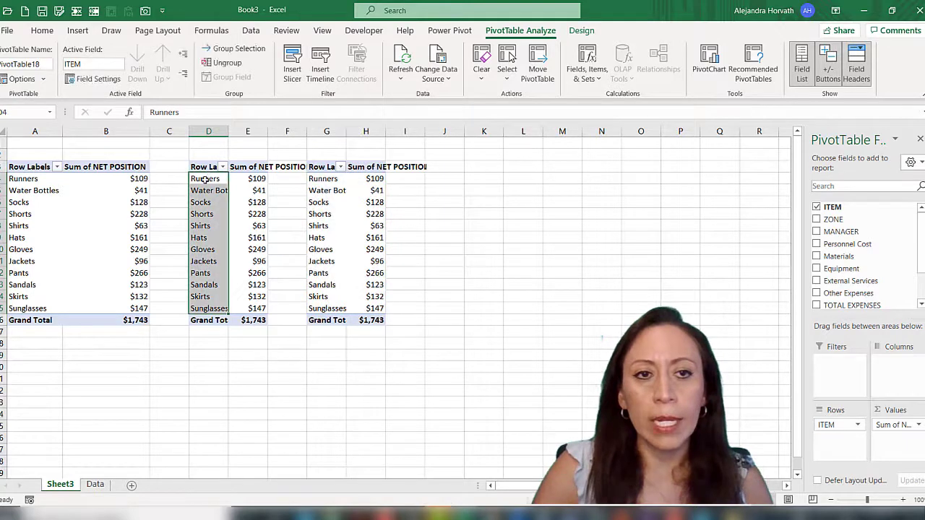
left_click(817, 206)
left_click(816, 220)
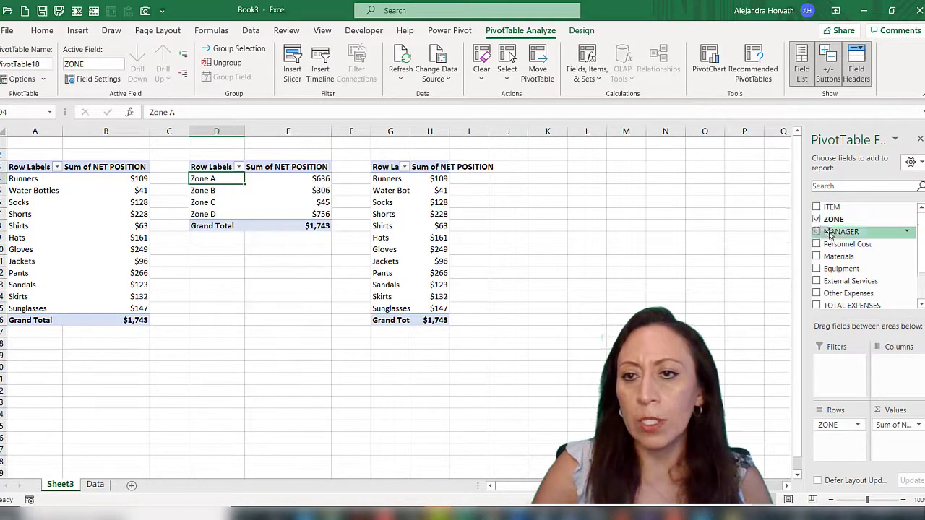
left_click(921, 298)
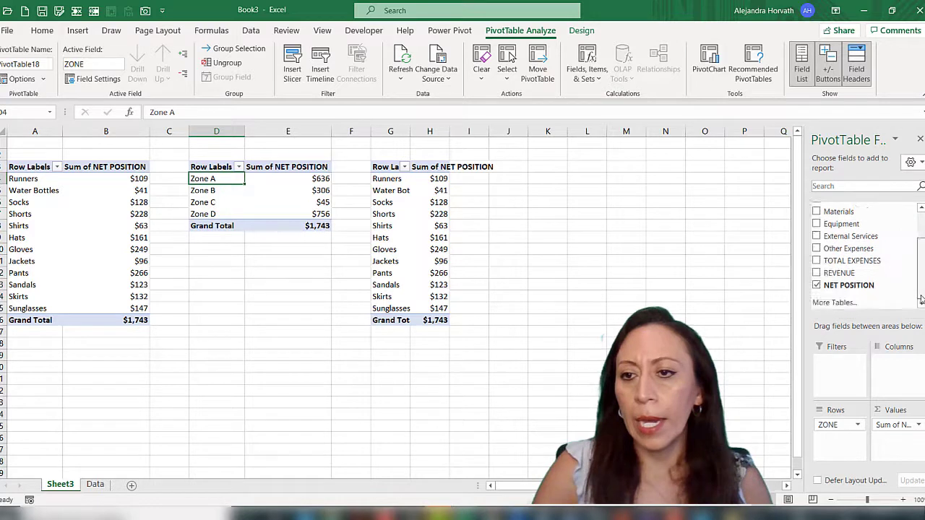
left_click(816, 286)
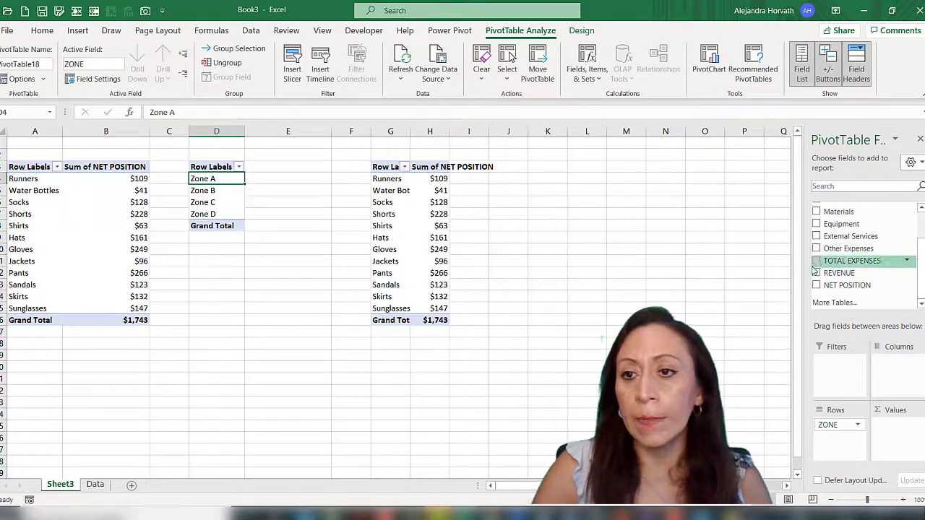
left_click_drag(817, 276, 904, 434)
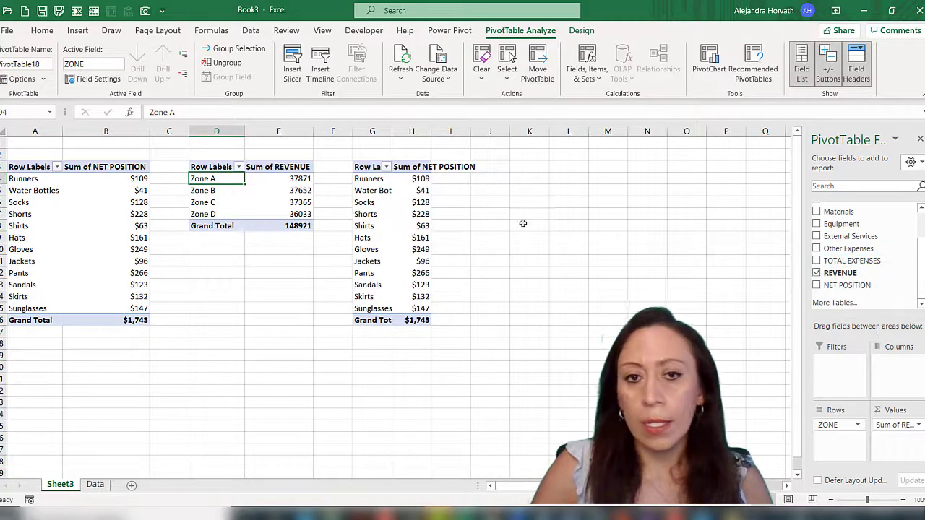
Step: Change the pivot table at G3 to show the sum of TOTAL EXPENSES by MANAGER instead of NET POSITION by ITEM
left_click(371, 179)
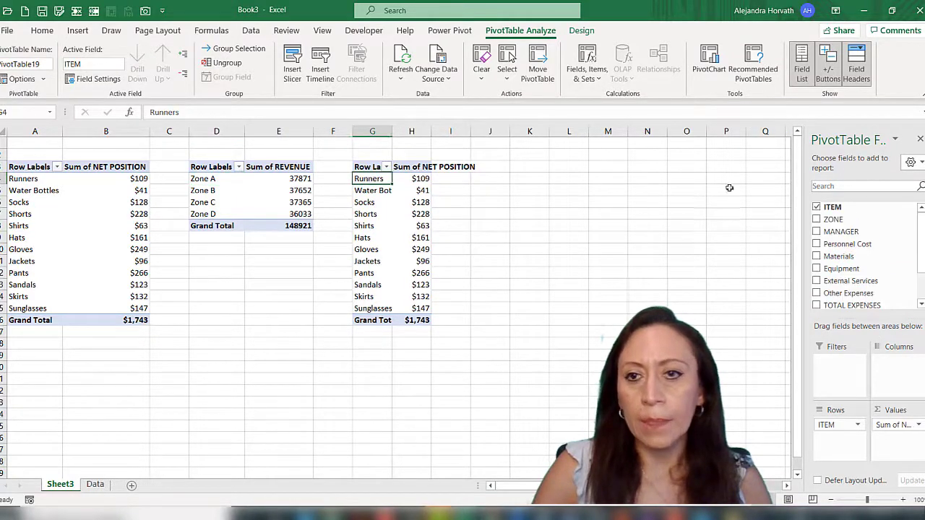
left_click(816, 207)
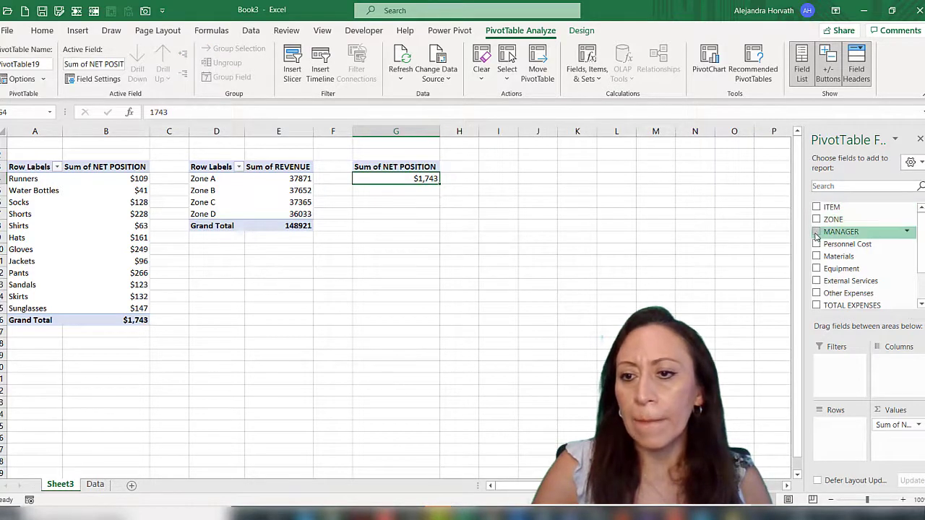
left_click(816, 231)
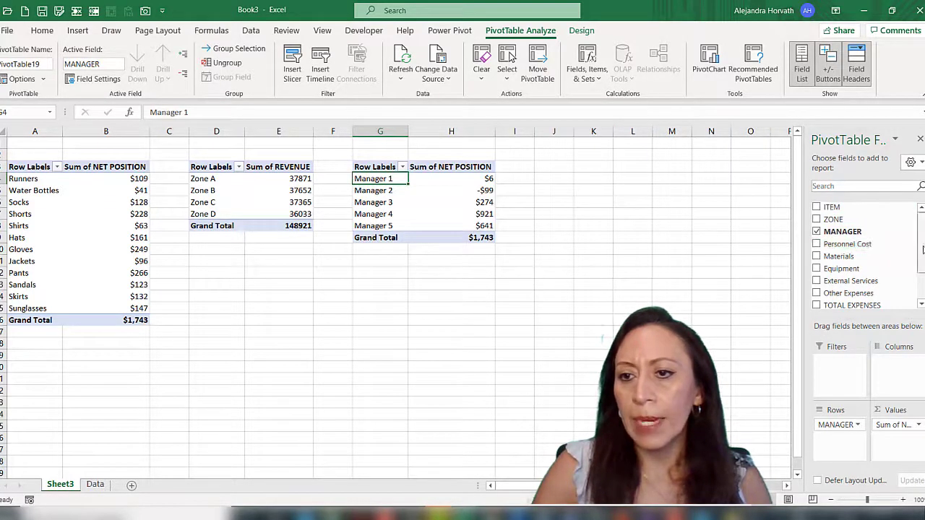
scroll(911, 278, "down", 2)
left_click(816, 260)
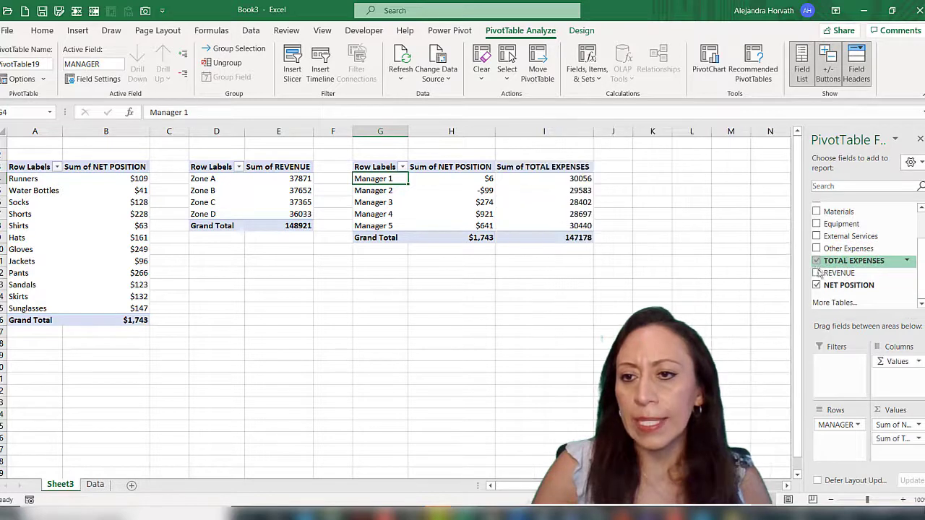
left_click(816, 285)
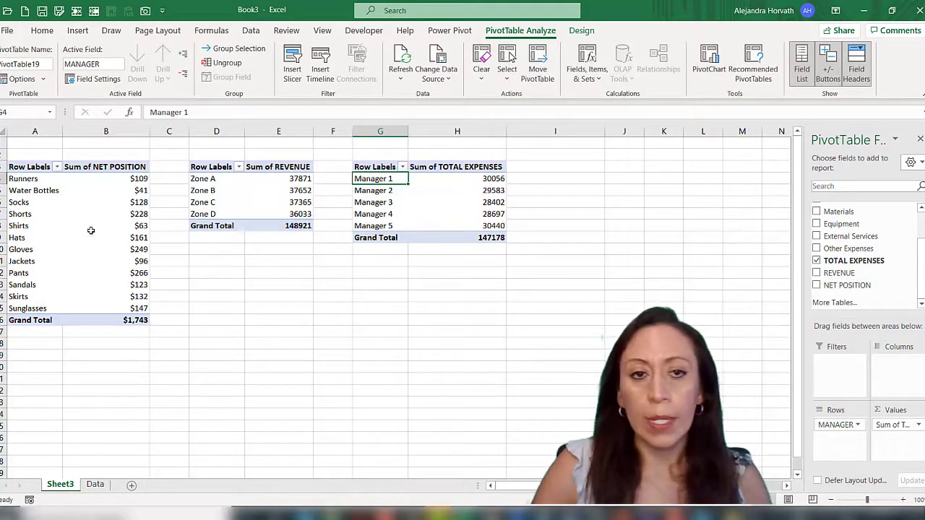
Step: Format the Sum of TOTAL EXPENSES values as Currency with the $ symbol and 0 decimal places
left_click(469, 180)
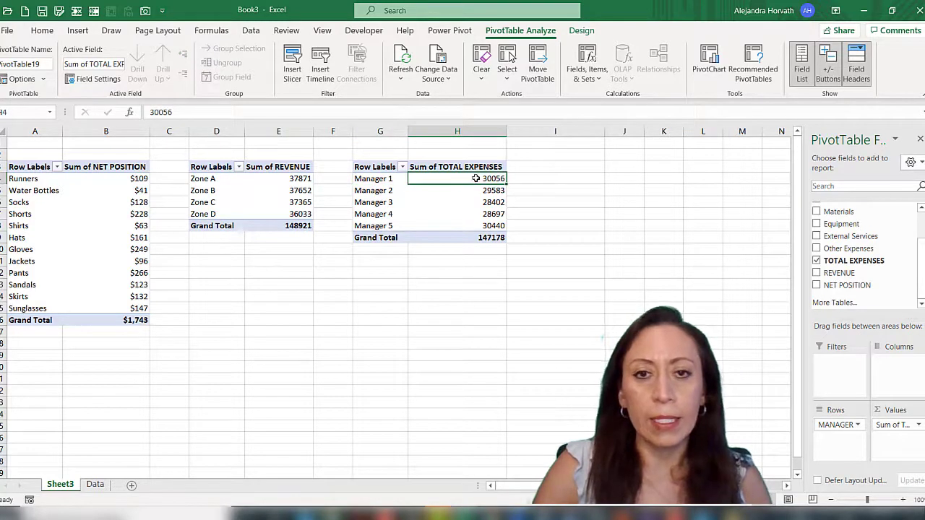
right_click(476, 179)
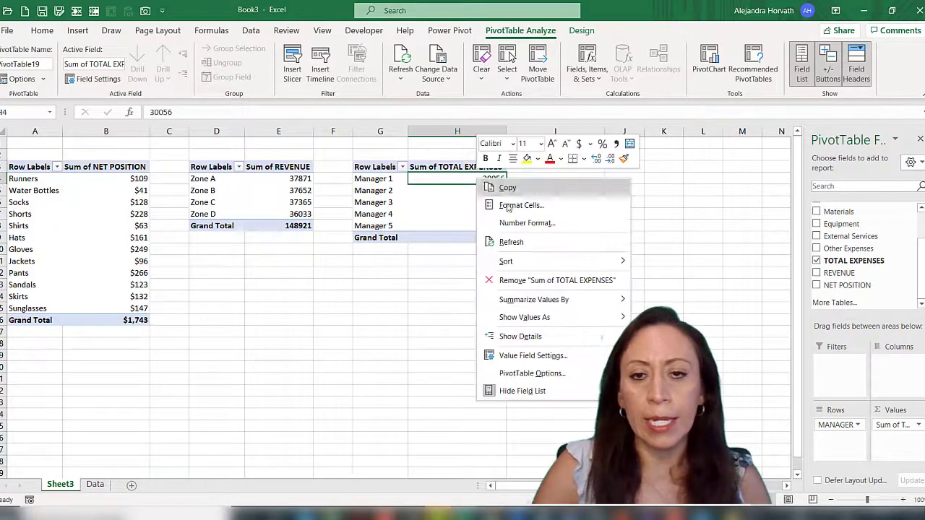
left_click(532, 356)
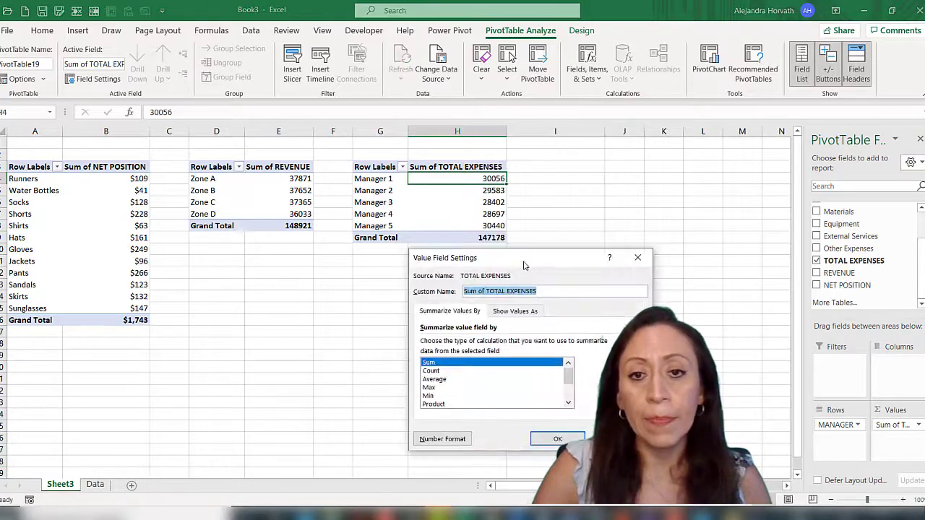
left_click(444, 440)
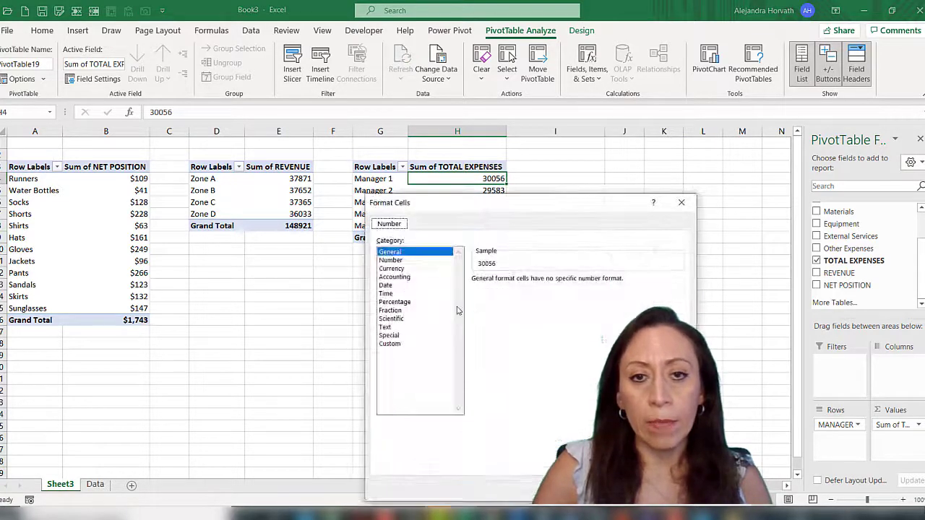
left_click(392, 268)
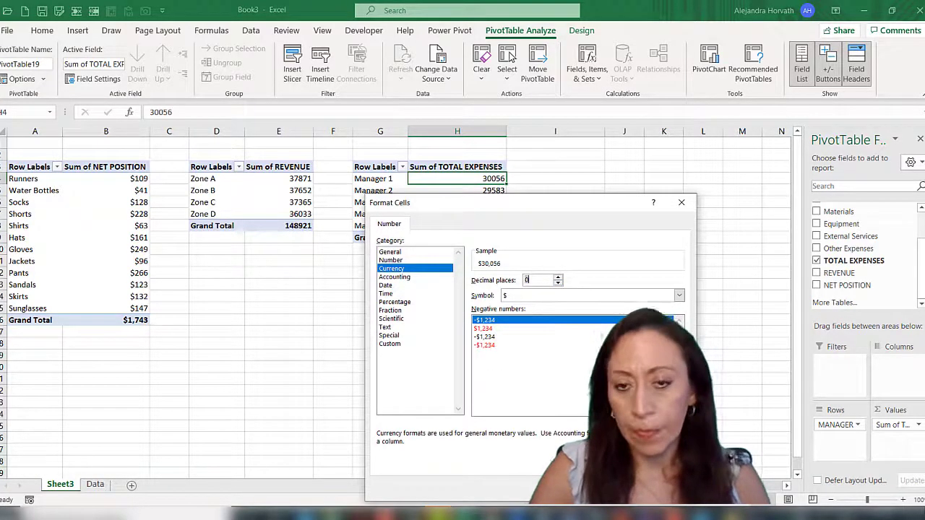
left_click_drag(612, 205, 571, 104)
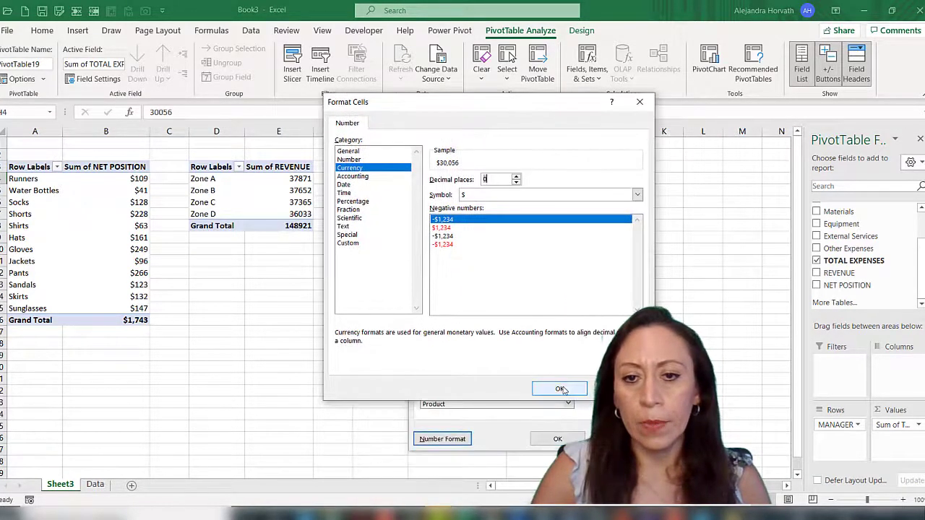
left_click(560, 390)
left_click(557, 439)
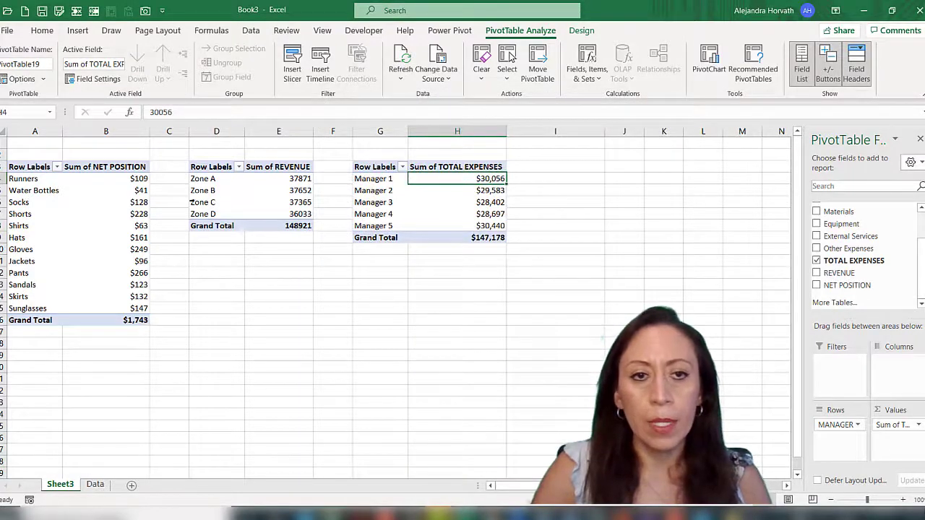
Step: Format the Sum of REVENUE values as Currency with the $ symbol and 0 decimal places
left_click(277, 188)
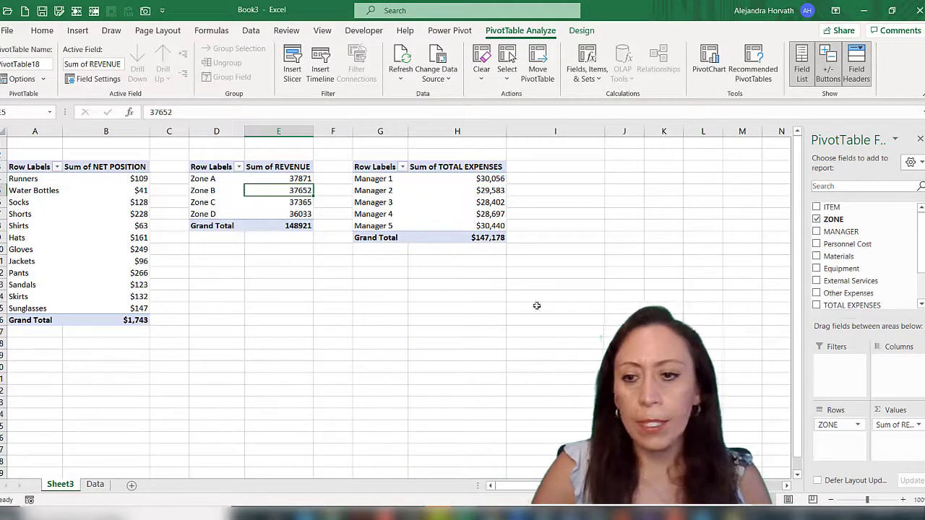
left_click(893, 426)
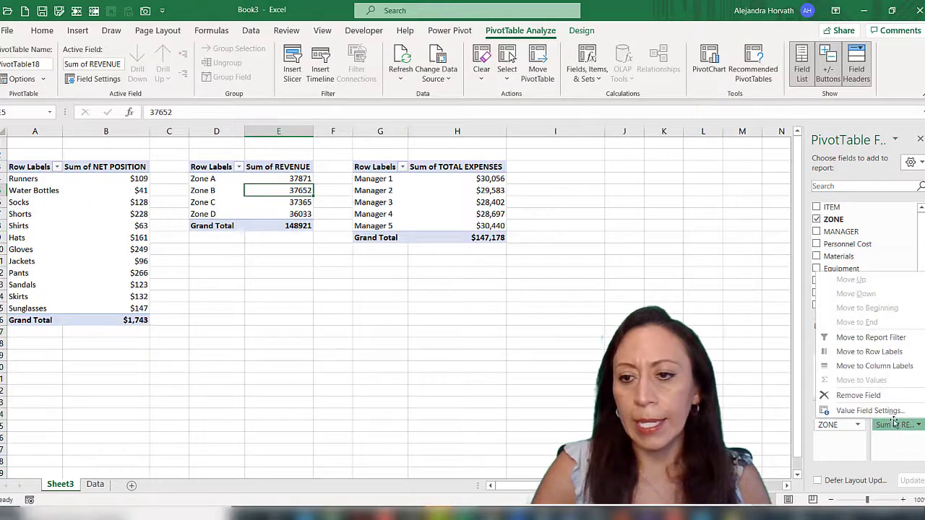
left_click(894, 412)
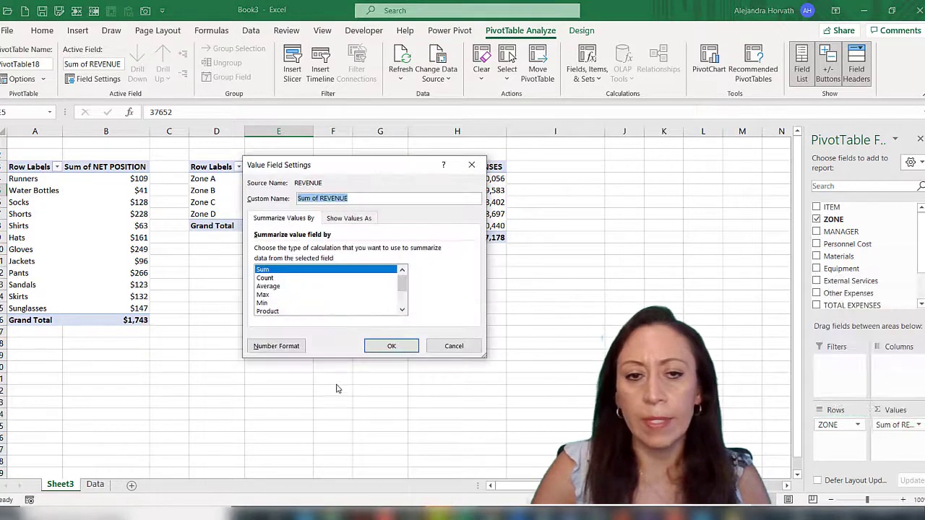
left_click(293, 346)
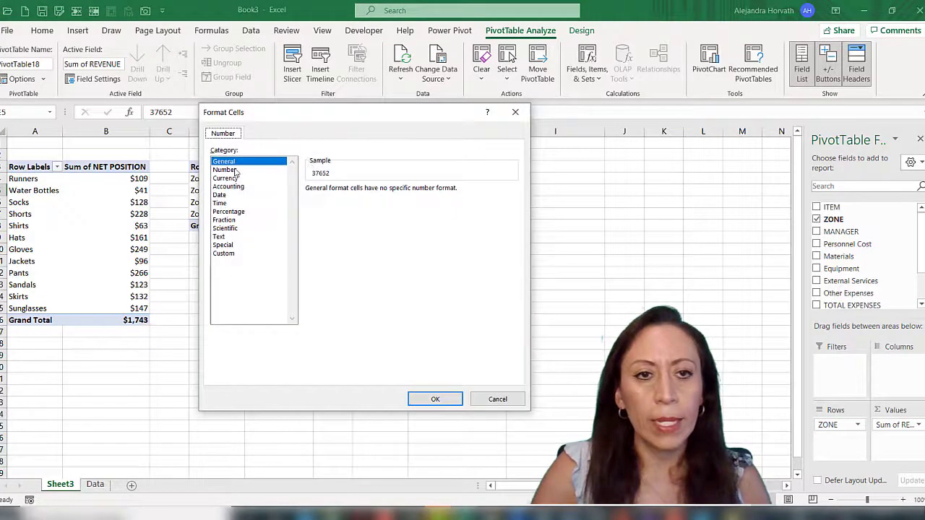
left_click(235, 171)
left_click(230, 179)
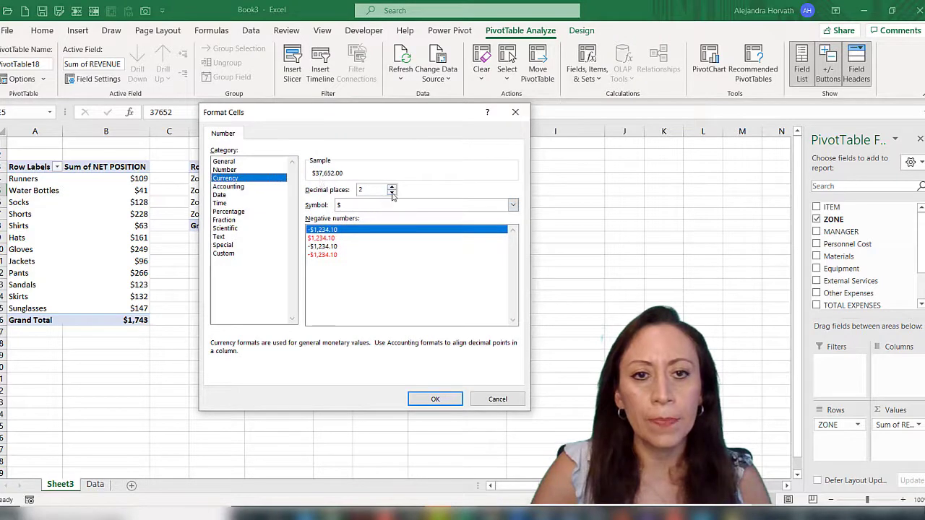
left_click(392, 194)
left_click(392, 194)
left_click(446, 401)
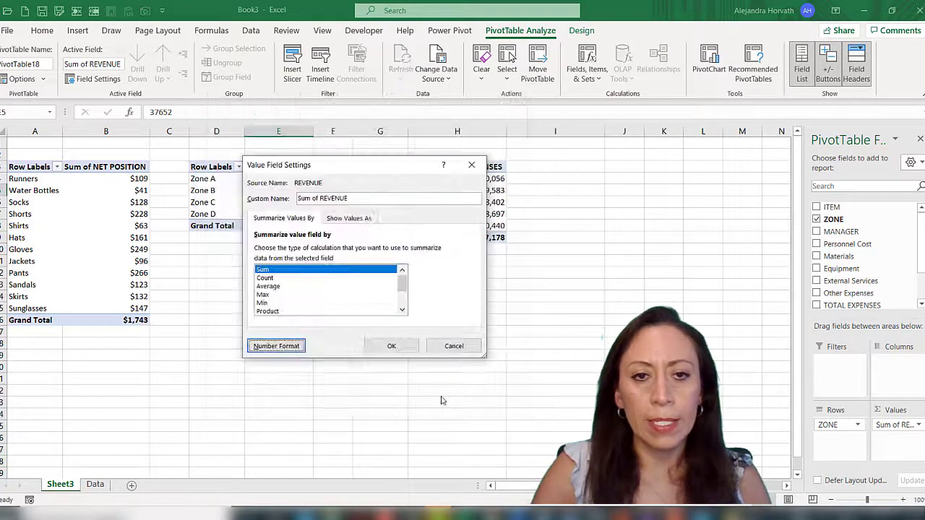
left_click(379, 342)
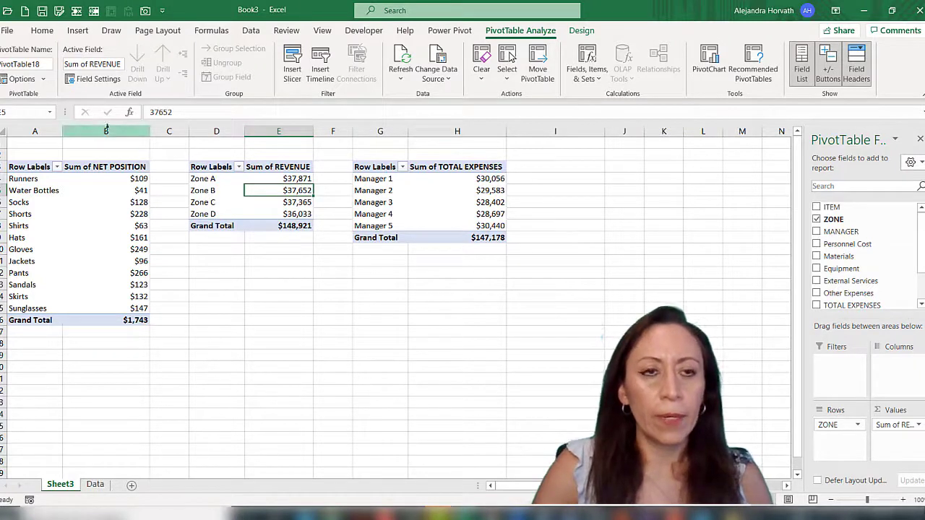
Step: Insert a Bar PivotChart based on the pivot table of NET POSITION by ITEM
left_click(42, 178)
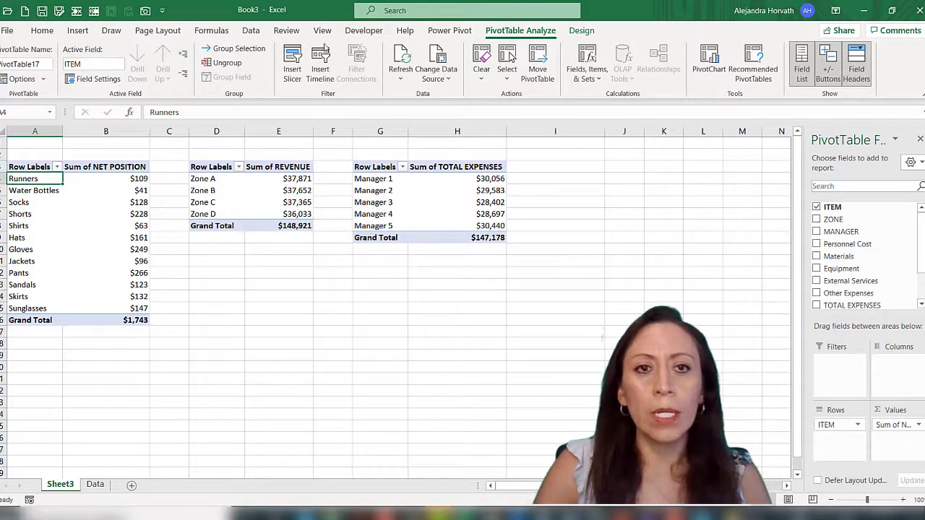
left_click(77, 30)
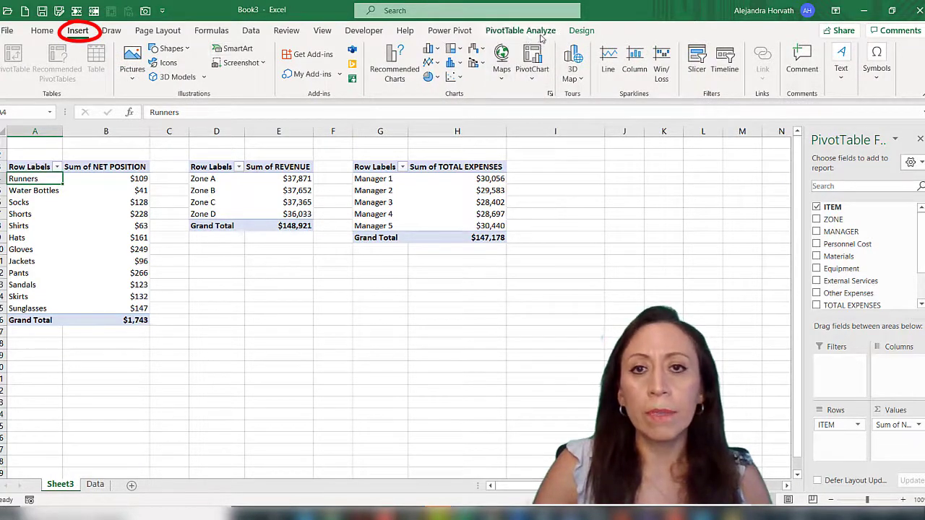
left_click(541, 57)
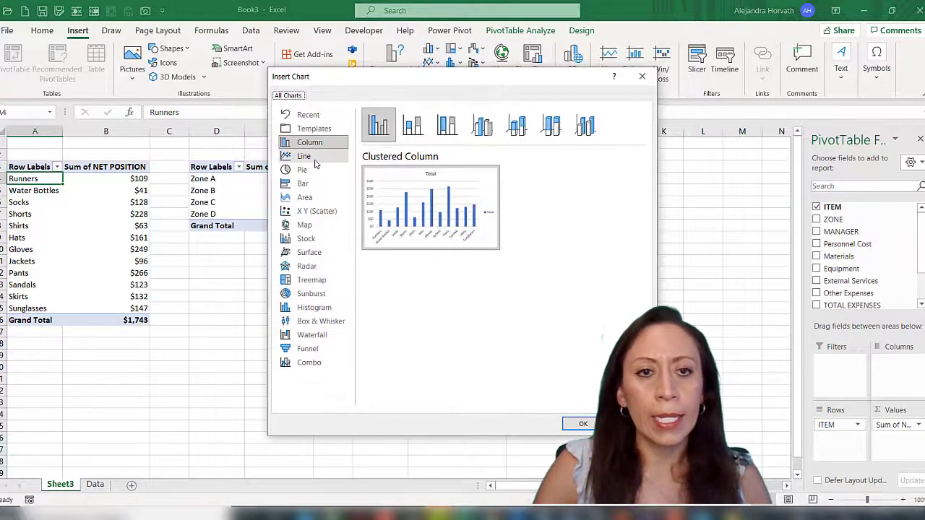
left_click(305, 183)
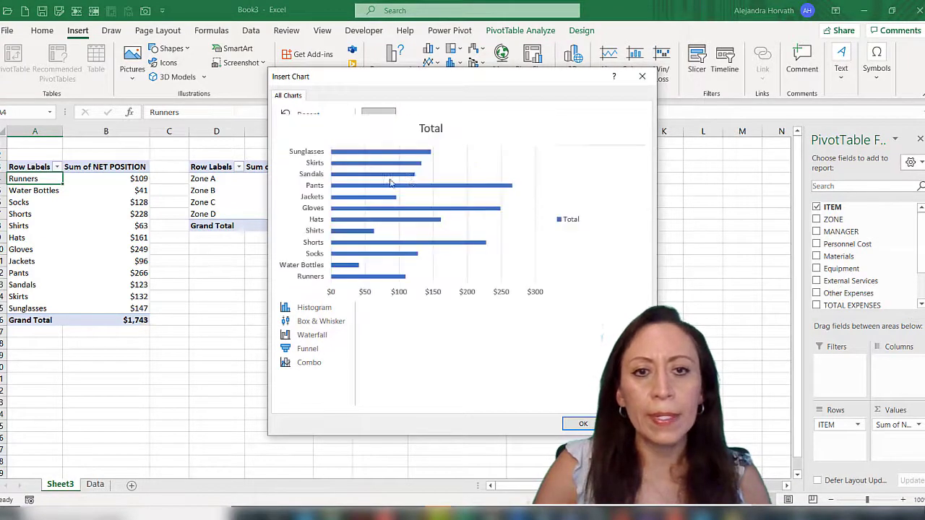
left_click(583, 424)
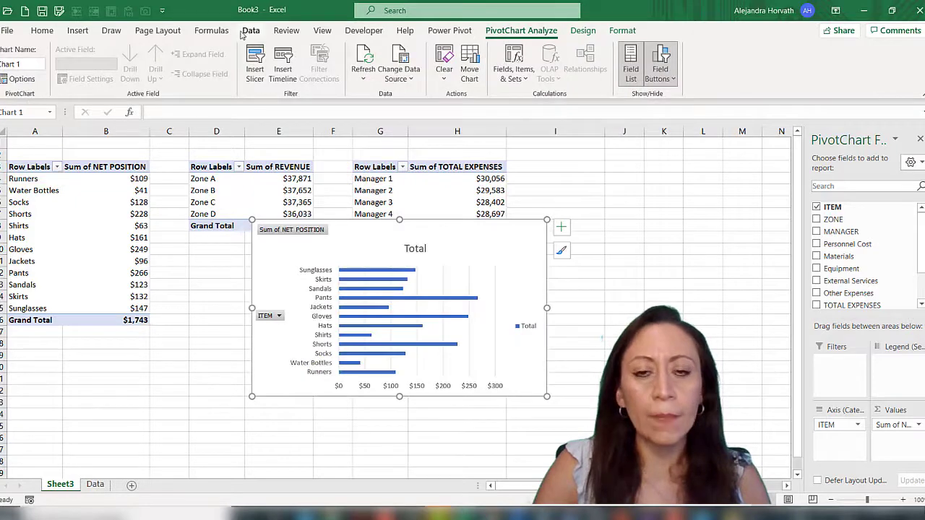
Step: Move the net position bar chart below its pivot table, with its upper edge at row 23
scroll(424, 168, "down", 1)
mouse_move(383, 195)
left_mouse_down()
mouse_move(351, 259)
mouse_move(139, 334)
mouse_move(134, 350)
left_mouse_up()
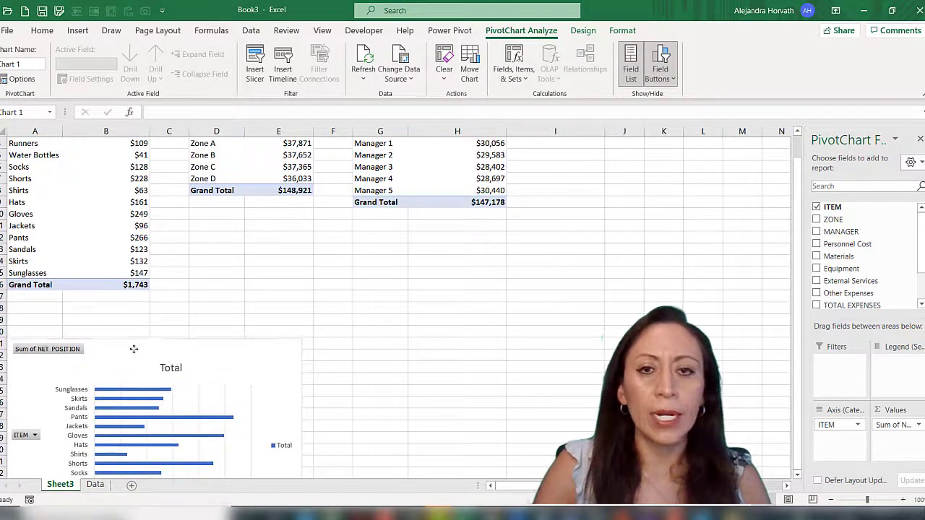
scroll(147, 261, "down", 3)
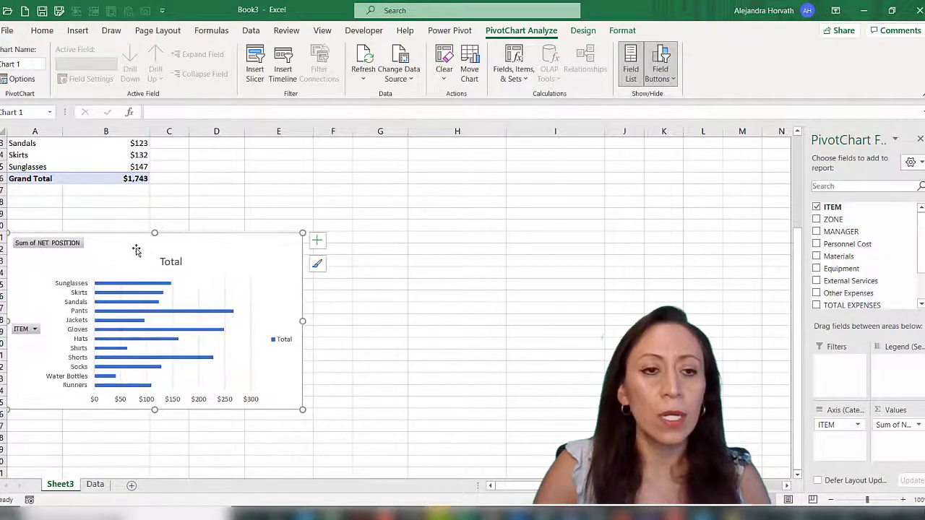
left_click_drag(136, 250, 138, 277)
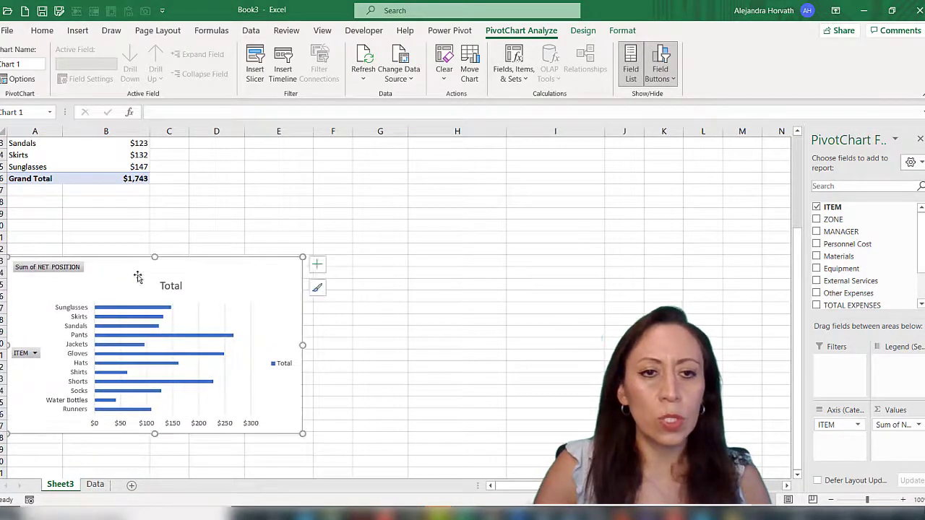
Step: Hide all field buttons on the net position bar chart and delete its legend
right_click(47, 267)
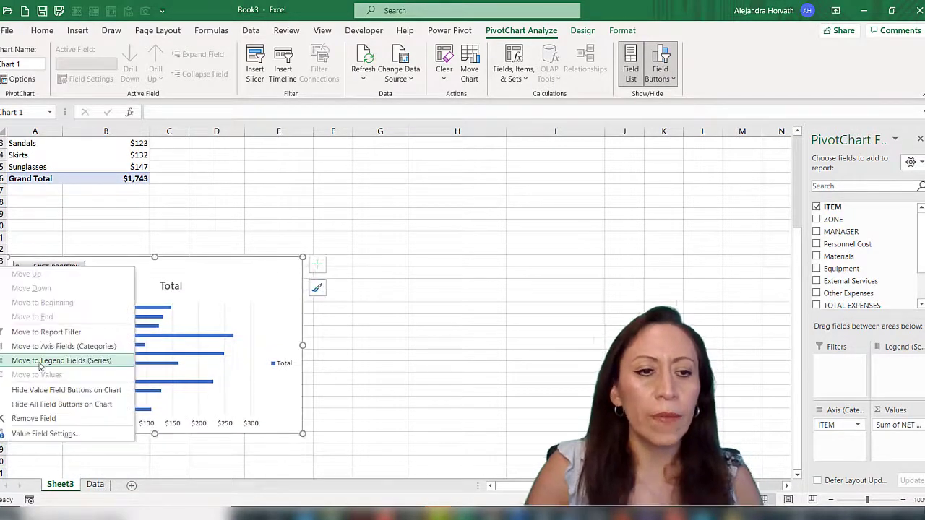
left_click(42, 404)
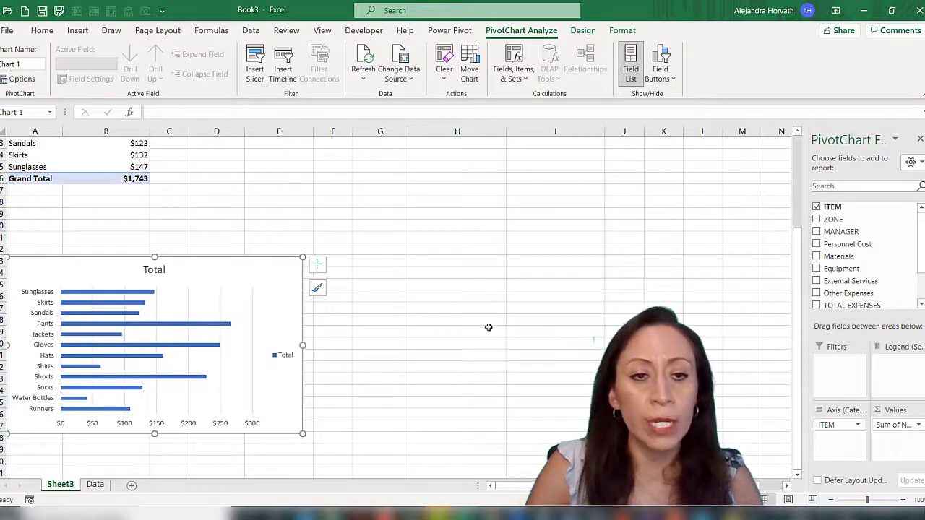
left_click(286, 357)
key("Delete")
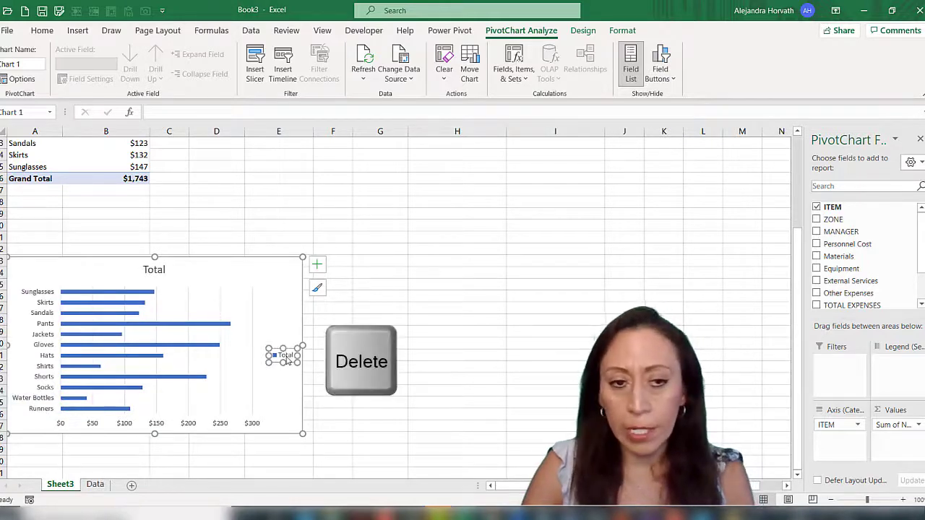
Step: Insert an Area PivotChart from the REVENUE by ZONE pivot table and place it beside the bar chart, level with row 23
scroll(242, 166, "up", 4)
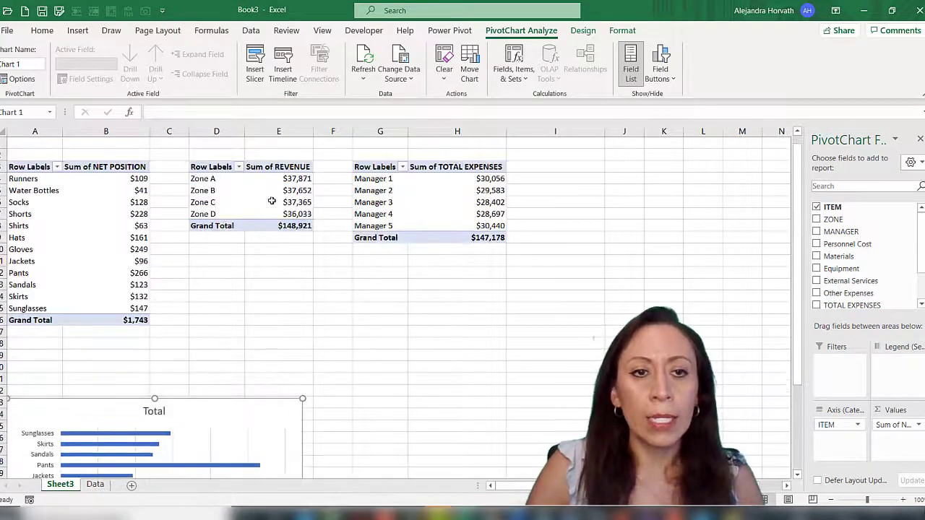
left_click(217, 167)
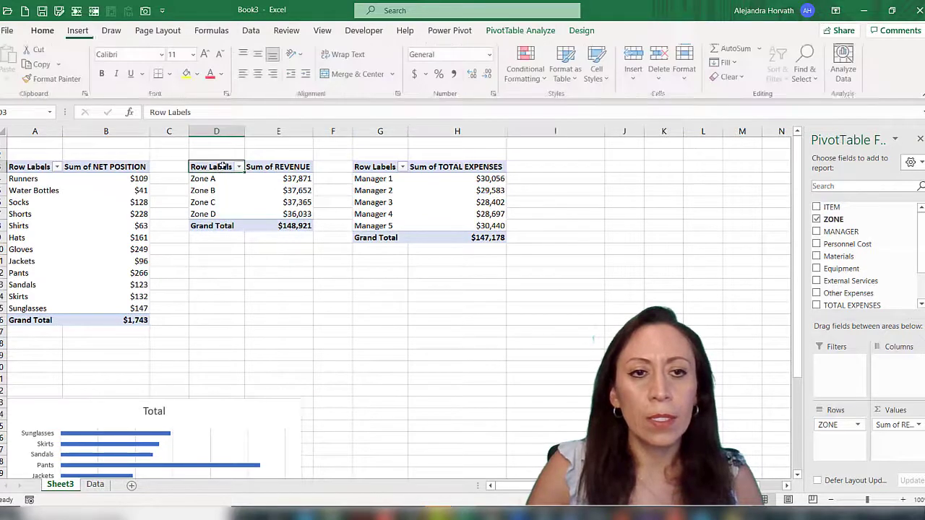
left_click(78, 30)
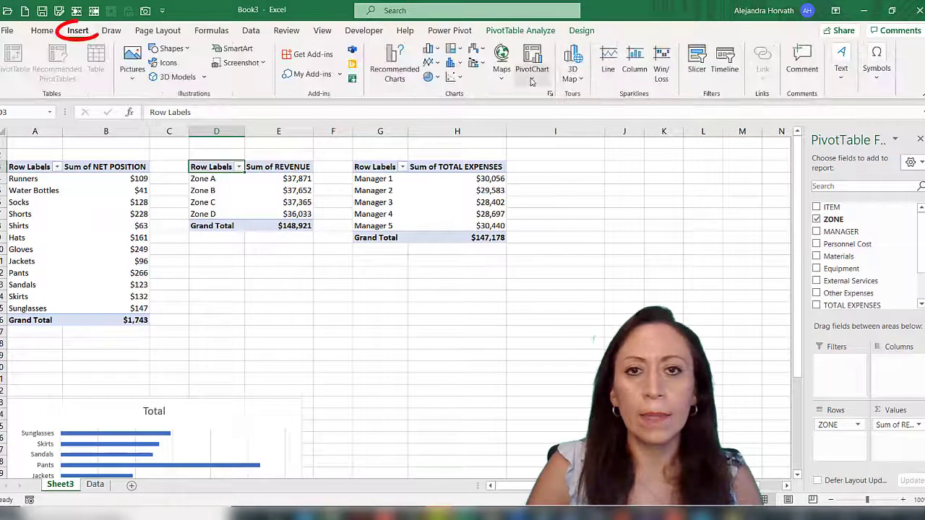
left_click(532, 59)
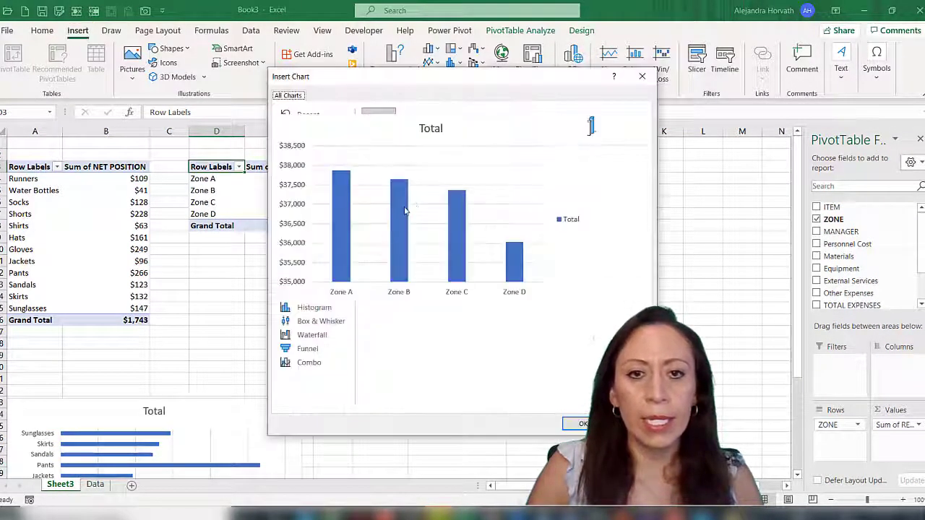
left_click(295, 199)
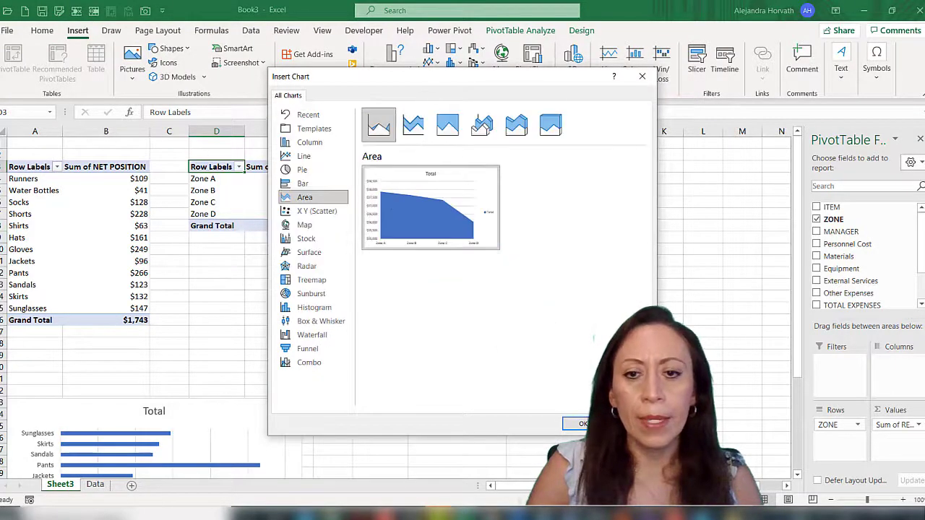
left_click(578, 424)
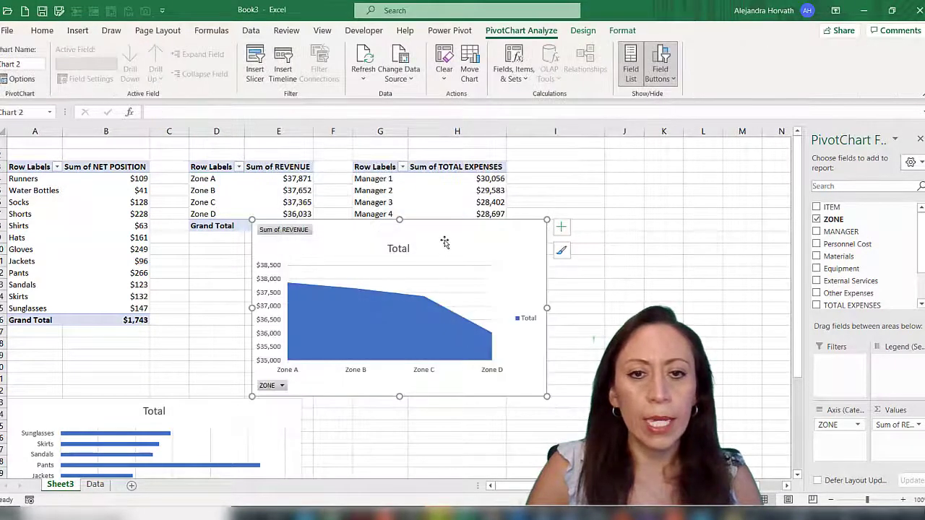
left_click_drag(444, 242, 505, 418)
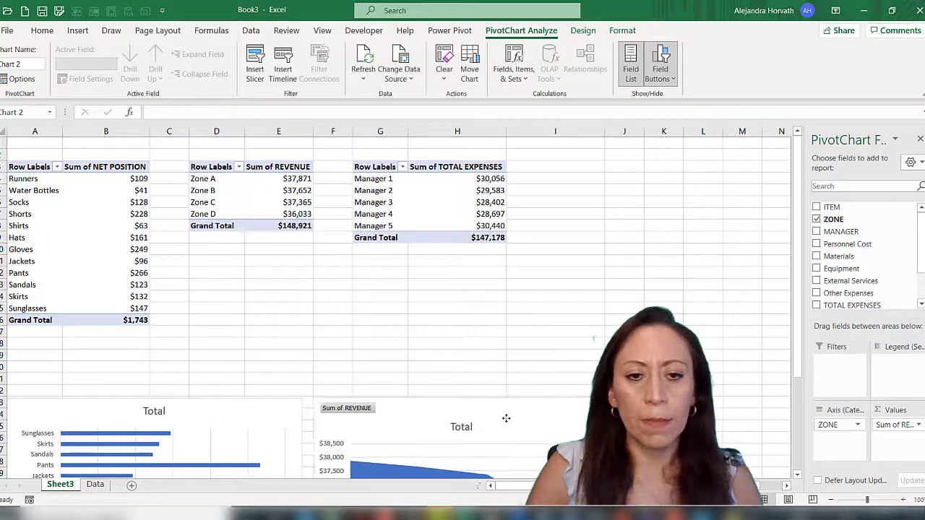
Step: Hide all field buttons on the revenue area chart and delete its legend
scroll(506, 361, "down", 5)
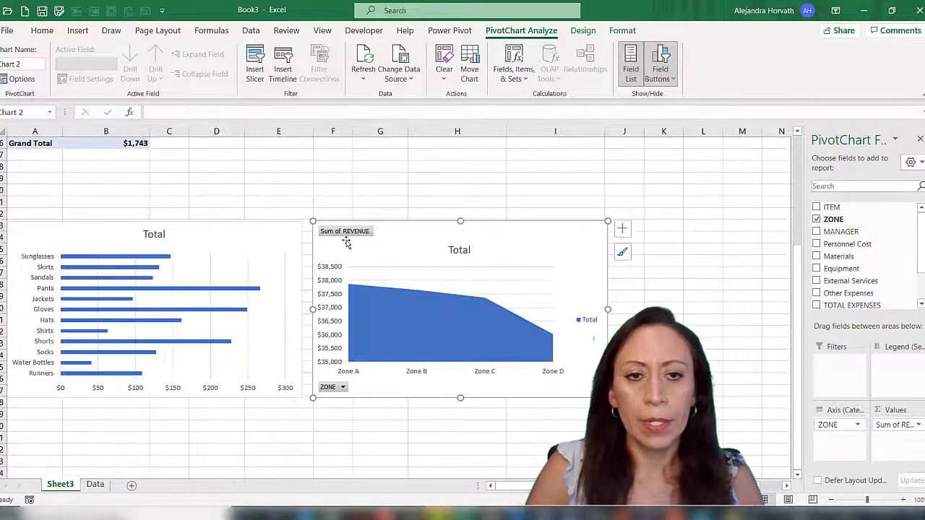
right_click(350, 232)
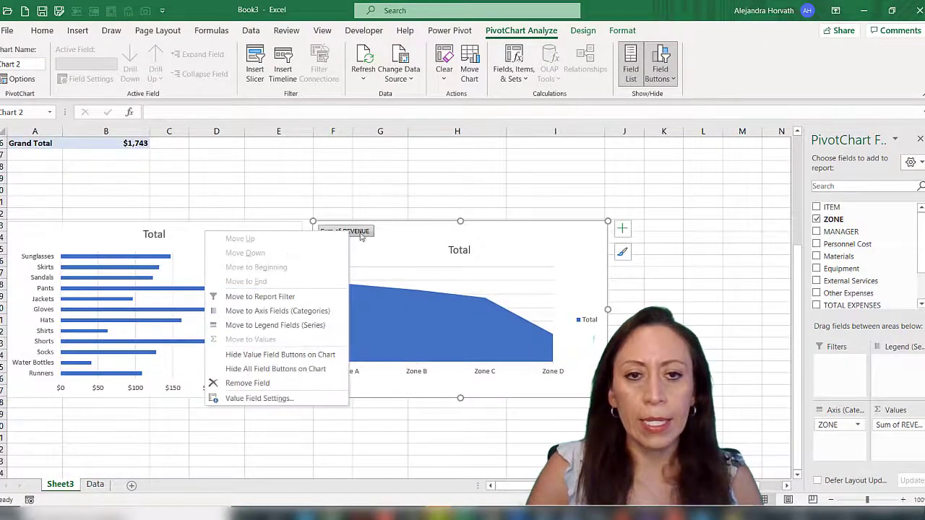
left_click(301, 370)
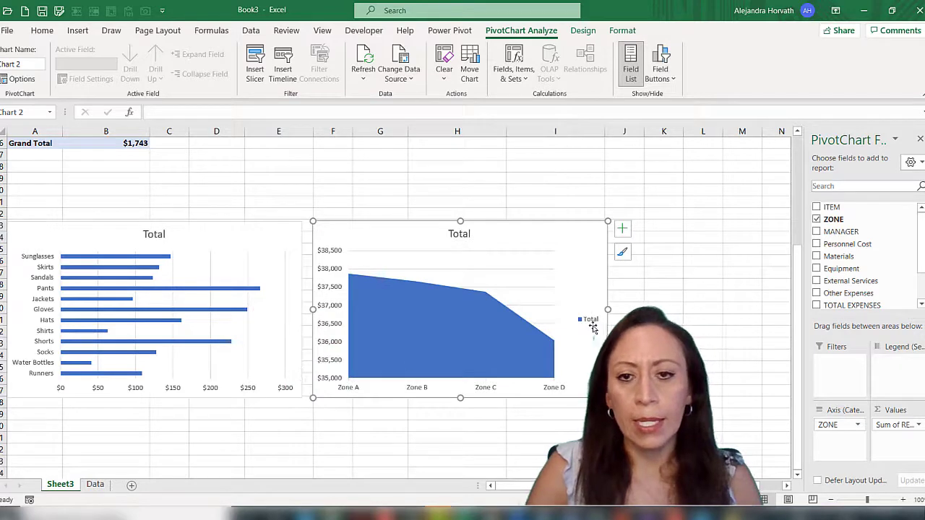
key("Delete")
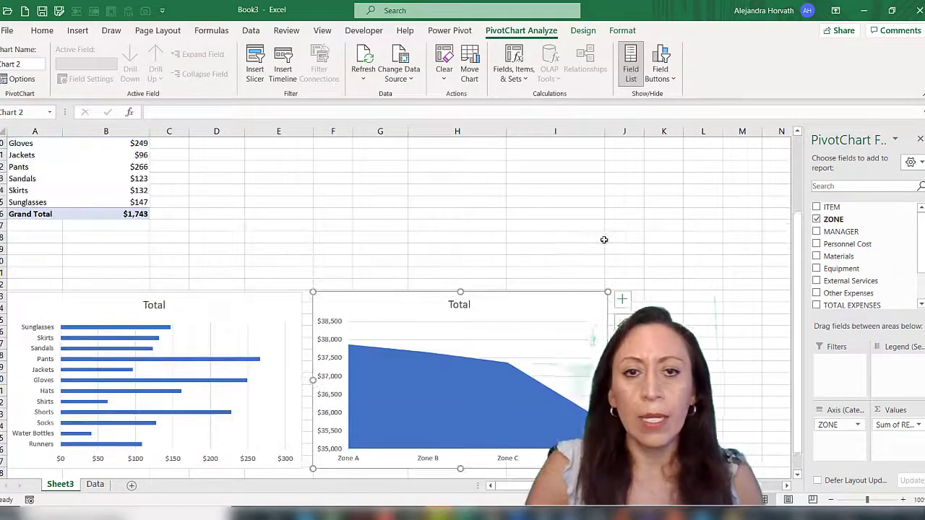
Step: Insert a Column PivotChart based on the pivot table of TOTAL EXPENSES by MANAGER
scroll(484, 203, "up", 5)
left_click(407, 201)
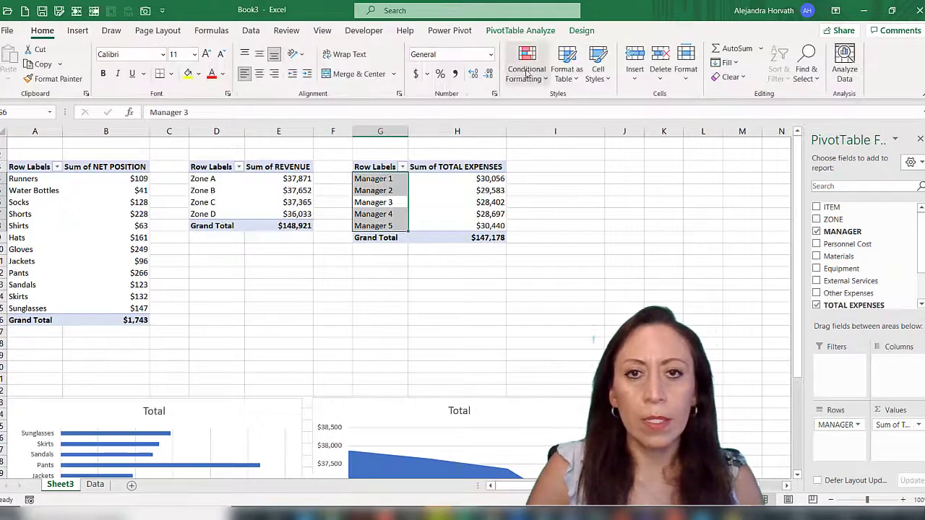
left_click(78, 31)
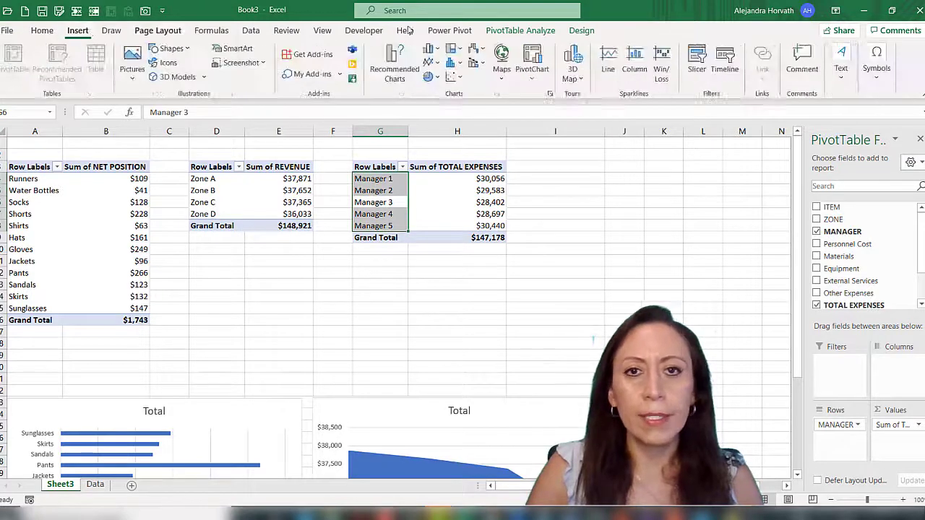
left_click(532, 73)
left_click(556, 94)
left_click(318, 143)
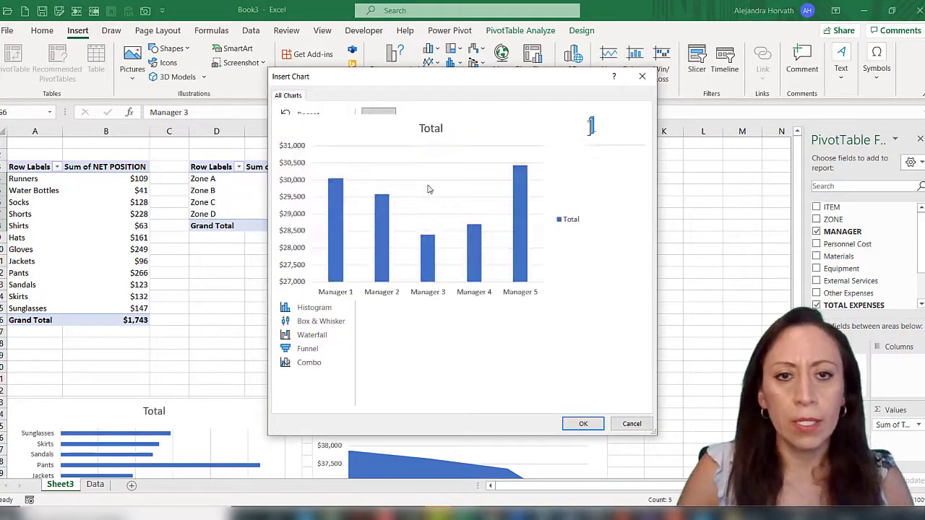
left_click(583, 423)
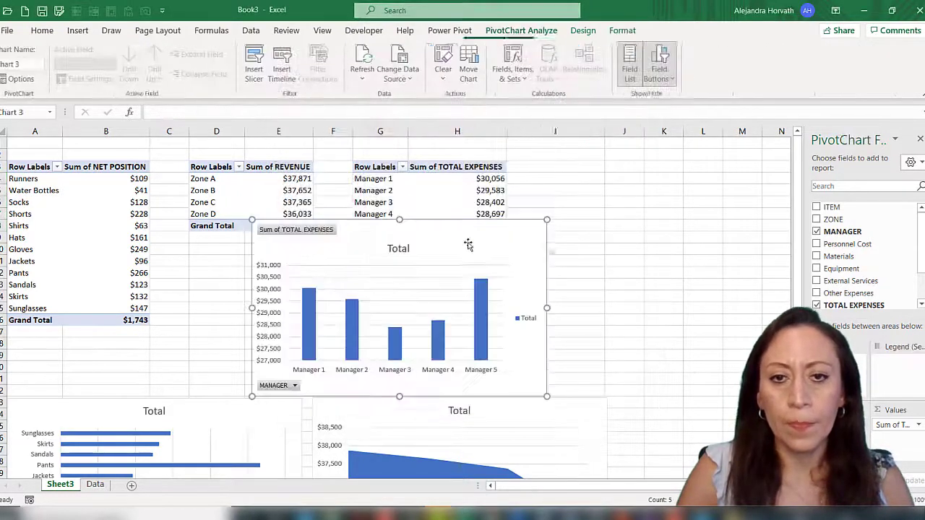
Step: Move the total expenses column chart directly below the revenue area chart
scroll(455, 195, "down", 4)
scroll(397, 202, "up", 1)
scroll(412, 202, "up", 2)
left_click_drag(423, 201, 440, 385)
scroll(463, 311, "down", 4)
scroll(465, 300, "down", 2)
left_click_drag(467, 192, 521, 345)
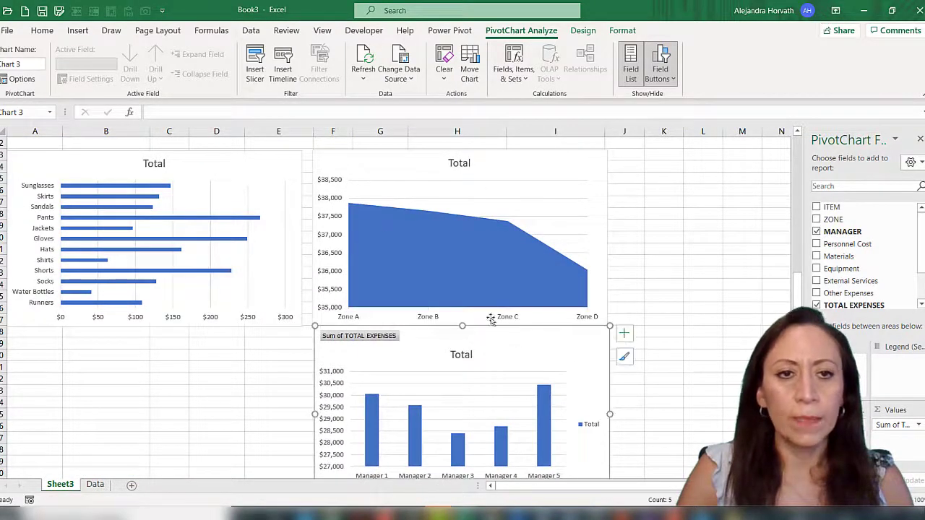
Step: Extend the net position bar chart downward until its lower edge is about level with the total expenses column chart's
left_click(296, 287)
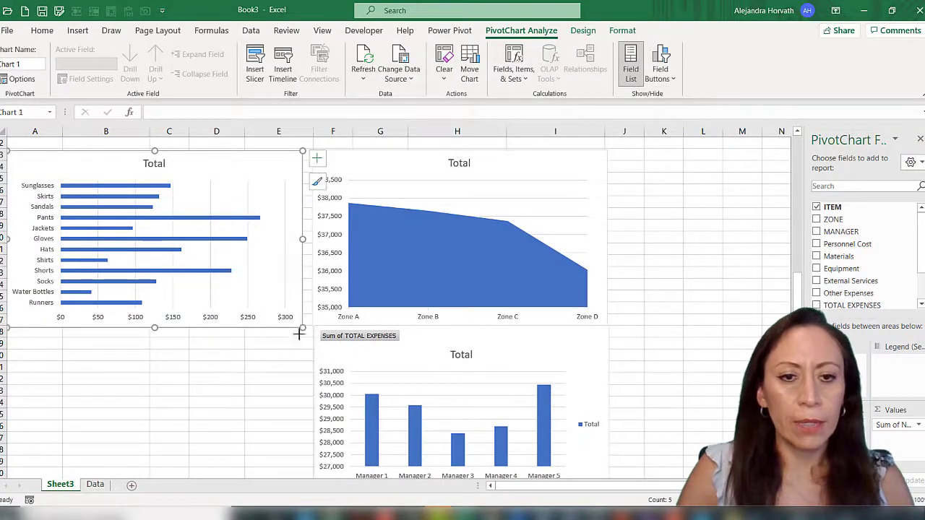
left_click_drag(300, 334, 303, 459)
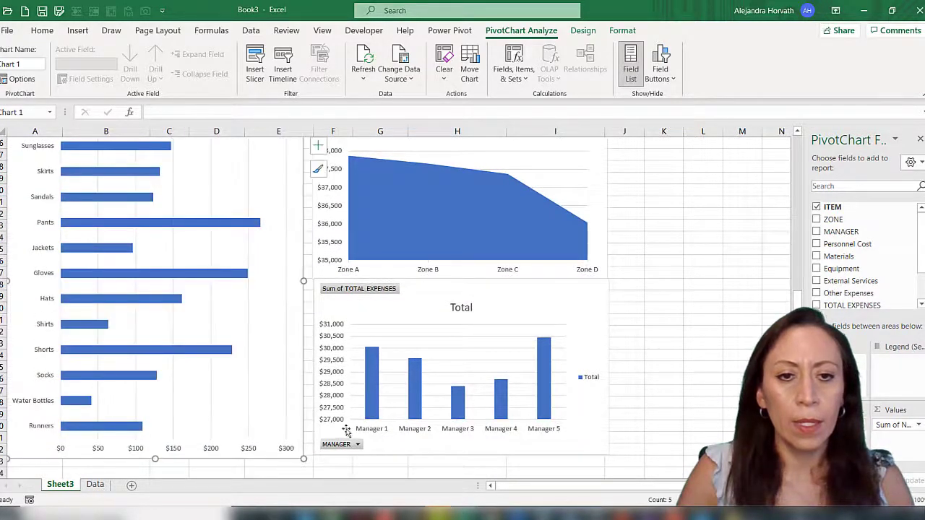
Step: Hide all field buttons on the total expenses column chart and delete its legend
right_click(357, 289)
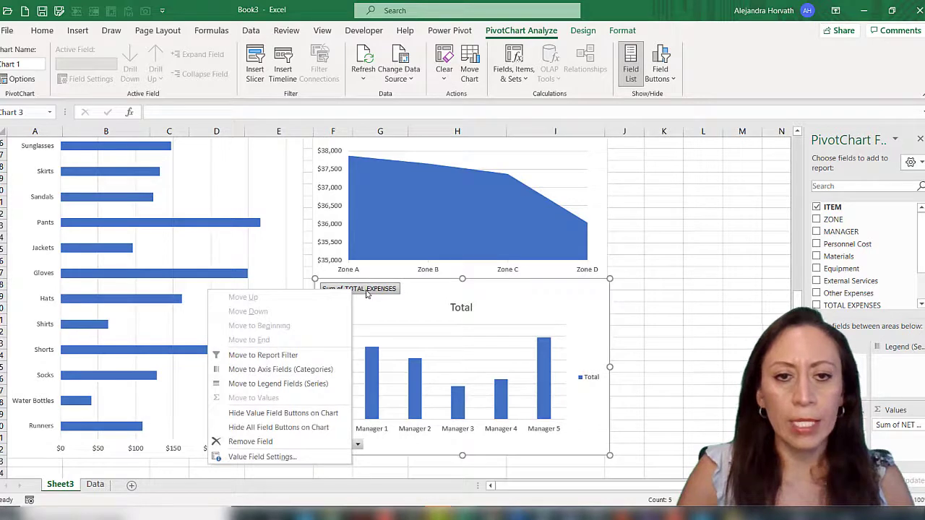
left_click(338, 426)
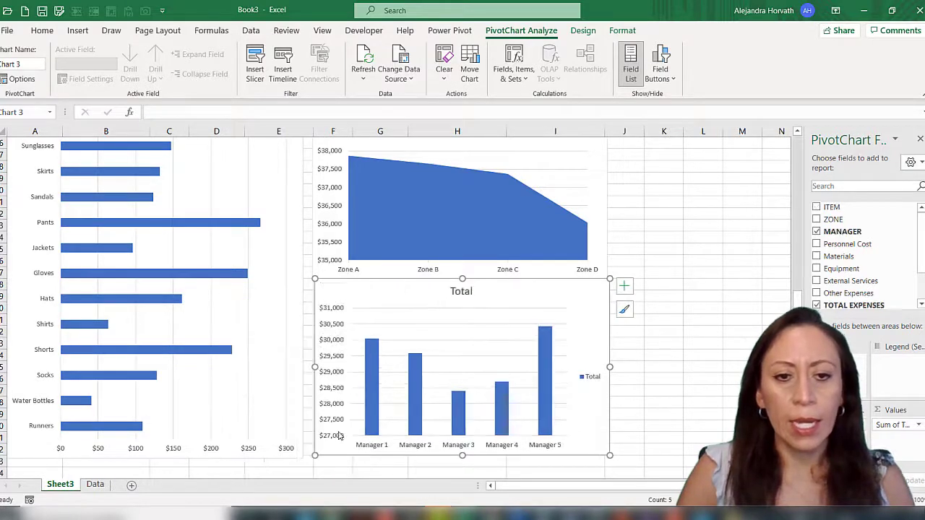
left_click(588, 381)
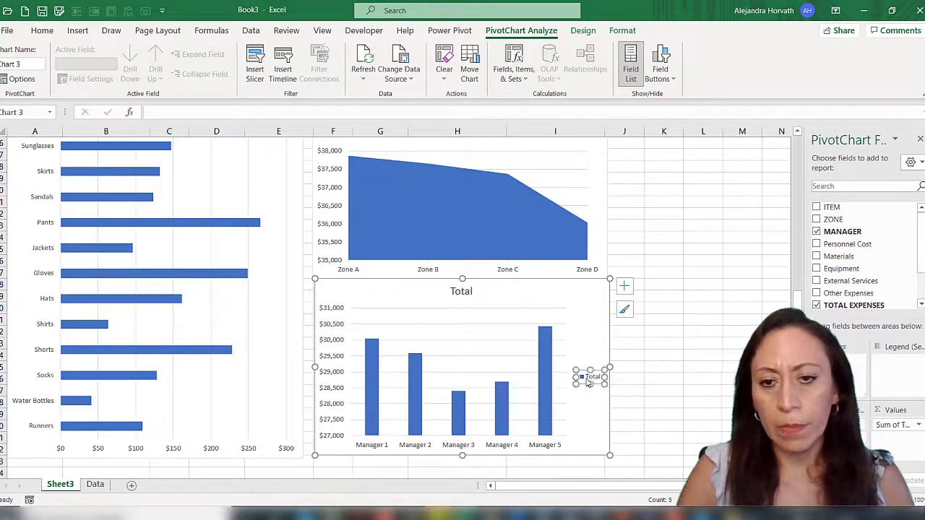
key("Delete")
Step: Complete the bar chart's title so that it reads "Net Position By Item"
scroll(130, 248, "up", 4)
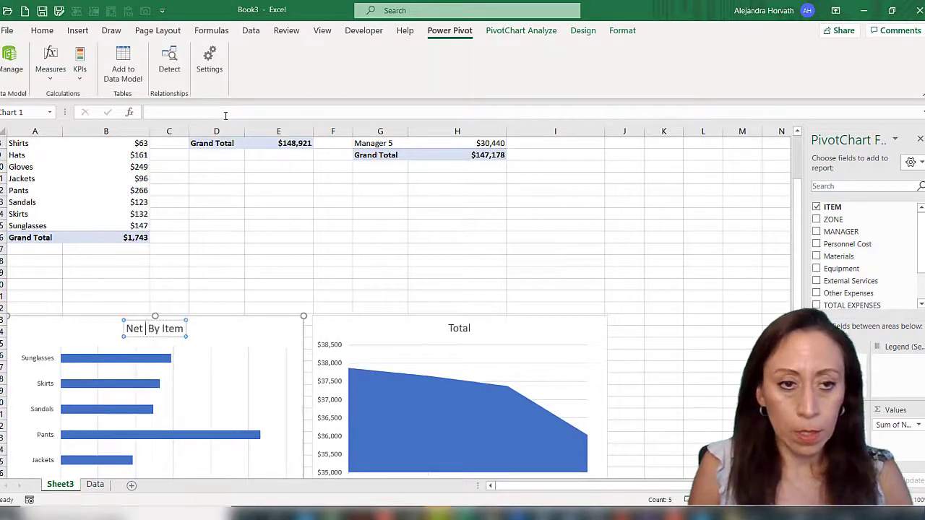
type("Positin")
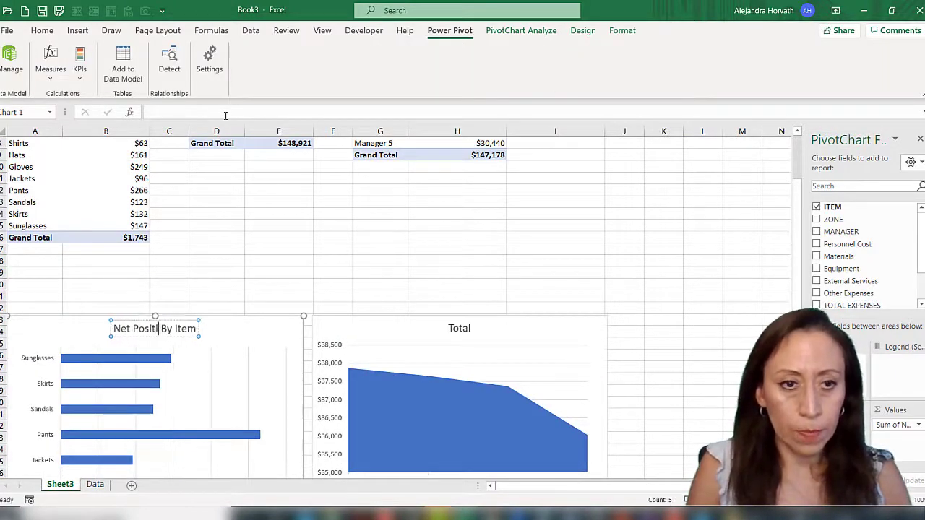
key("BackSpace")
type("on")
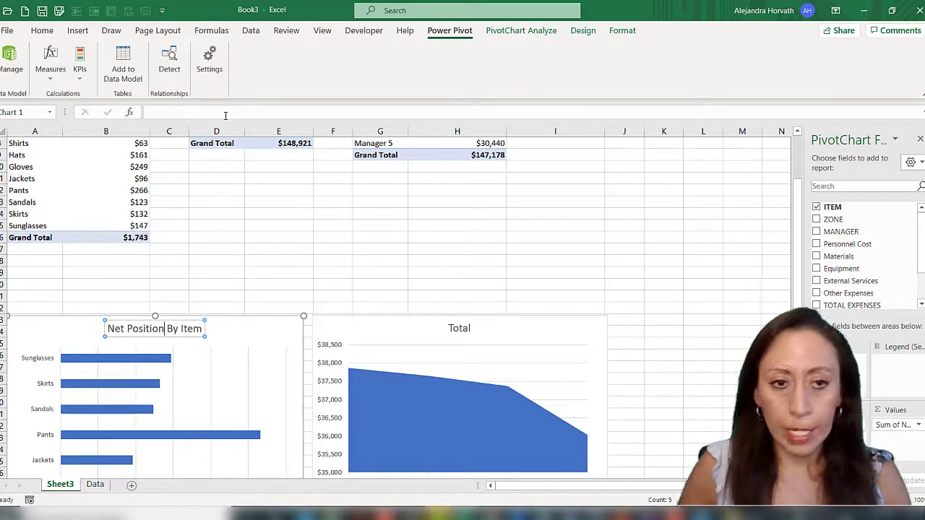
Step: Change the area chart's title to "Revenue By Zone"
left_click(467, 326)
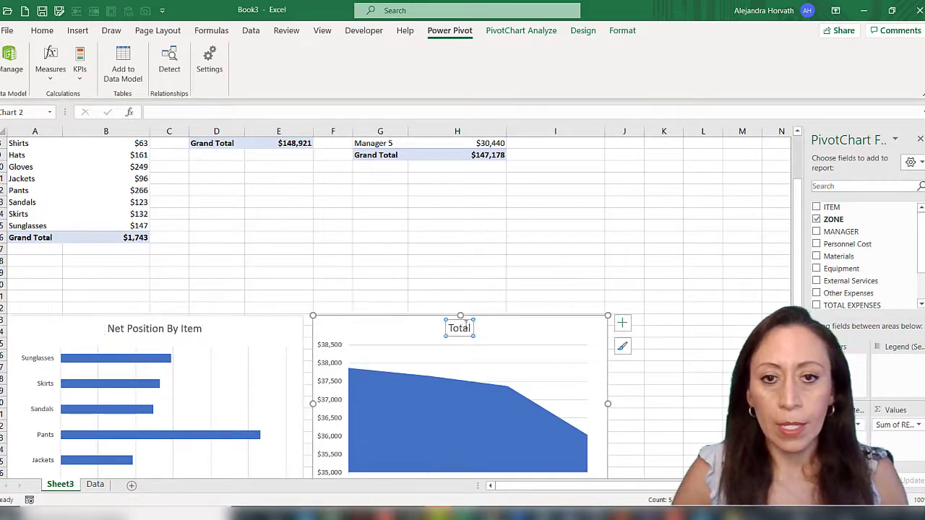
left_click(389, 112)
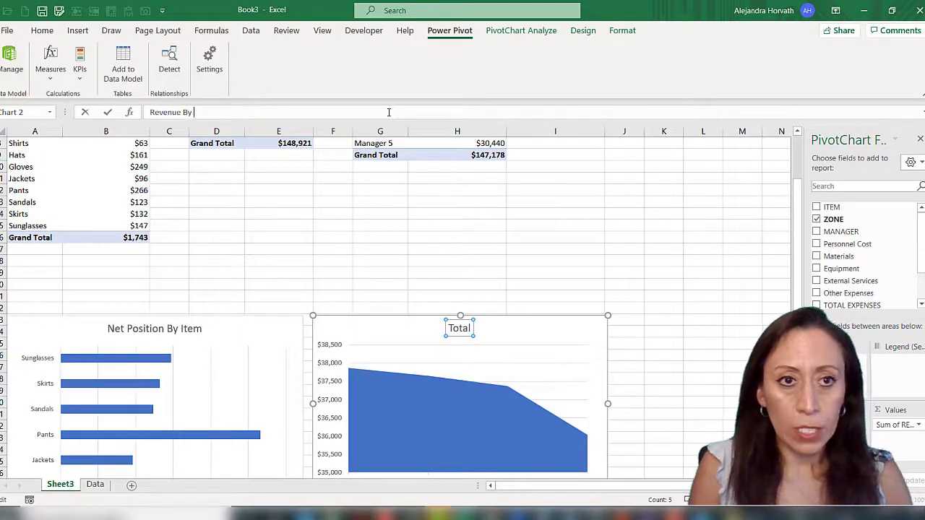
key("Return")
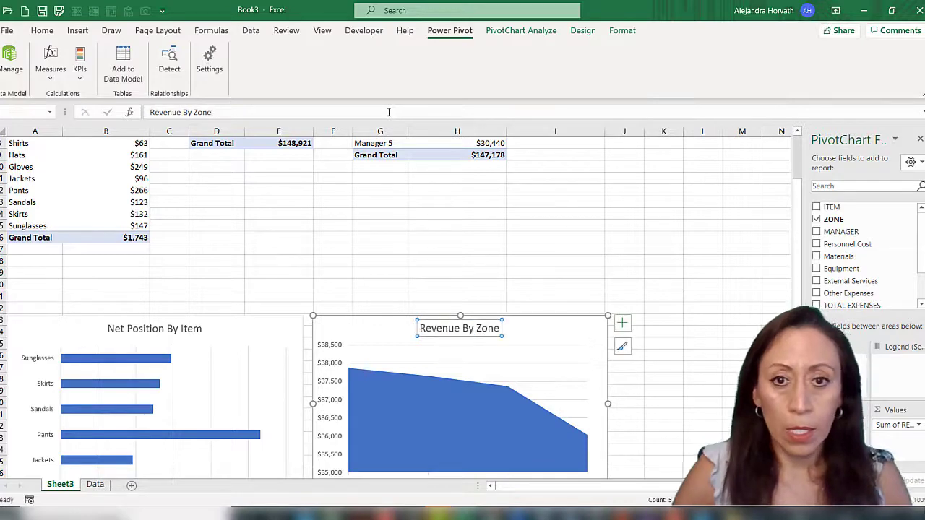
Step: Change the total expenses column chart's title to "Expenses By Manager"
scroll(458, 223, "down", 4)
scroll(463, 236, "down", 1)
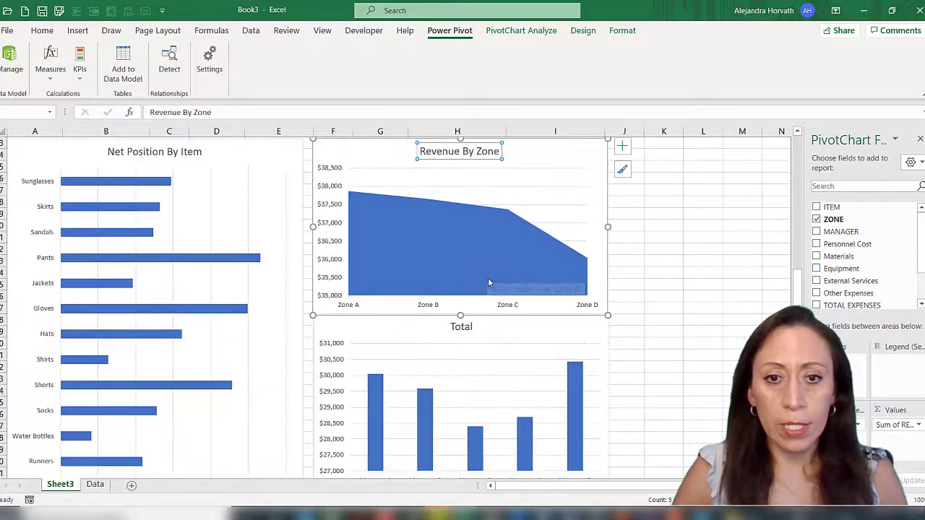
left_click(461, 326)
left_click(479, 114)
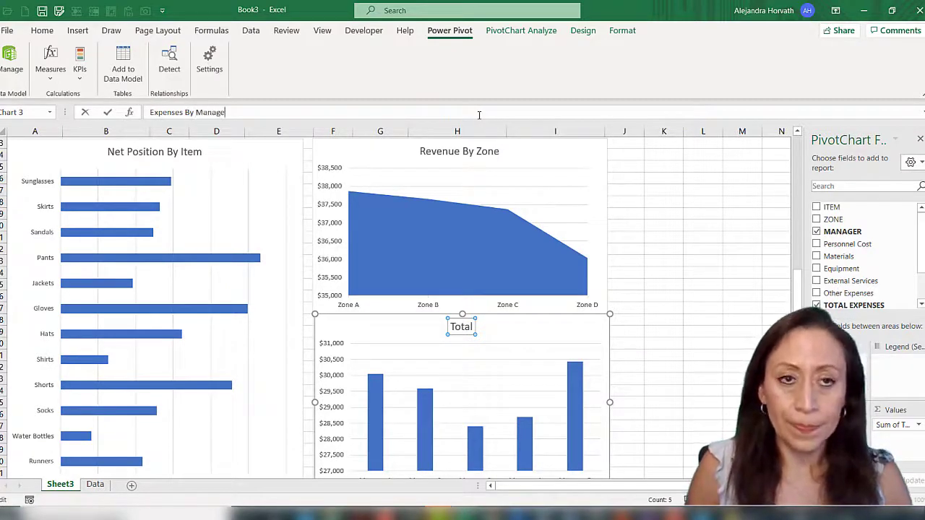
key("Return")
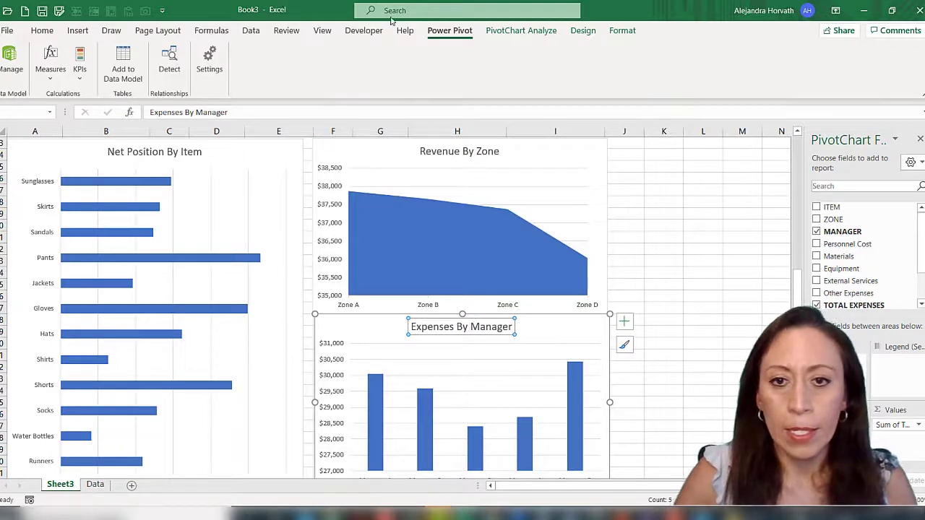
Step: Insert slicers for ITEM, ZONE and MANAGER based on the Net Position By Item chart
scroll(301, 196, "up", 6)
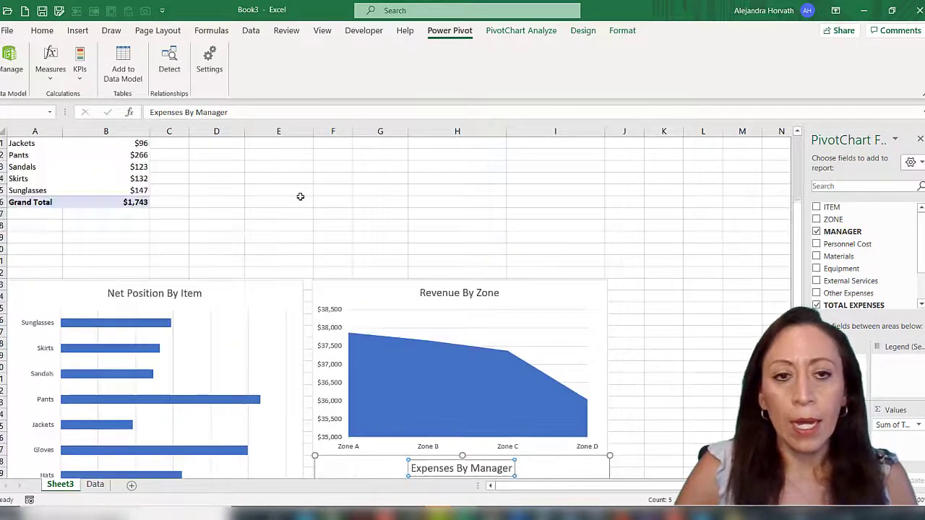
left_click(227, 365)
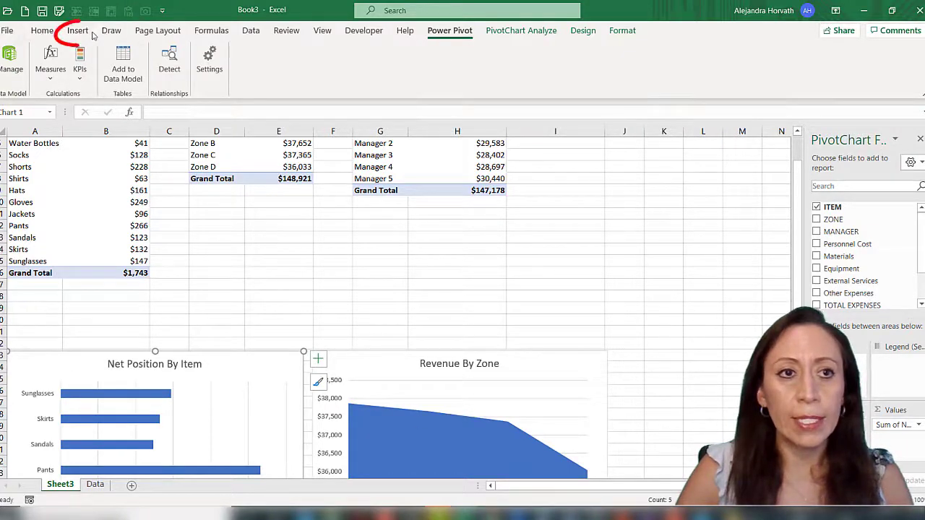
left_click(78, 30)
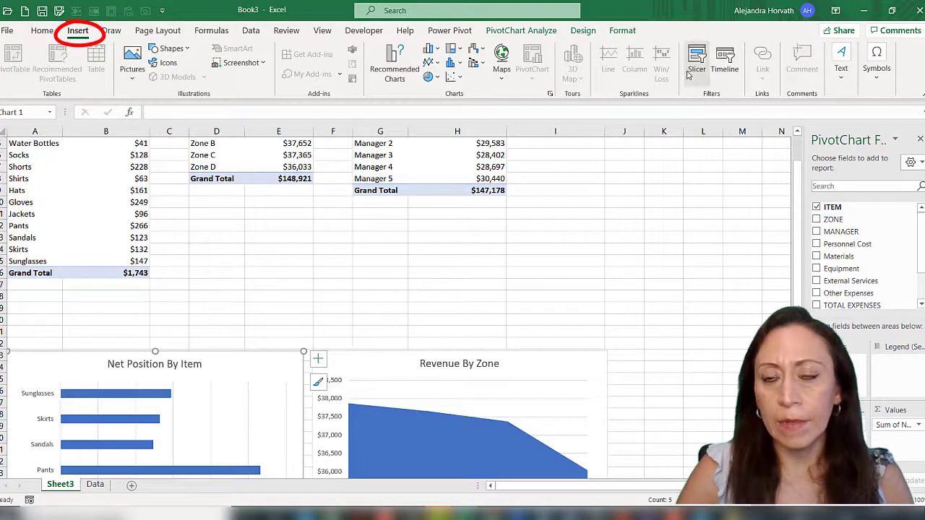
left_click(526, 31)
left_click(254, 66)
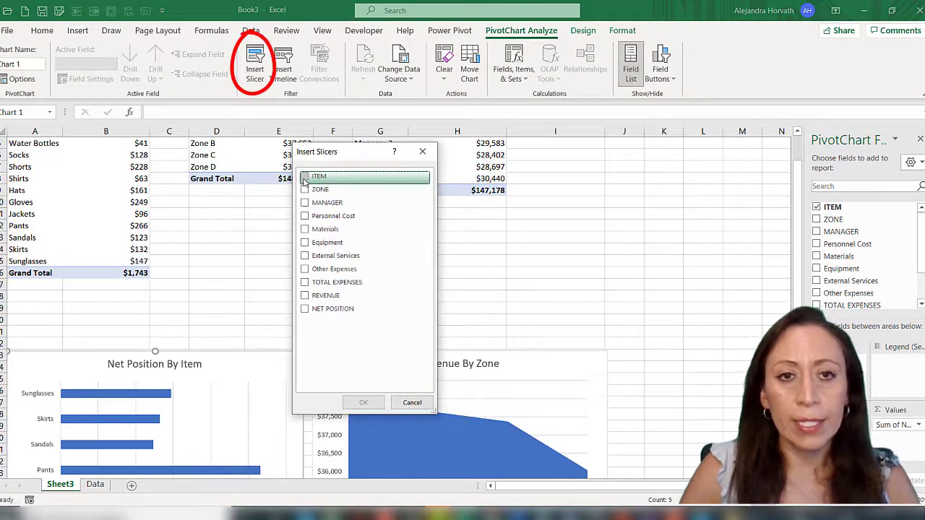
left_click(304, 177)
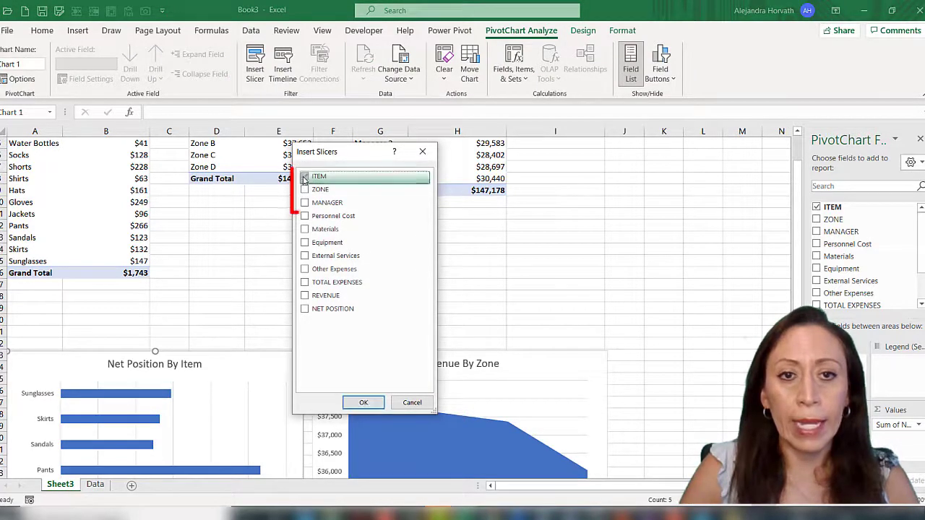
left_click(305, 189)
left_click(304, 203)
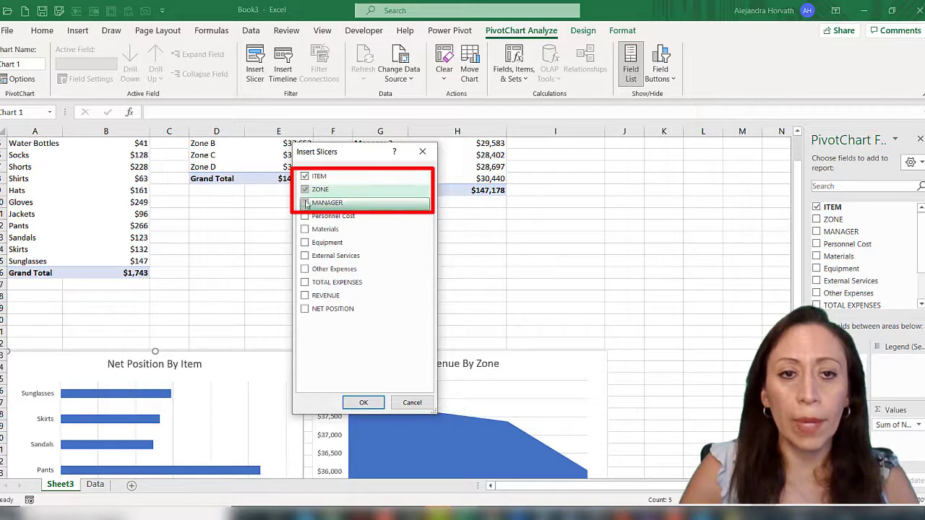
left_click(364, 403)
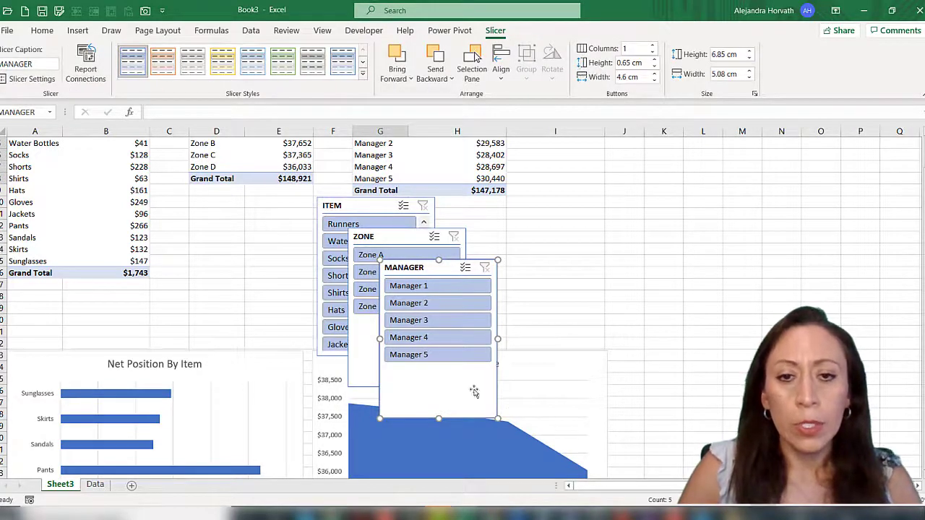
Step: Separate the overlapping slicers by moving MANAGER over columns L to O and ZONE over columns I and J
left_click_drag(444, 269, 785, 203)
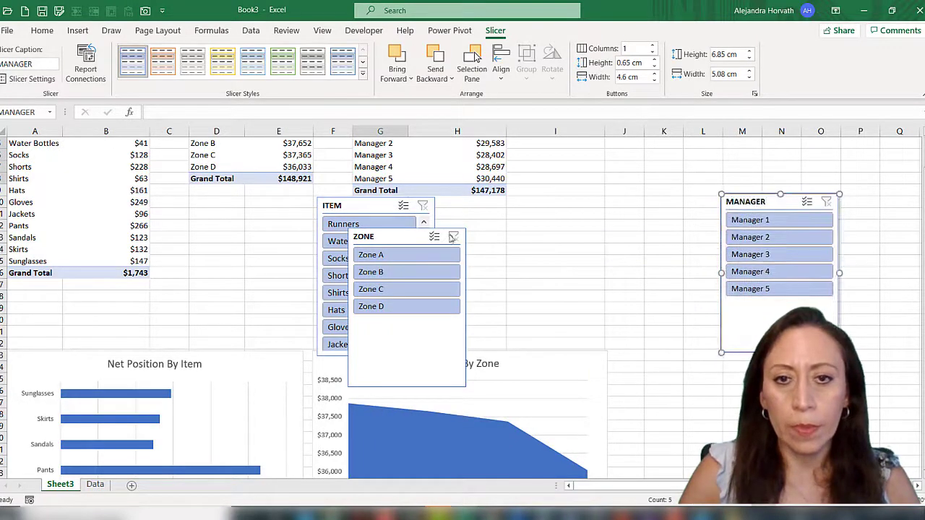
left_click_drag(403, 242, 586, 203)
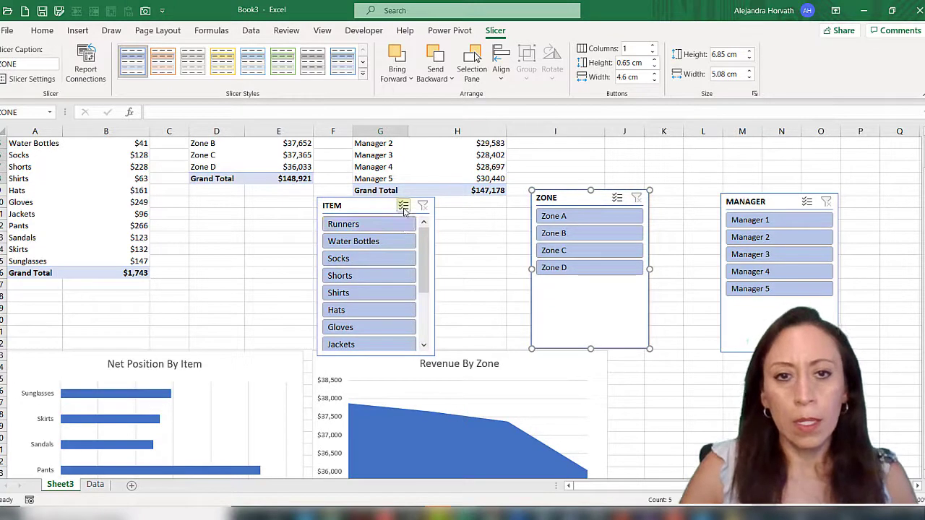
Step: Resize the ITEM slicer into a wide strip about 2.22 cm high and 18.63 cm wide
left_click(351, 207)
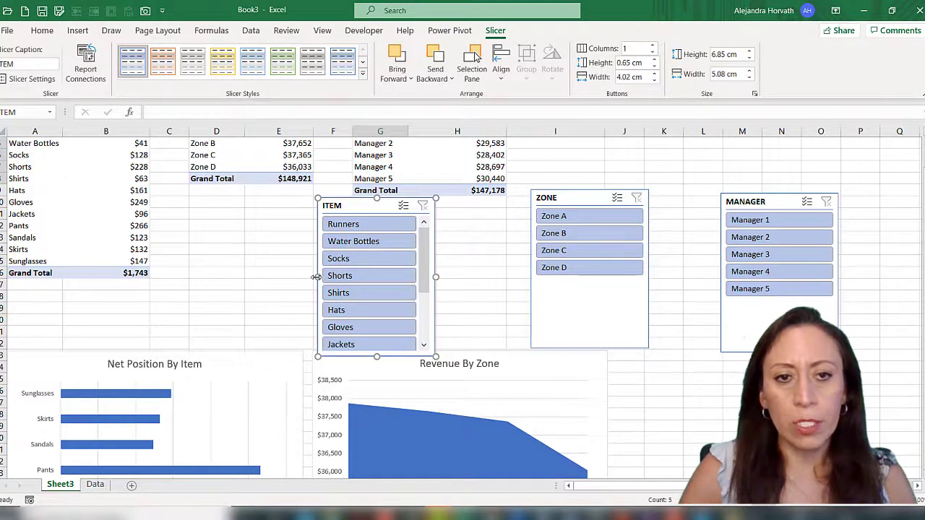
left_click_drag(315, 277, 63, 296)
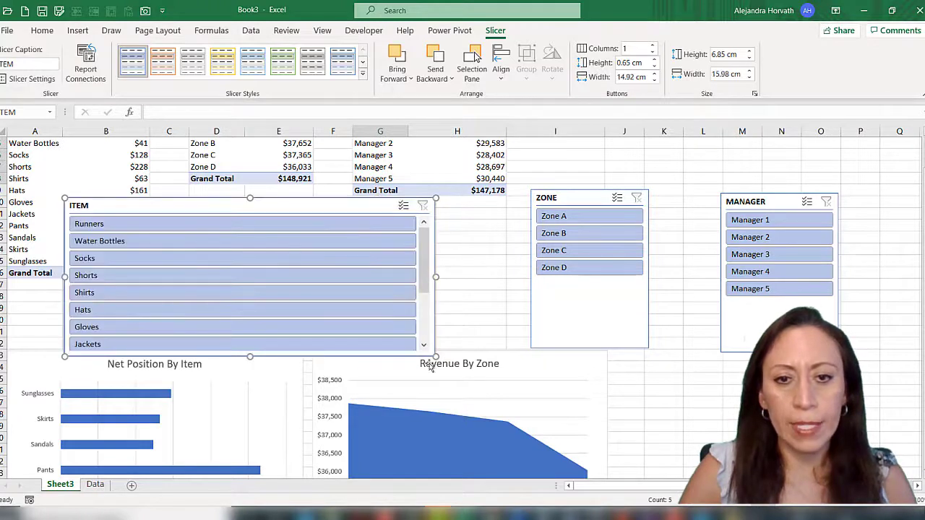
left_click_drag(436, 357, 497, 249)
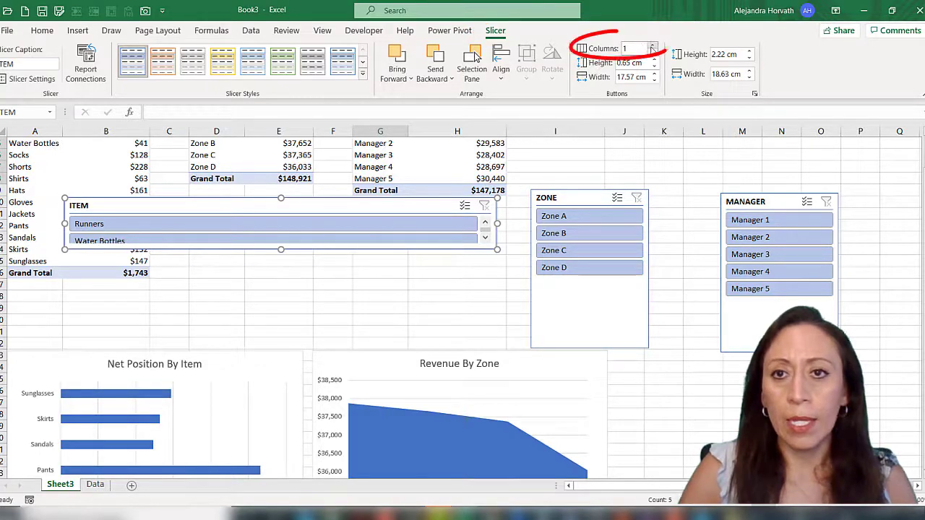
Step: Arrange the ITEM slicer's buttons in 12 columns
left_click_drag(653, 45, 652, 46)
left_click(653, 46)
left_click(652, 46)
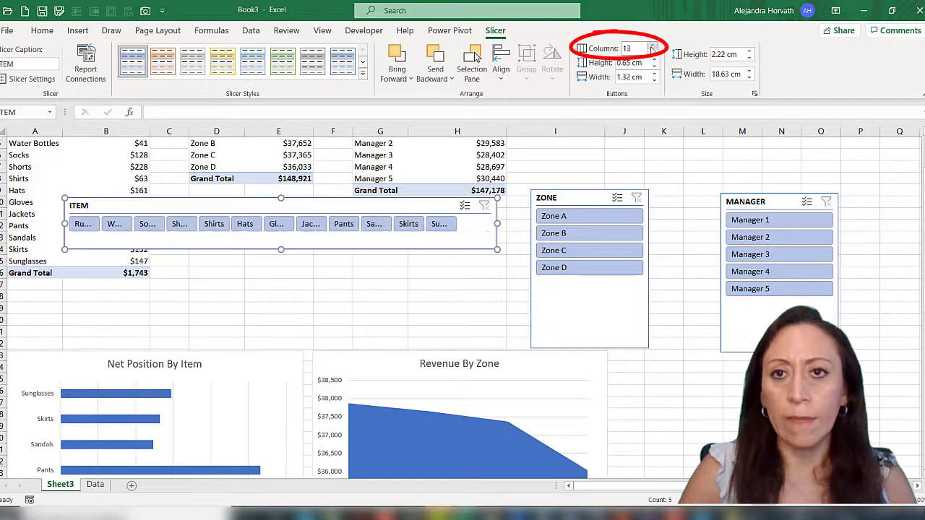
left_click(652, 51)
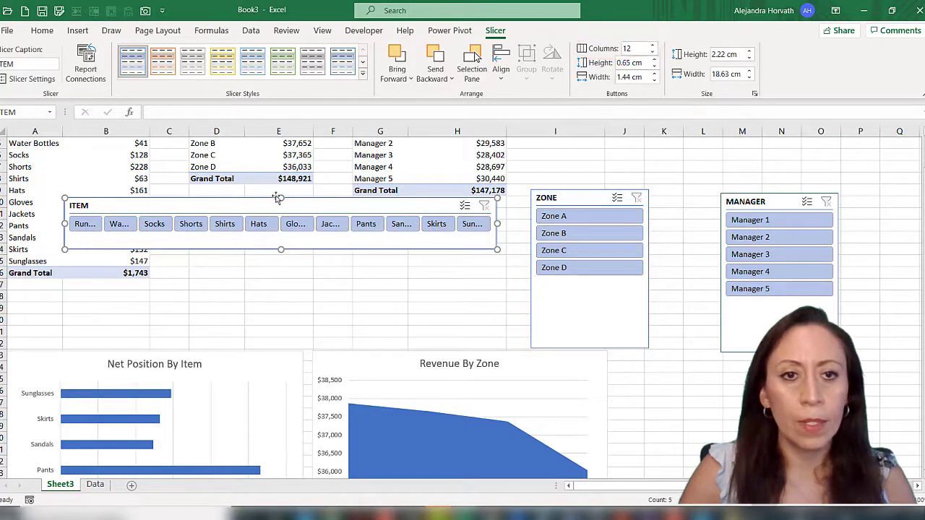
Step: Place the ITEM slicer just above the charts and resize it to about 1.71 cm high and 25.8 cm wide, spanning both charts
left_click_drag(270, 203, 213, 303)
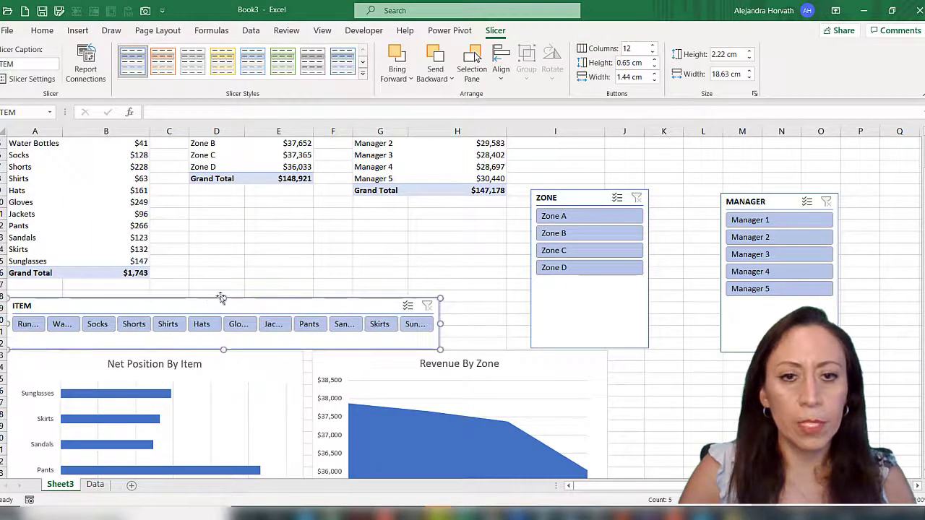
left_click_drag(439, 350, 604, 336)
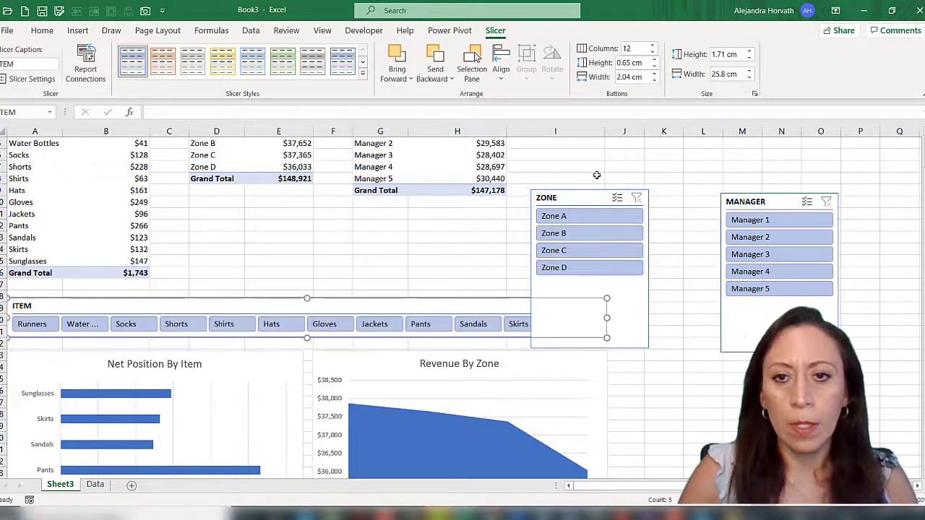
Step: Raise the ZONE slicer slightly and resize it to about 1.5 cm high and 11.66 cm wide
left_click_drag(581, 197, 586, 163)
left_click_drag(656, 315, 805, 189)
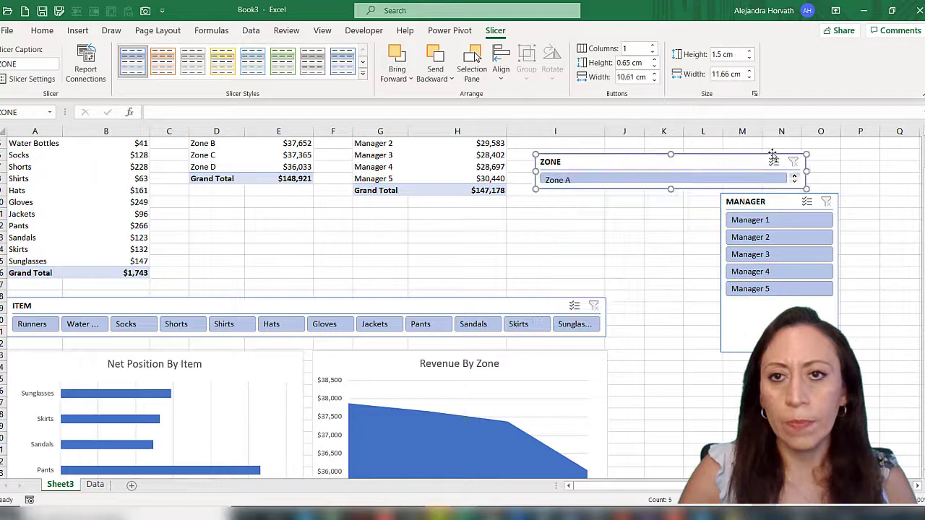
Step: Arrange the ZONE slicer's buttons in 4 columns and place the slicer directly above the ITEM slicer
left_click(652, 46)
left_click(652, 45)
left_click(653, 45)
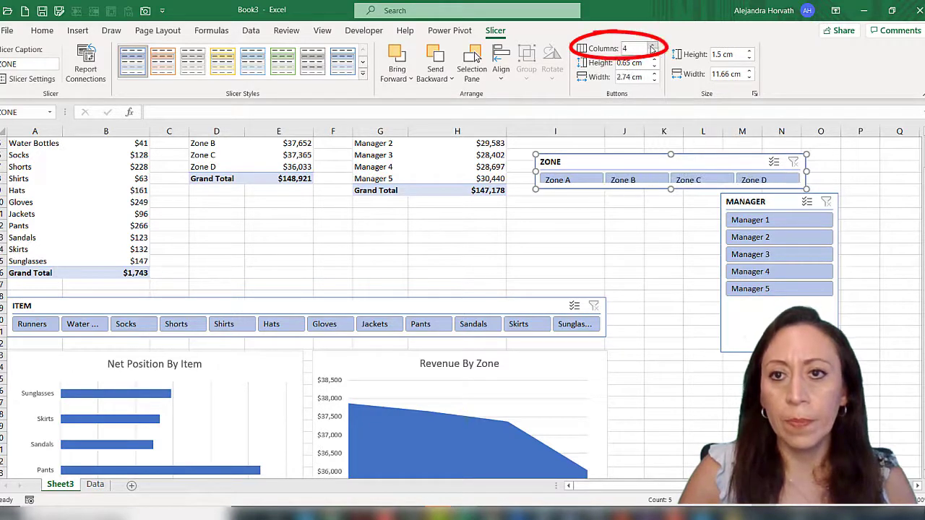
left_click_drag(664, 154, 307, 252)
Step: Resize the MANAGER slicer to about 1.72 cm high and 13.15 cm wide, and arrange its buttons in 5 columns
left_click(769, 201)
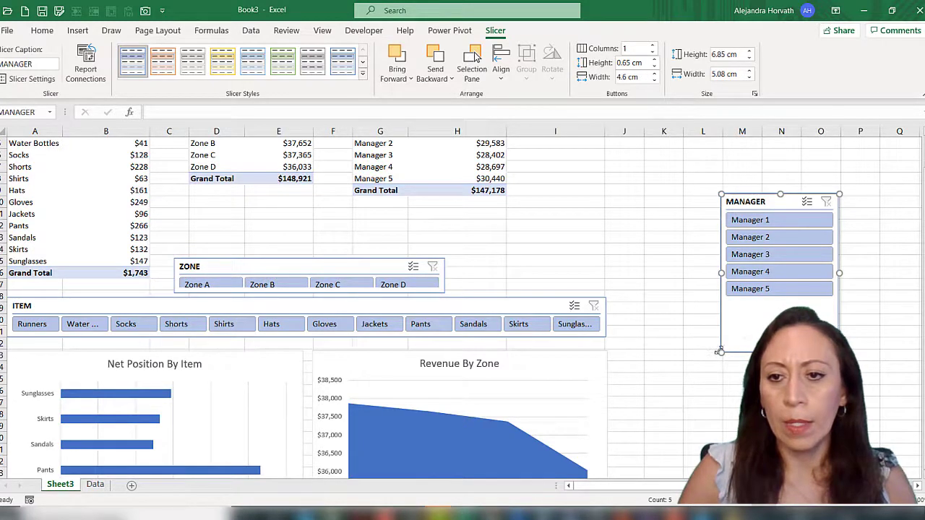
left_click_drag(719, 352, 533, 233)
left_click(651, 45)
left_click(652, 44)
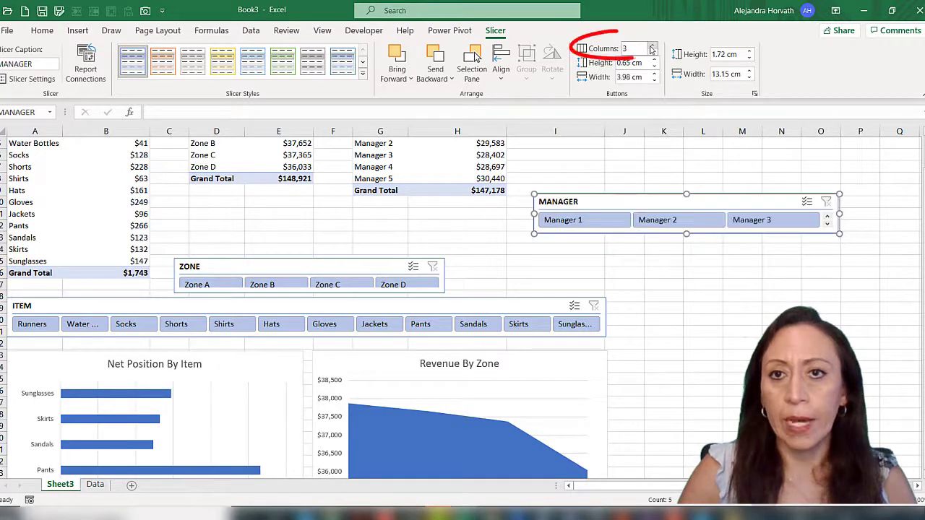
left_click(652, 45)
left_click(652, 45)
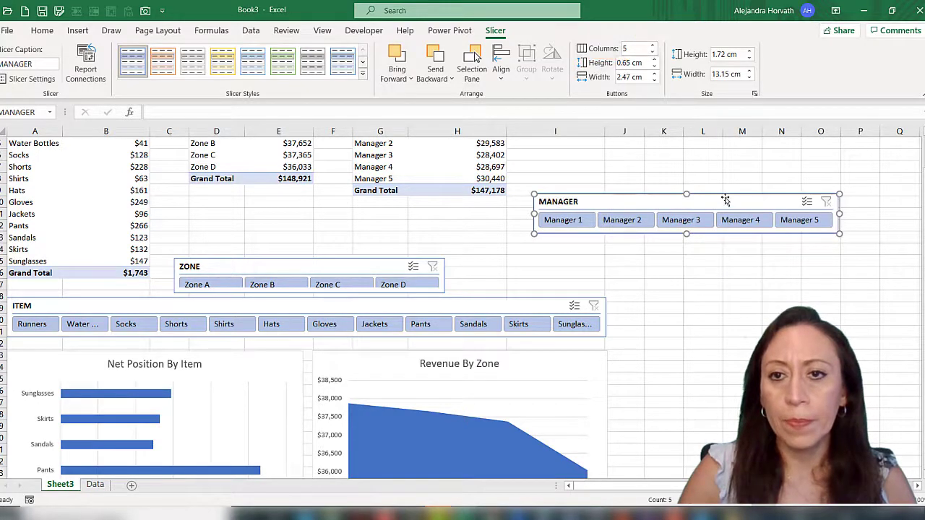
Step: Place the MANAGER slicer directly beside the ZONE slicer and turn off the ZONE slicer's header
left_click_drag(725, 200, 650, 256)
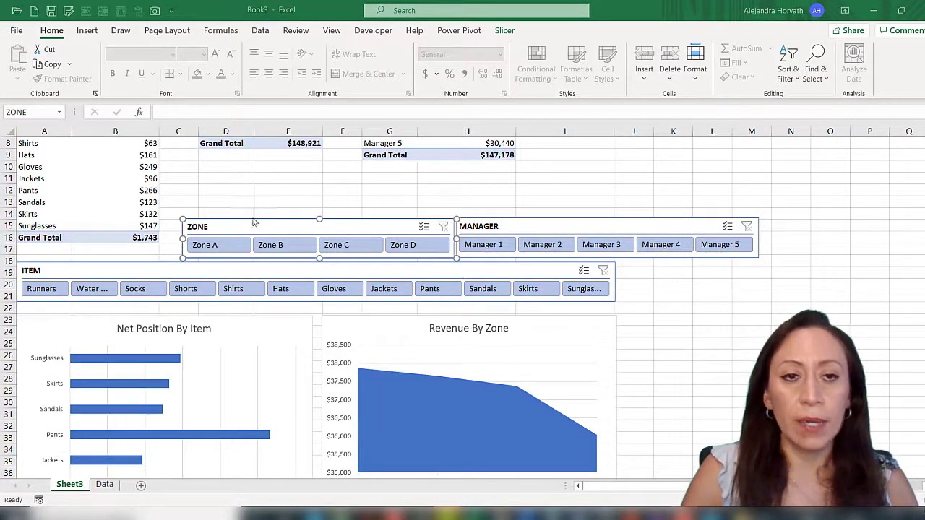
right_click(273, 233)
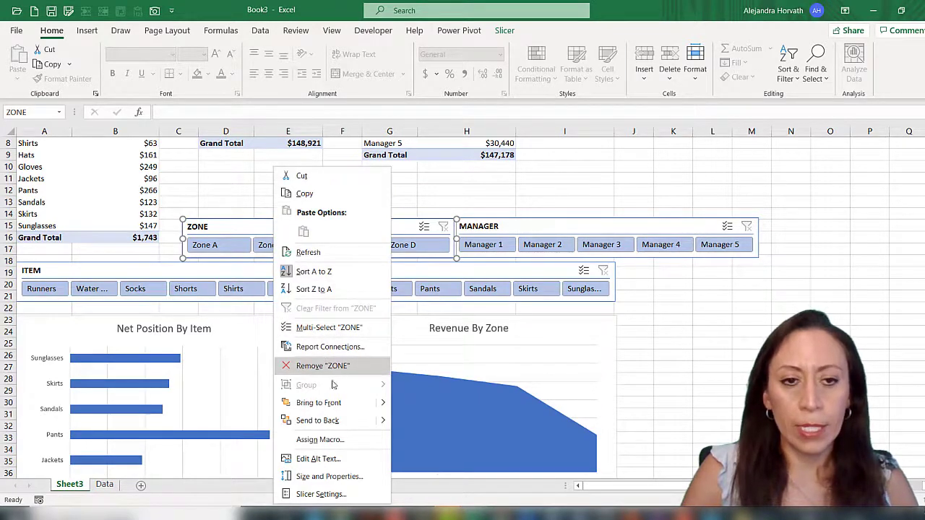
left_click(347, 497)
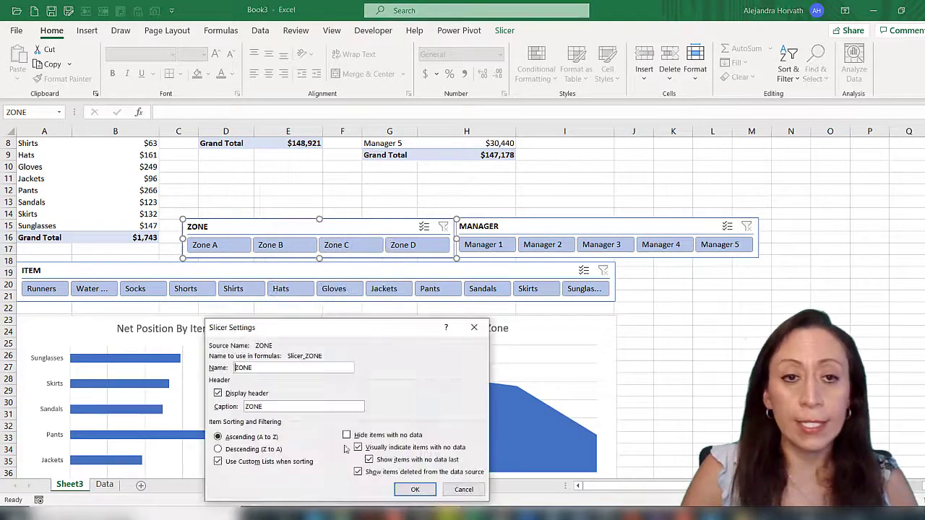
left_click(217, 393)
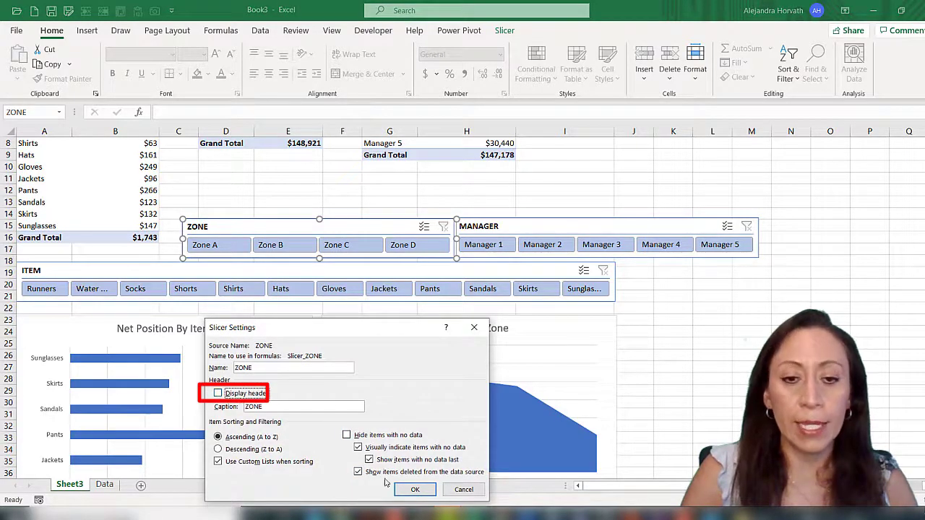
left_click(414, 489)
Step: Turn off the header display of the MANAGER slicer
right_click(508, 226)
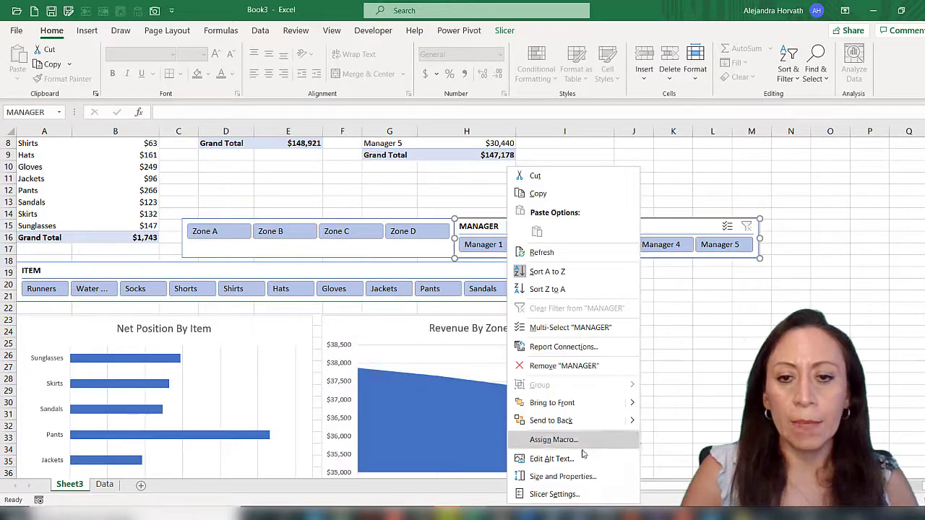
left_click(560, 494)
left_click(453, 396)
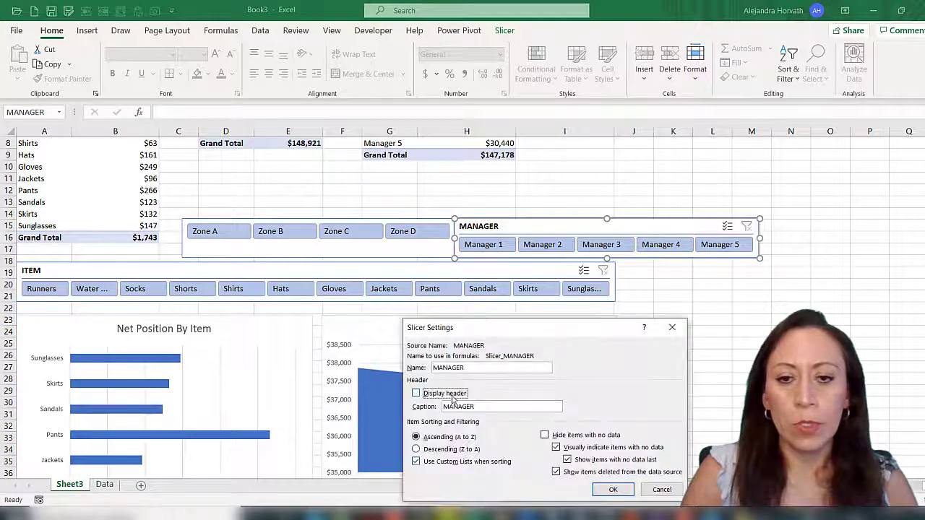
left_click_drag(520, 328, 512, 246)
left_click(602, 407)
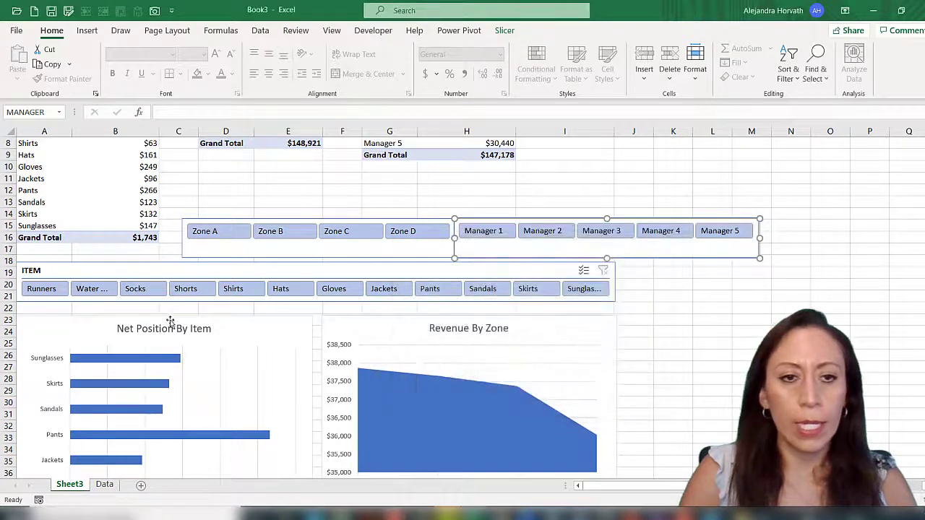
Step: Turn off the header display of the ITEM slicer
right_click(165, 270)
left_click(208, 492)
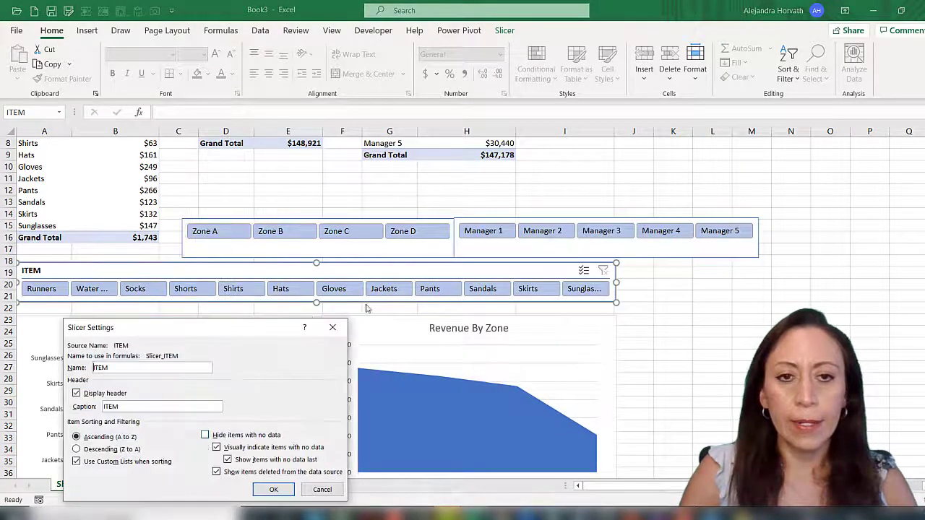
left_click_drag(201, 329, 269, 167)
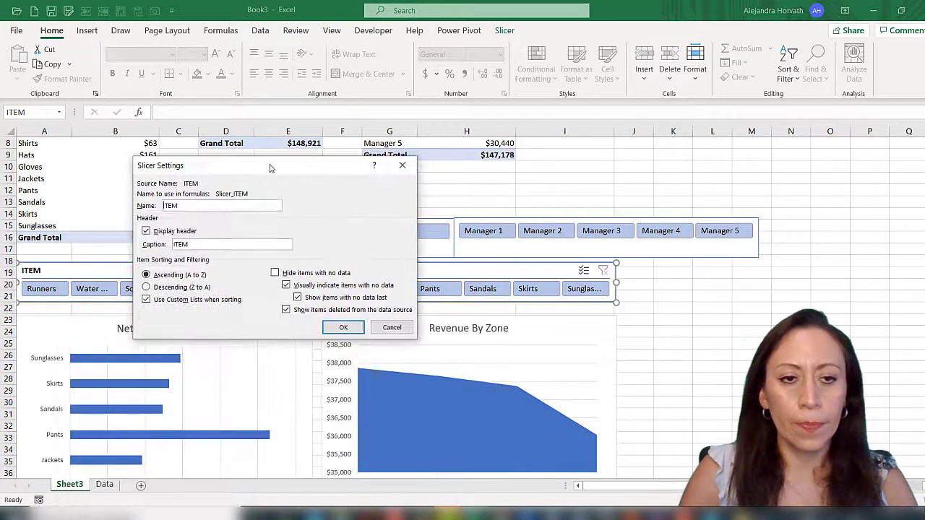
left_click(166, 232)
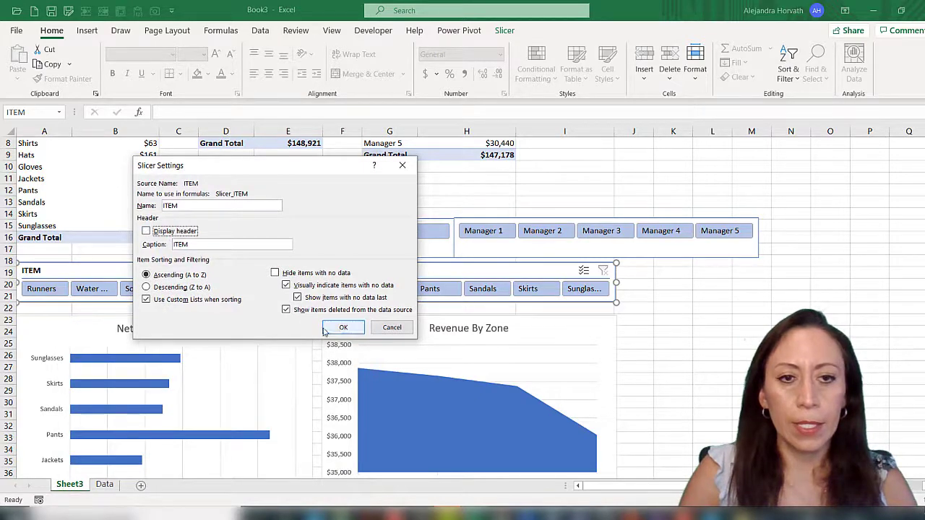
left_click(329, 329)
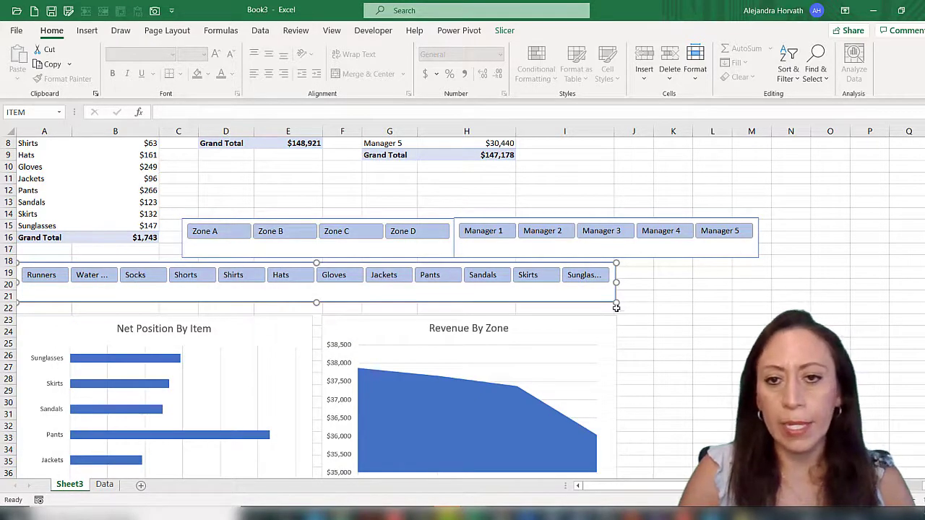
Step: Reduce the height of the ITEM and ZONE slicers and stack them directly above the charts, aligned with the charts' left edge
mouse_move(616, 298)
left_mouse_down()
mouse_move(615, 287)
mouse_move(580, 284)
mouse_move(618, 313)
left_mouse_up()
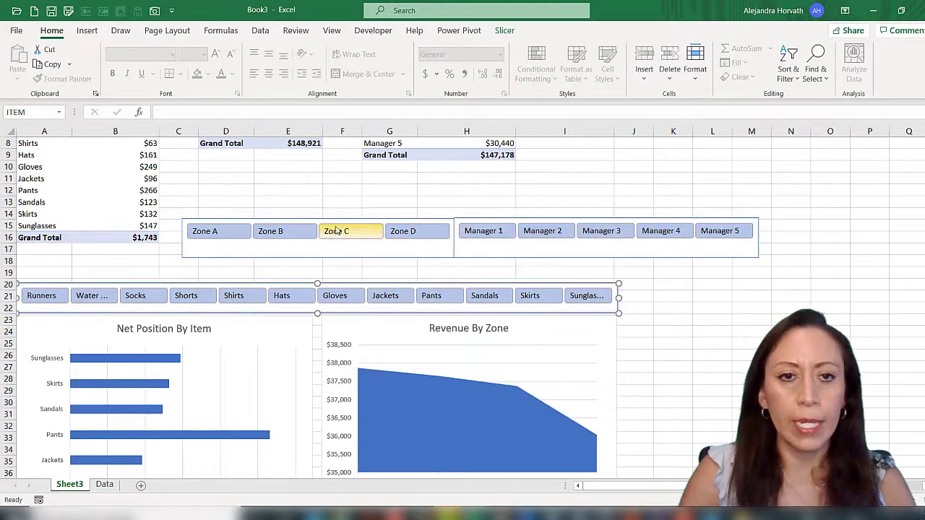
left_click(443, 258)
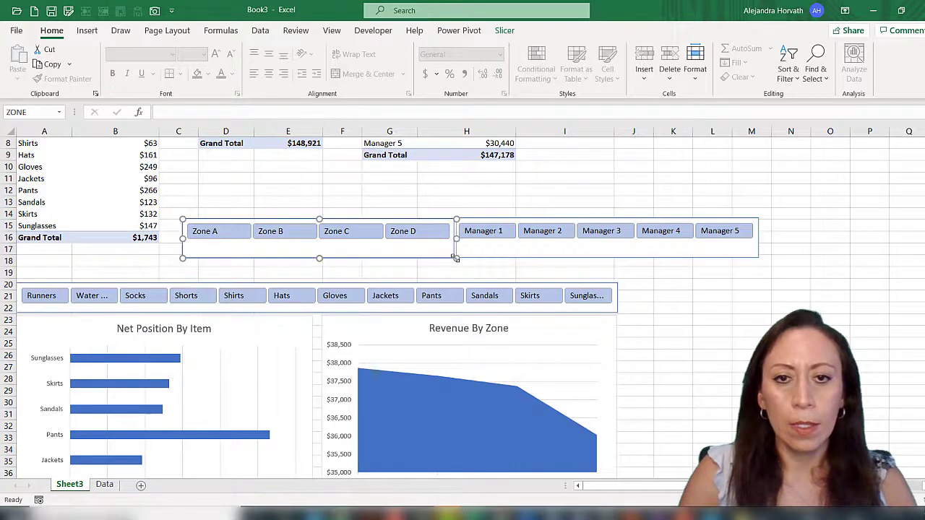
left_click_drag(456, 258, 292, 282)
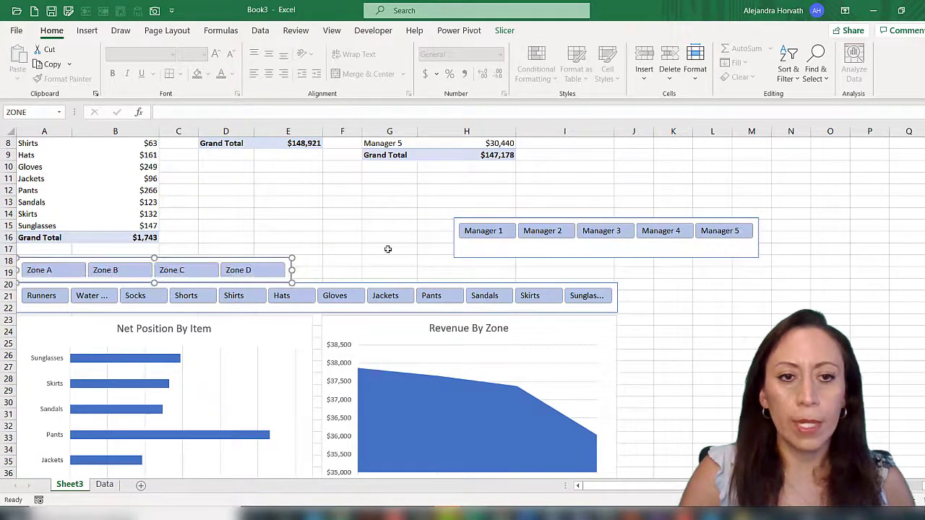
Step: Shrink the MANAGER slicer's height and fit it beside the ZONE slicer, ending at the right edge of the charts
left_click(568, 218)
left_click_drag(758, 258, 615, 272)
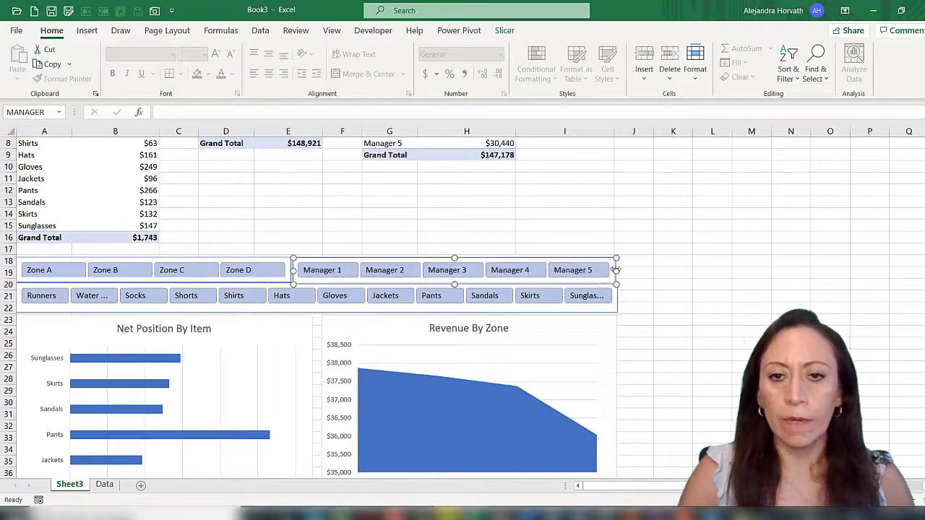
left_click(550, 224)
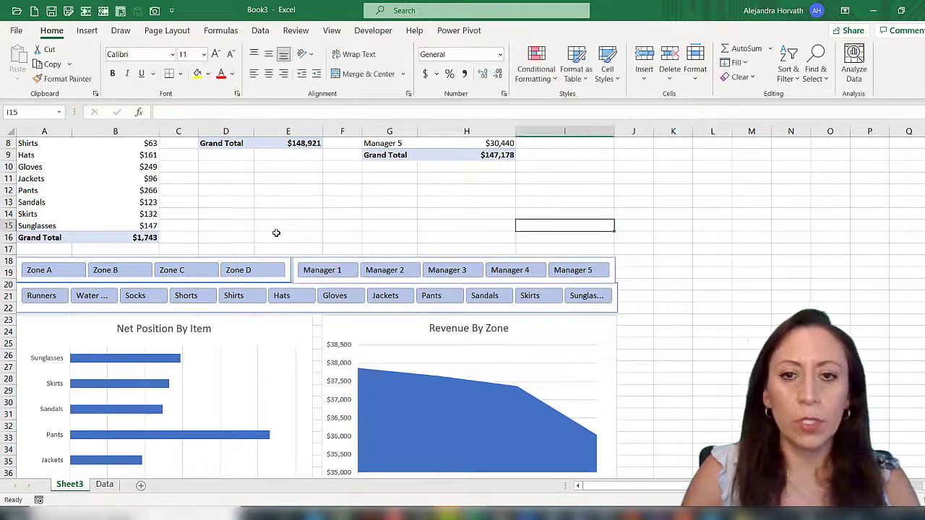
Step: Name the net position pivot table NetPositionByItem
scroll(335, 205, "up", 2)
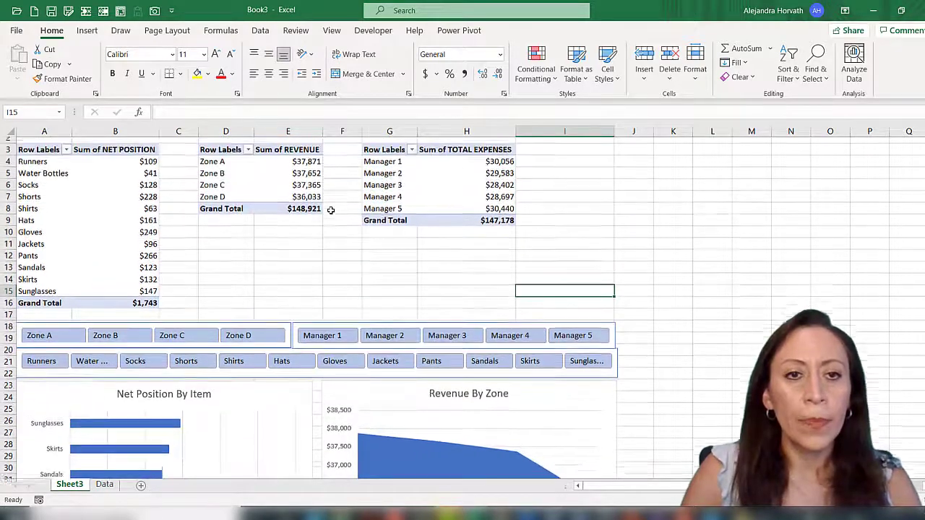
scroll(245, 217, "down", 2)
scroll(242, 218, "up", 1)
scroll(174, 218, "up", 1)
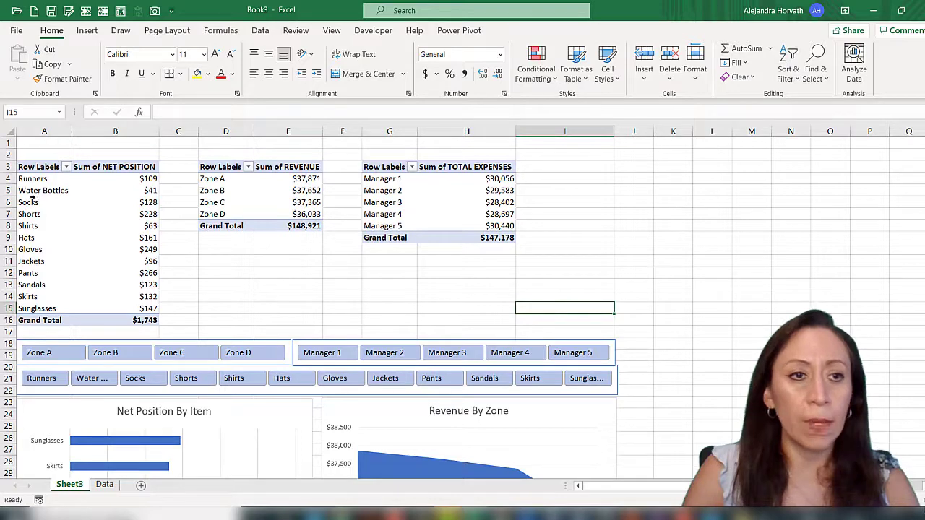
left_click(112, 213)
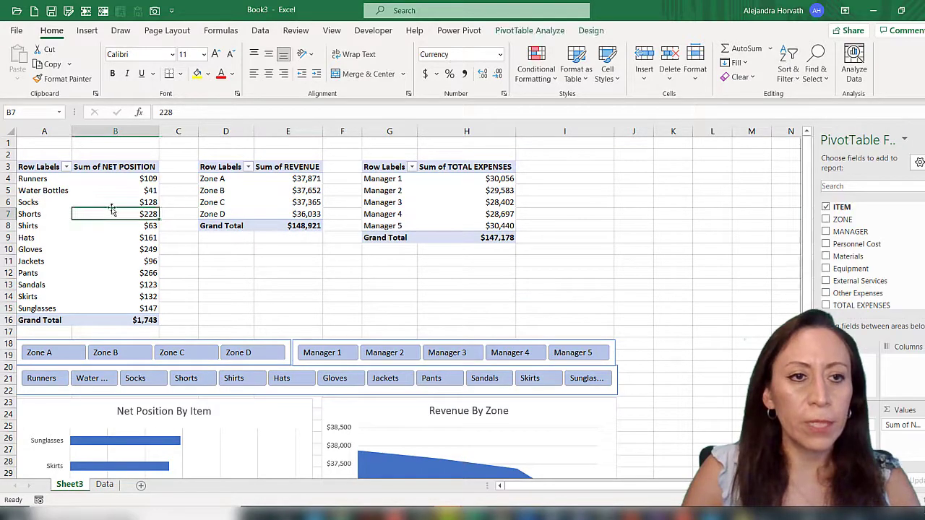
left_click(522, 32)
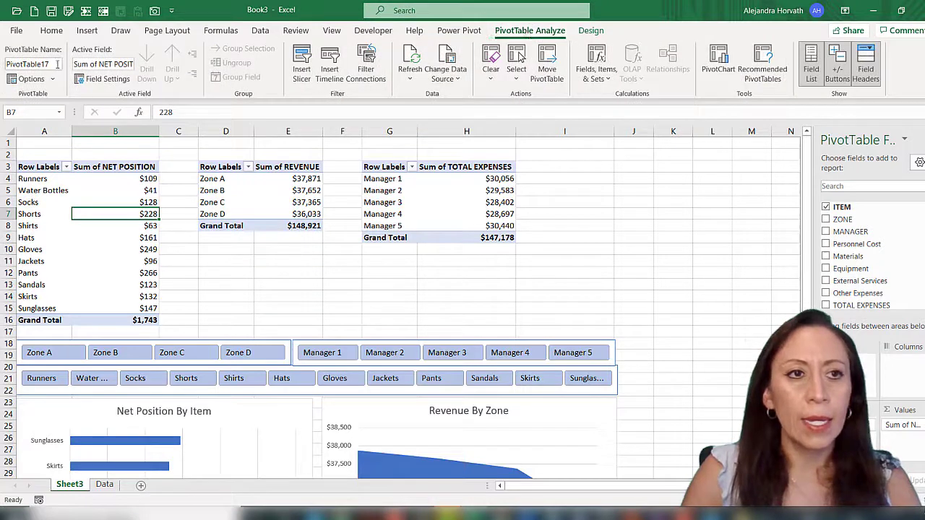
left_click(29, 64)
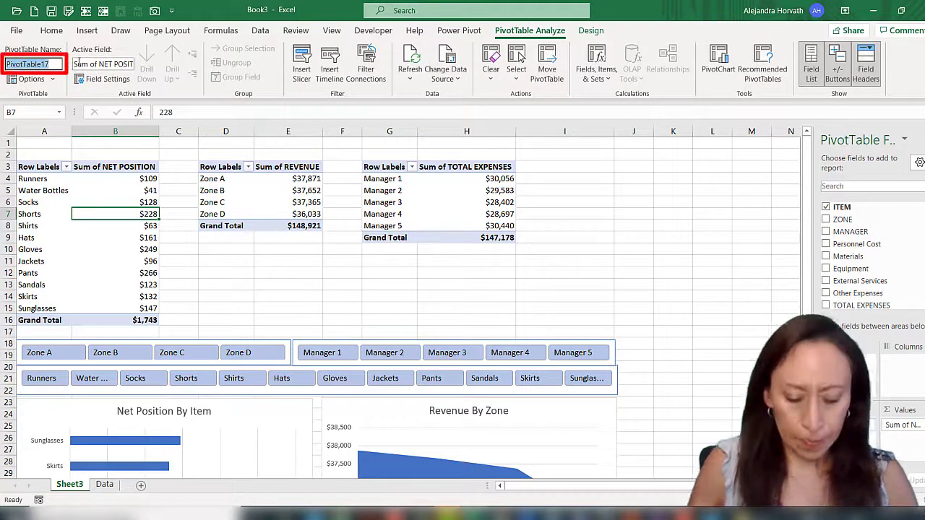
type("NE")
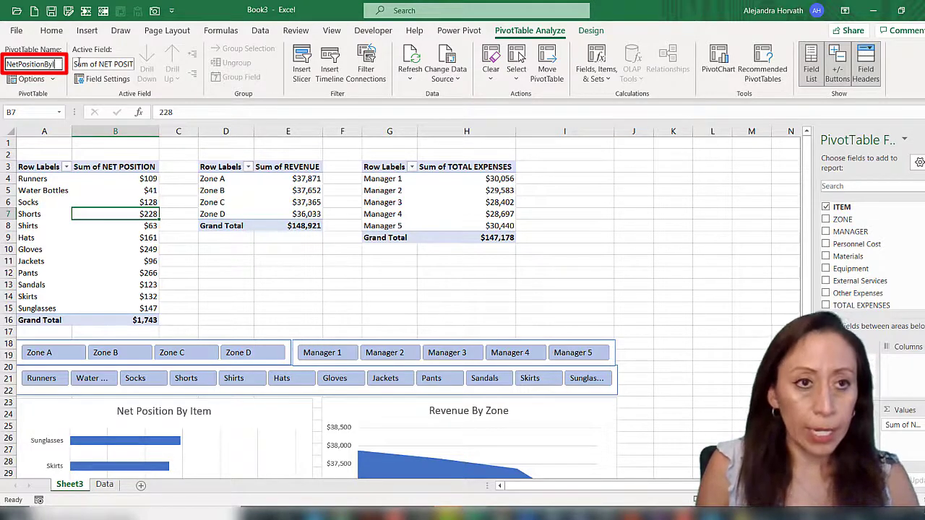
type("m")
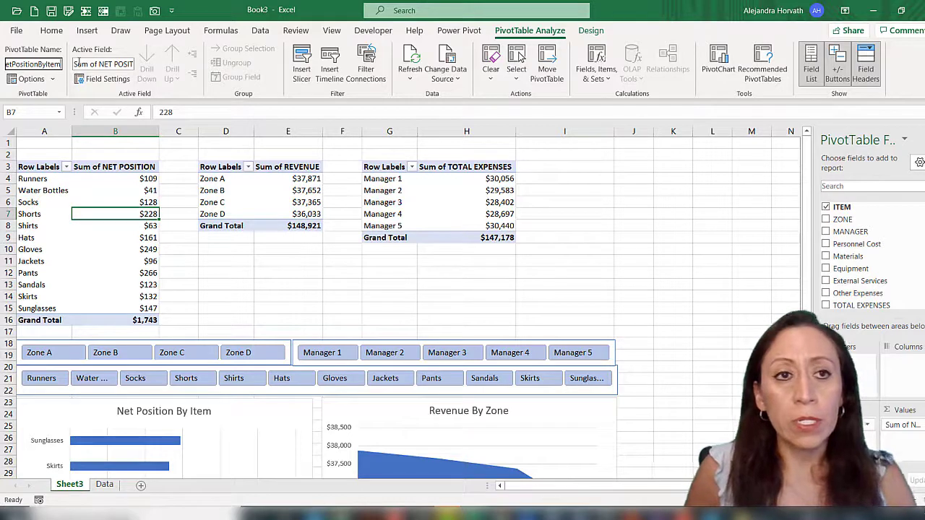
key("Return")
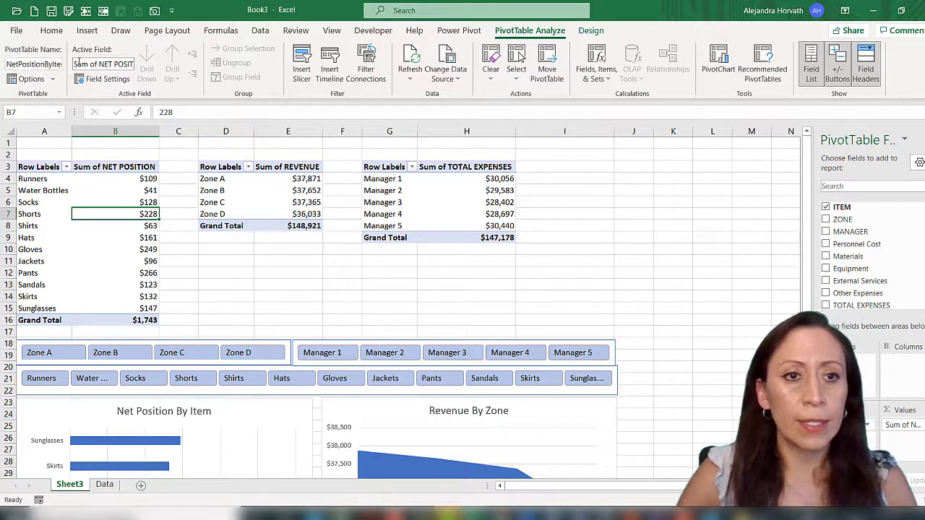
Step: Name the revenue pivot table RevenueByZone
left_click(244, 190)
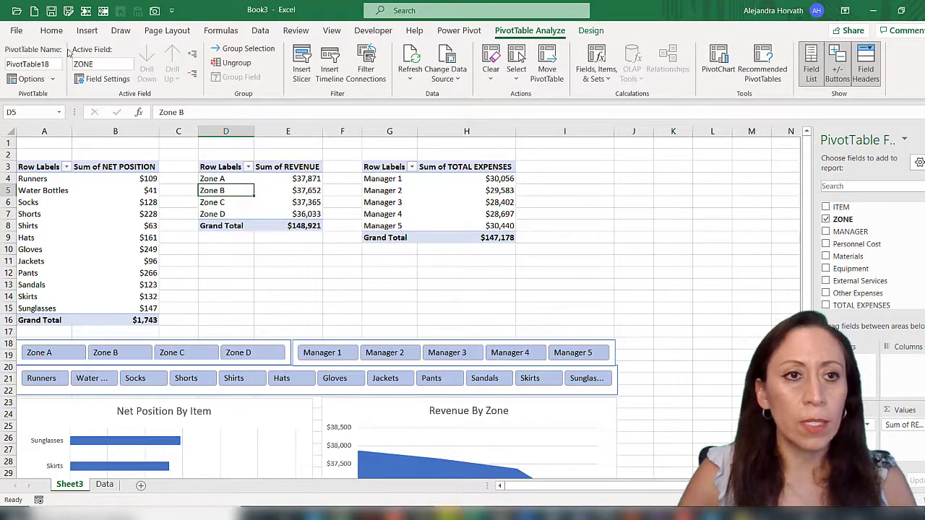
left_click(23, 65)
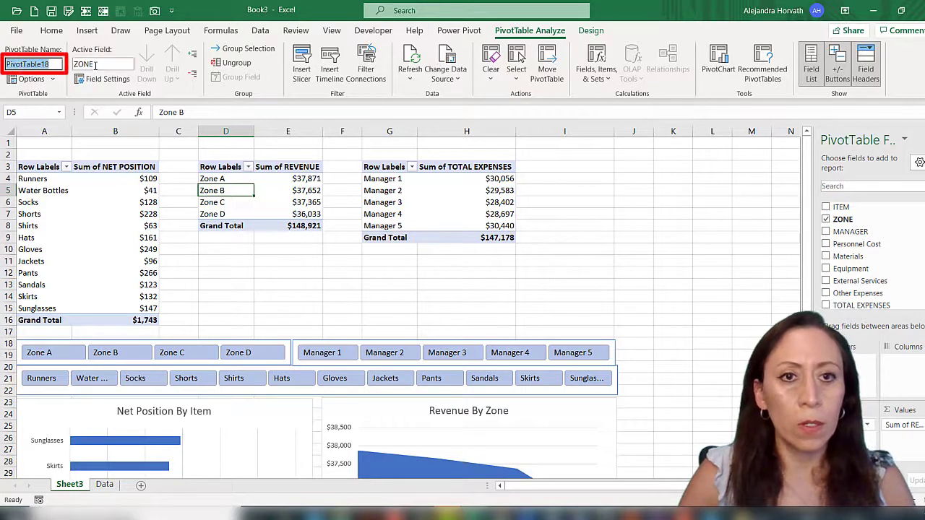
type("RevenueByZone")
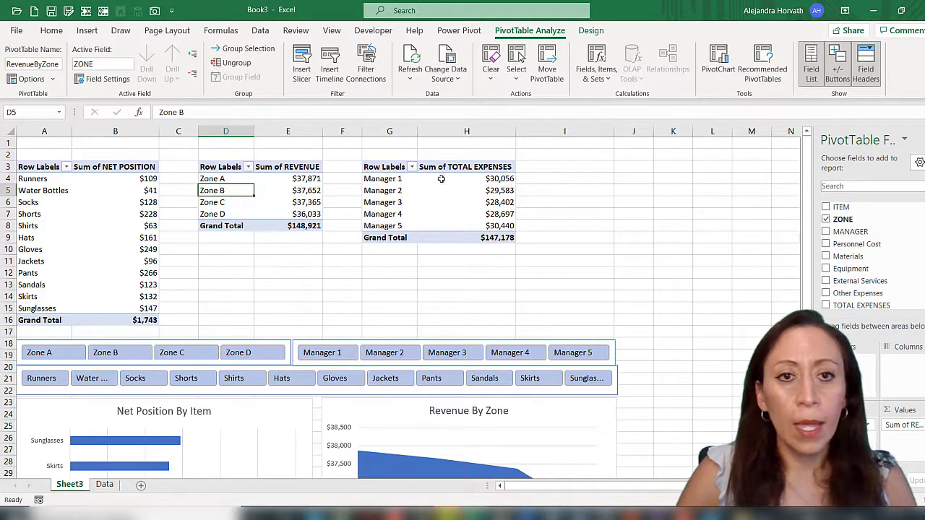
Step: Name the total expenses pivot table ExpensesByManager
left_click(406, 186)
left_click(397, 190)
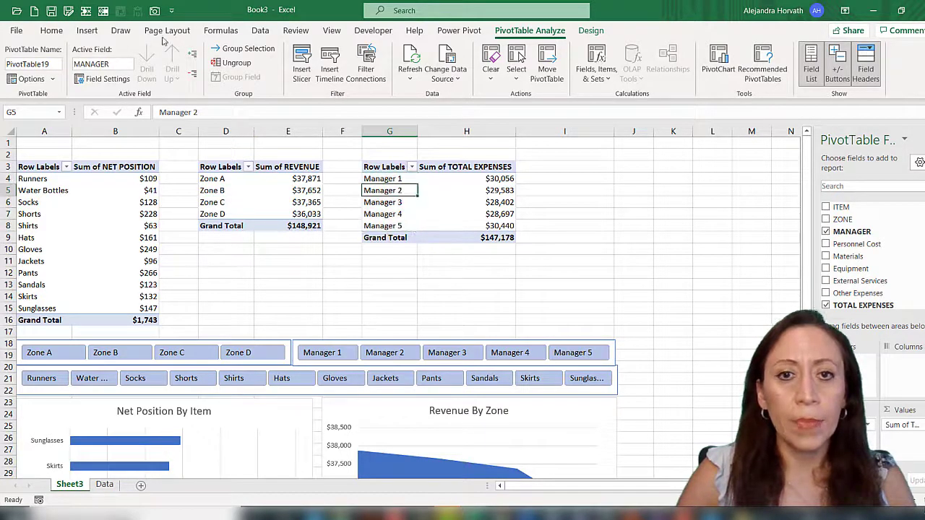
left_click(28, 64)
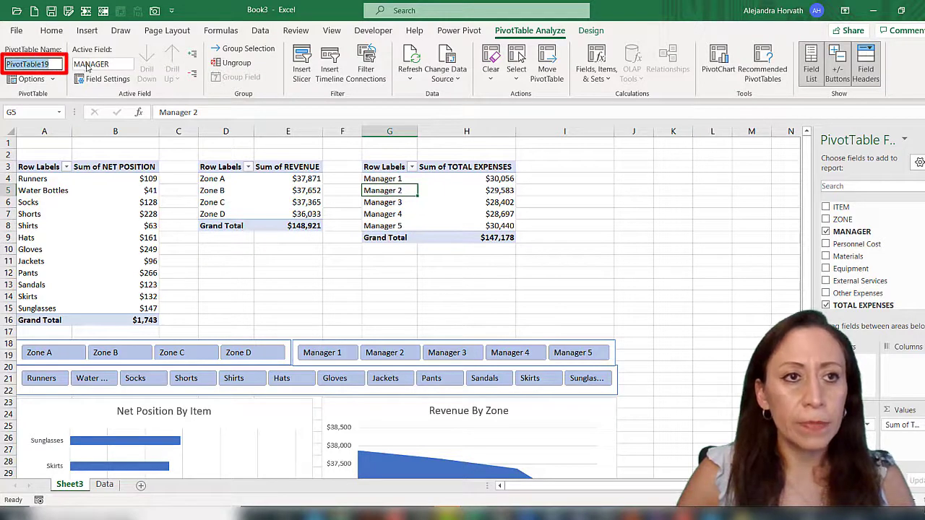
type("ExpensesBy")
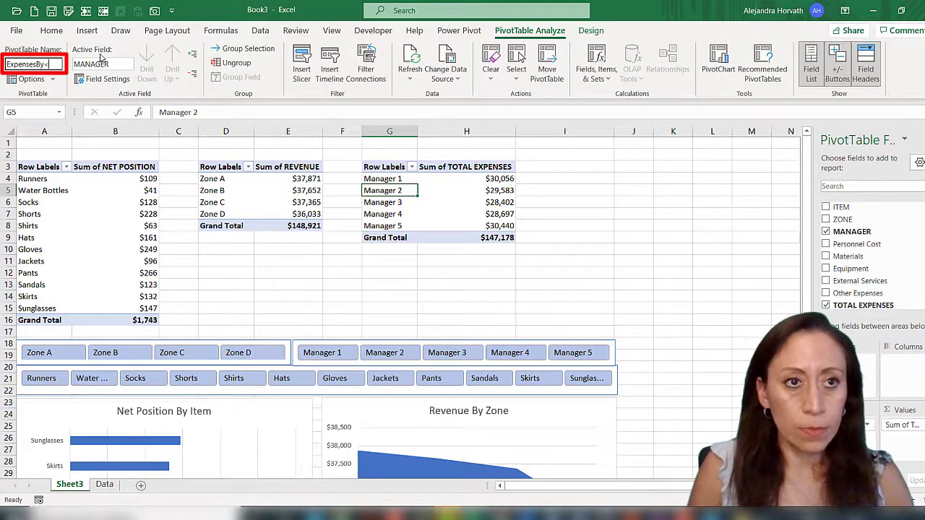
type("Manager")
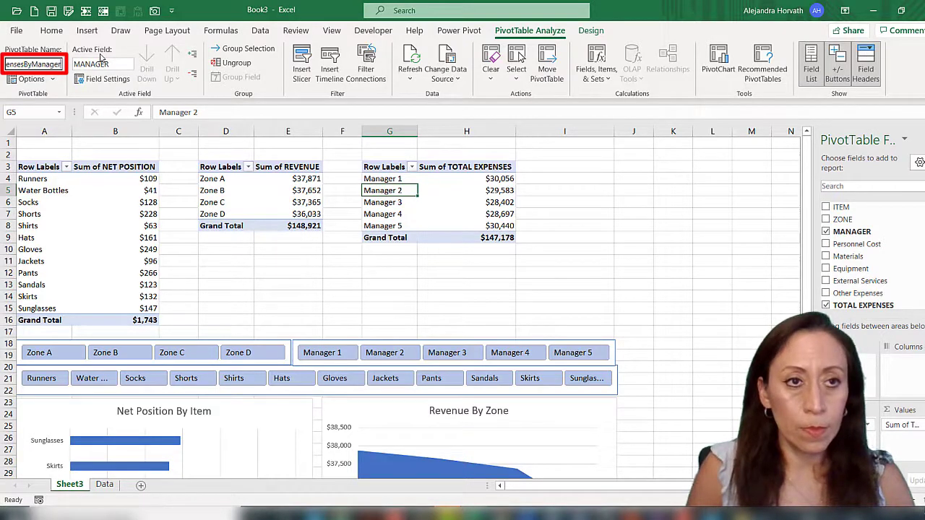
key("Return")
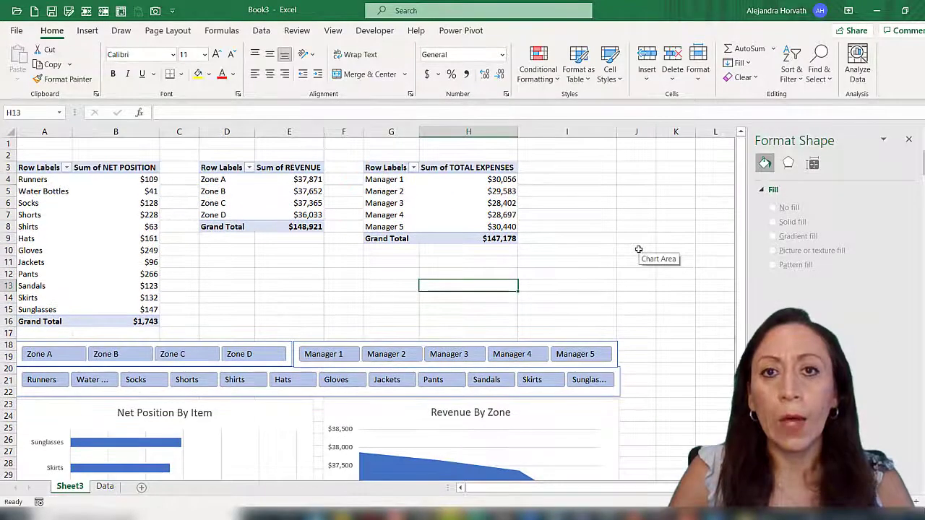
Step: Filter by Manager 1 with the MANAGER slicer and check which of the charts respond
scroll(564, 249, "down", 1)
scroll(513, 246, "down", 1)
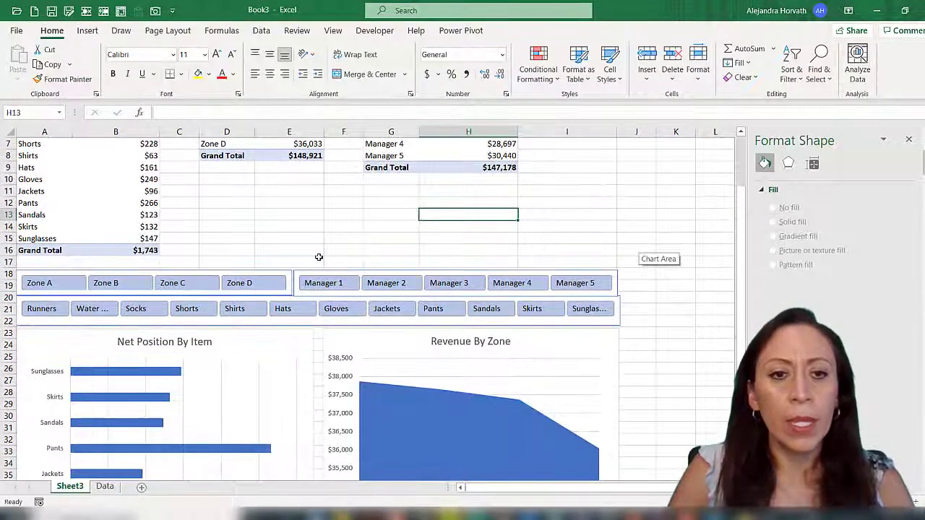
scroll(322, 257, "down", 2)
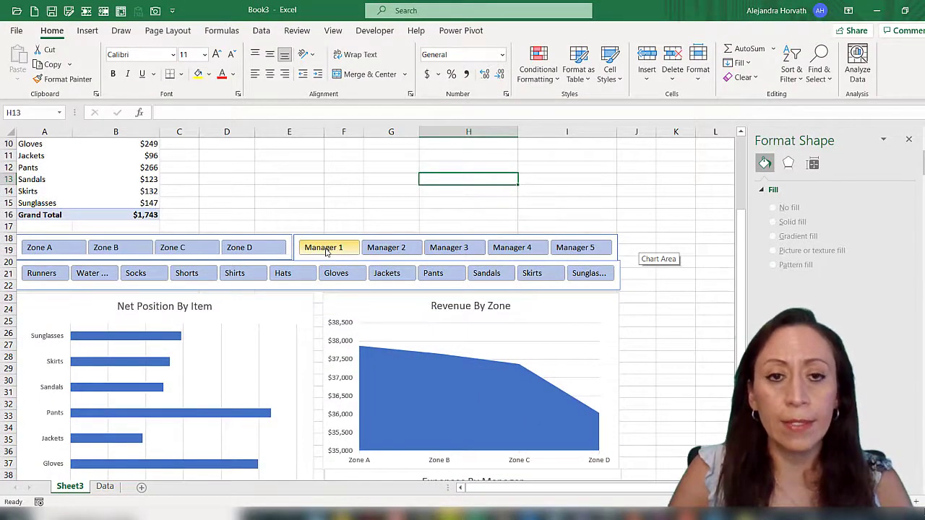
left_click(326, 249)
scroll(265, 325, "down", 1)
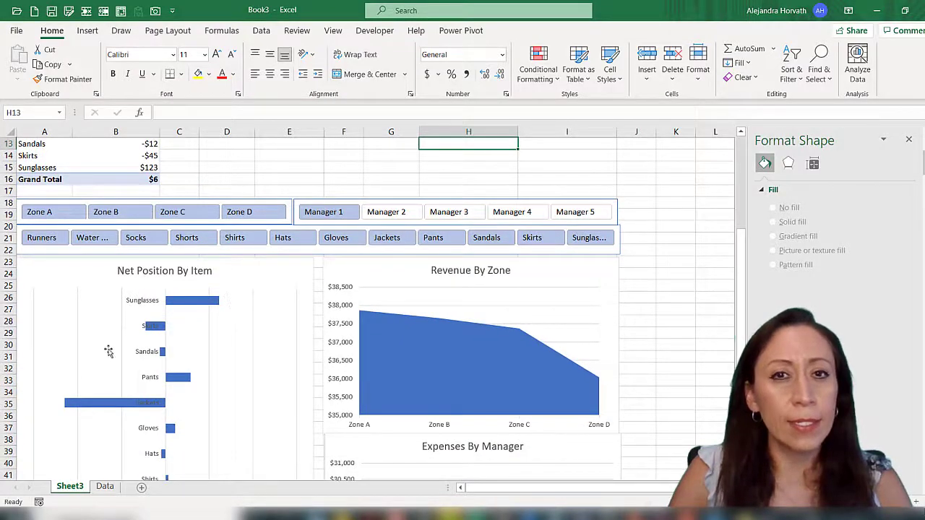
Step: Filter to Shirts with the ITEM slicer and to Managers 1, 2 and 4 with the MANAGER slicer, checking which charts respond
left_click(240, 245)
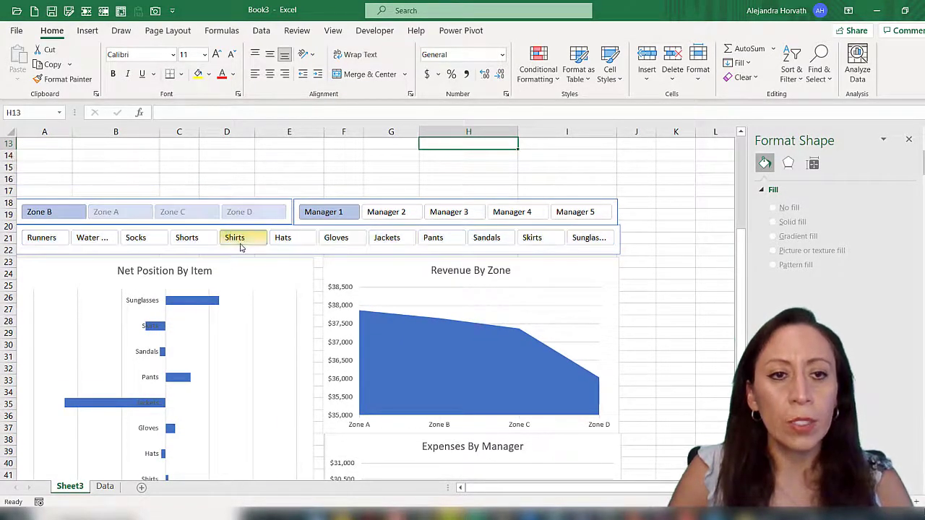
scroll(233, 284, "down", 1)
scroll(243, 282, "up", 1)
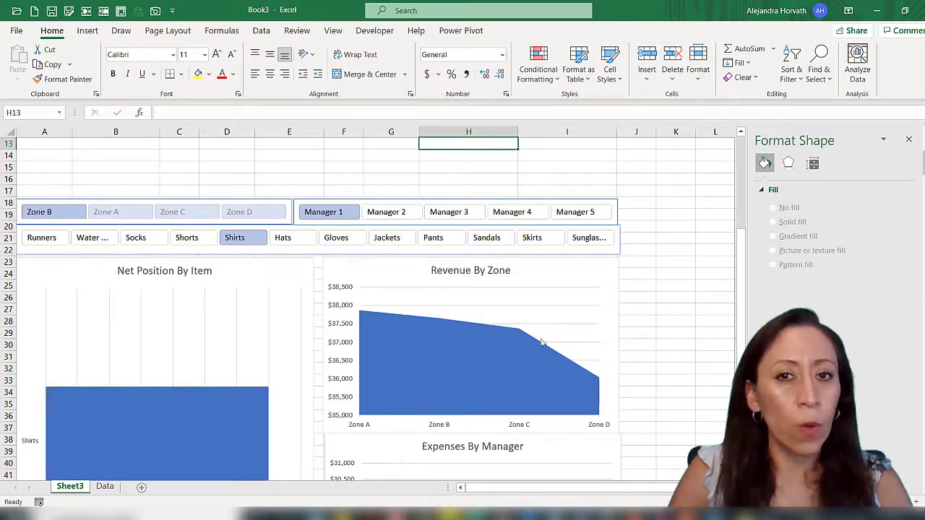
left_click(510, 219)
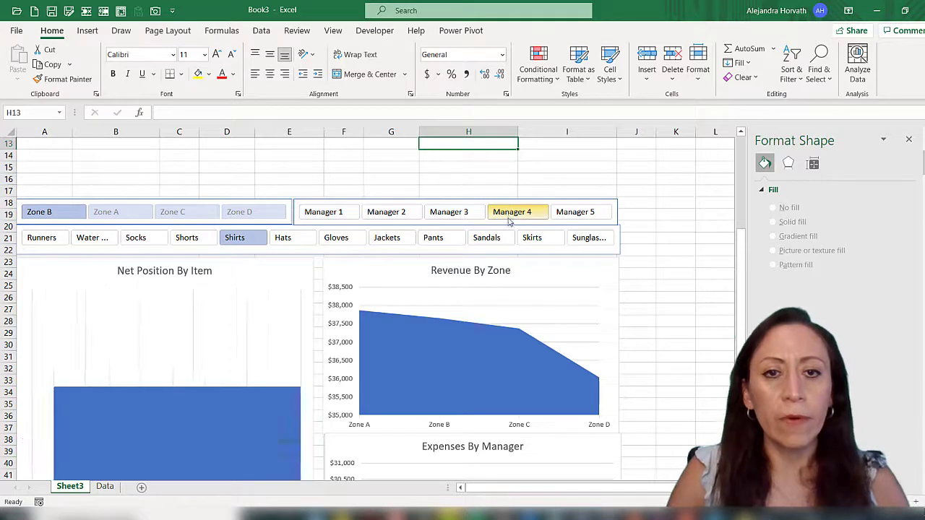
left_click(334, 217, "ctrl")
left_click(386, 213, "ctrl")
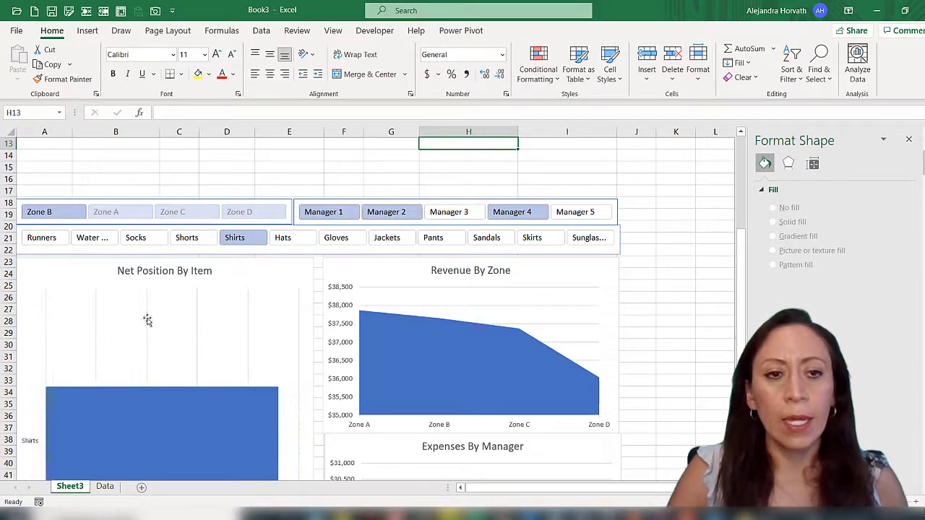
Step: Add Socks and Runners to the ITEM slicer selection and compare how the three charts react
left_click(148, 238, "ctrl")
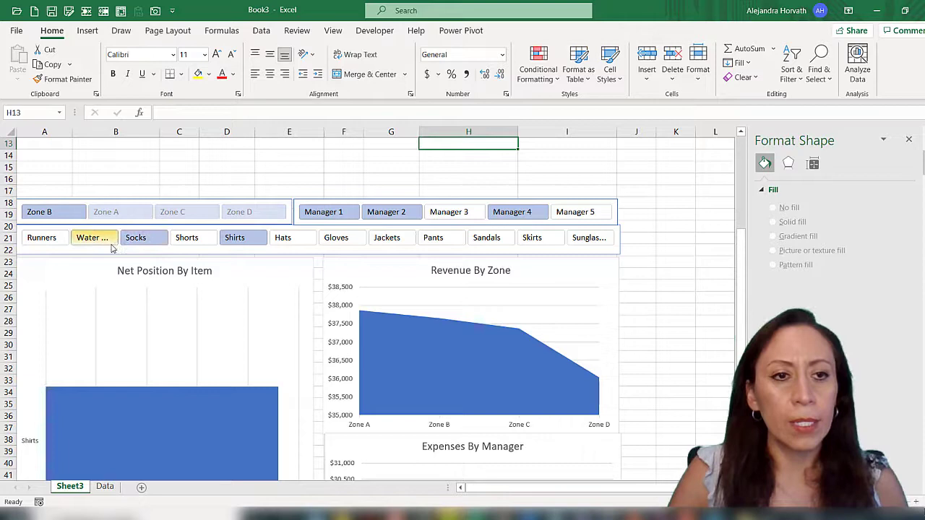
left_click(65, 239, "ctrl")
scroll(165, 378, "down", 1)
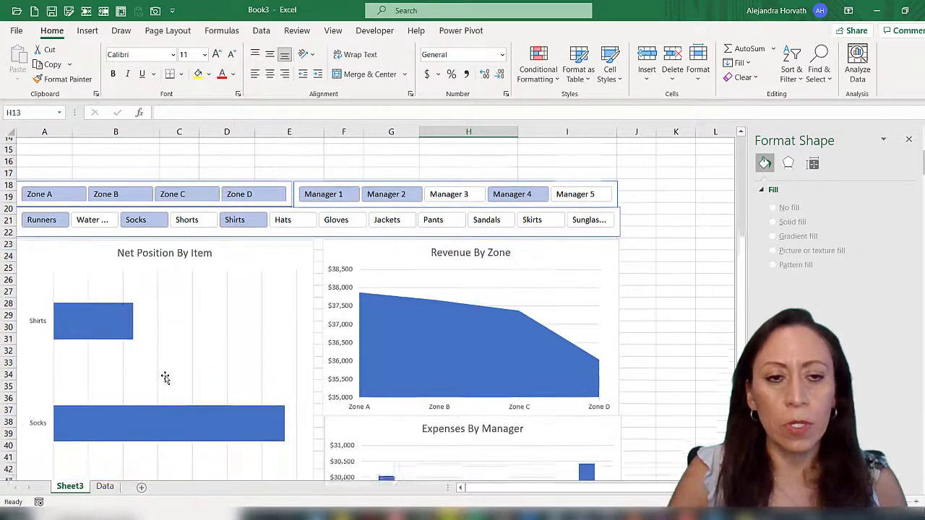
scroll(165, 378, "down", 3)
scroll(173, 367, "up", 3)
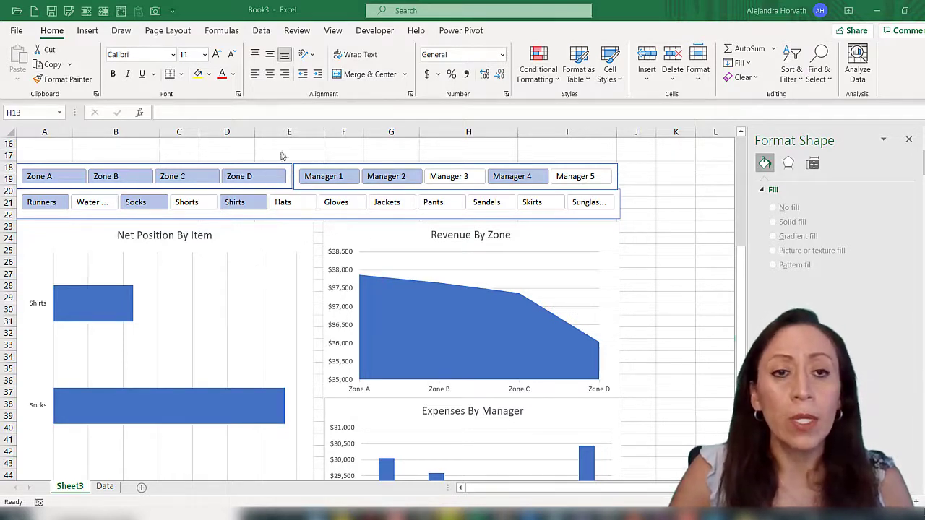
Step: Connect the ZONE slicer to the ExpensesByManager and RevenueByZone pivot tables as well
right_click(226, 171)
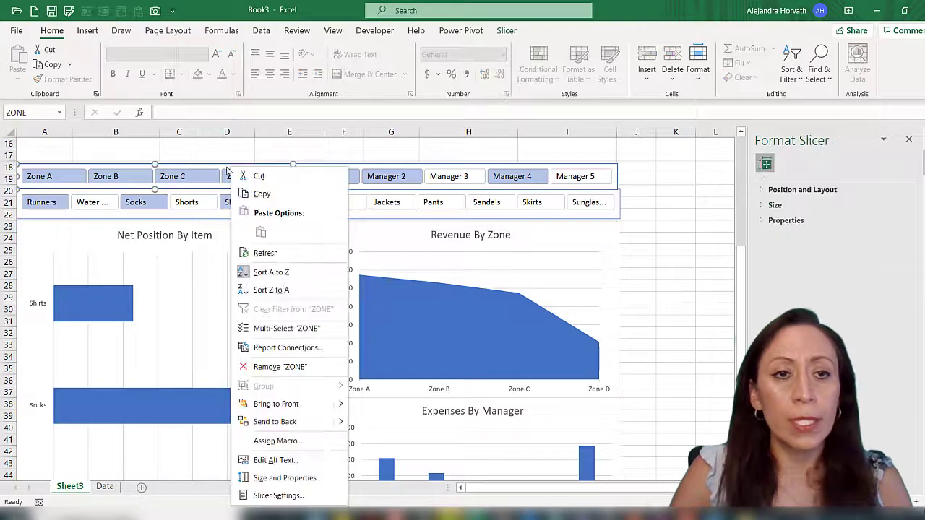
left_click(266, 348)
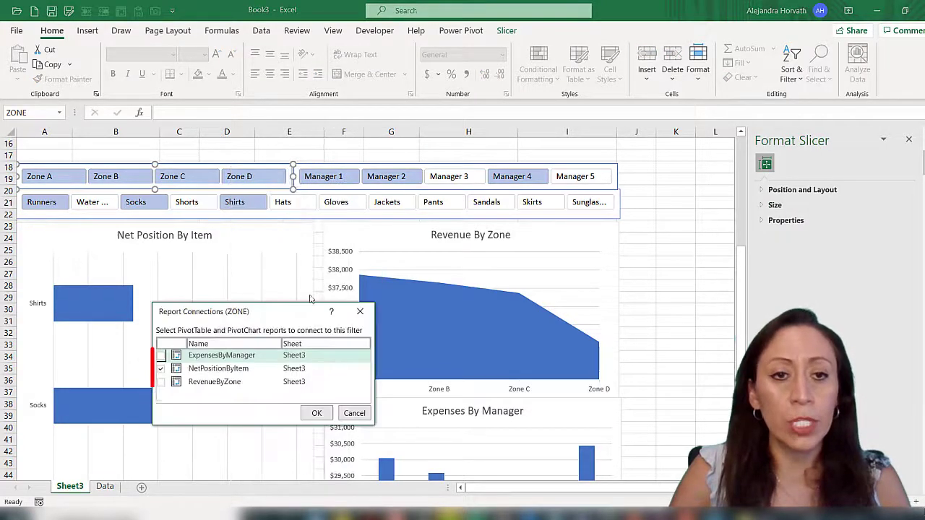
left_click(161, 356)
left_click(161, 381)
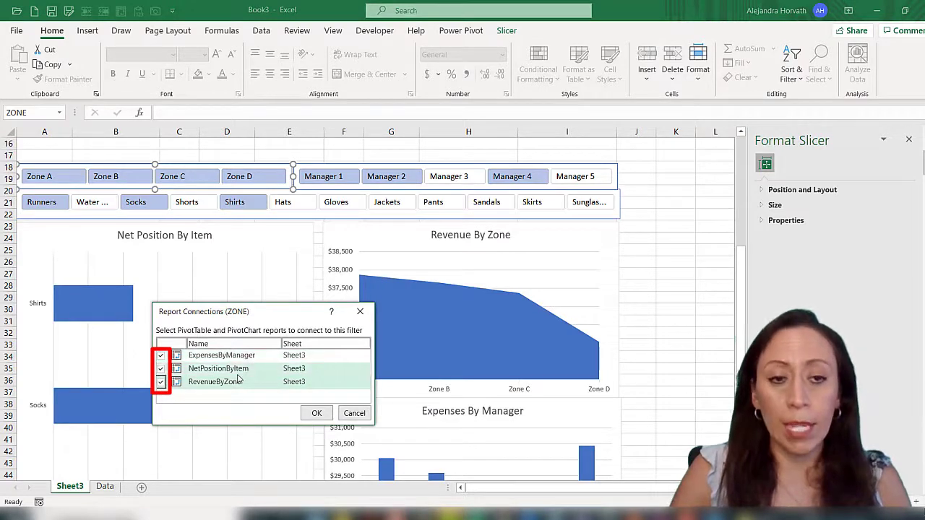
left_click(316, 414)
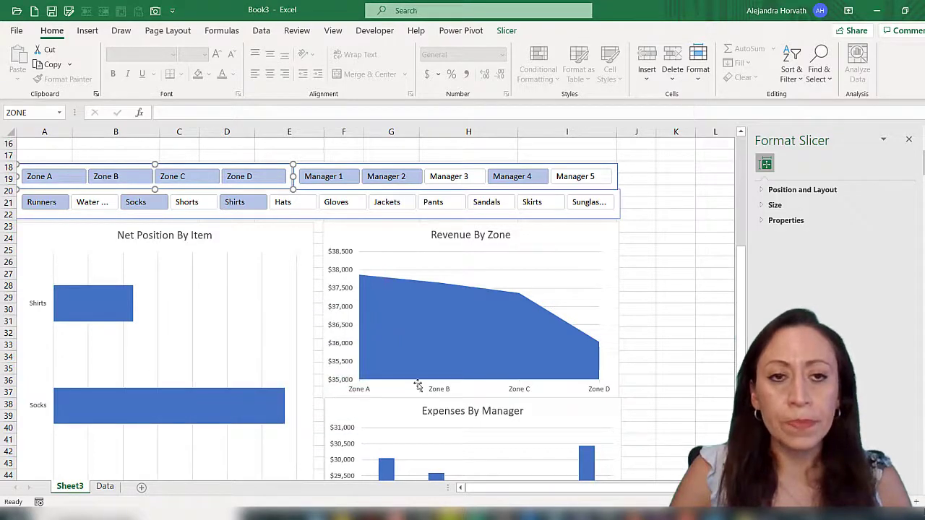
Step: Connect the MANAGER slicer to the ExpensesByManager and RevenueByZone pivot tables as well
left_click(328, 167)
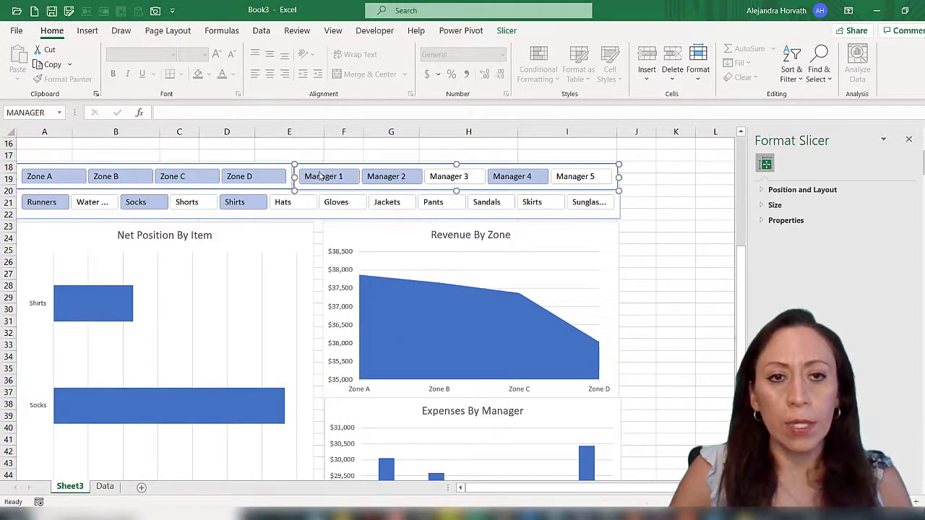
right_click(320, 172)
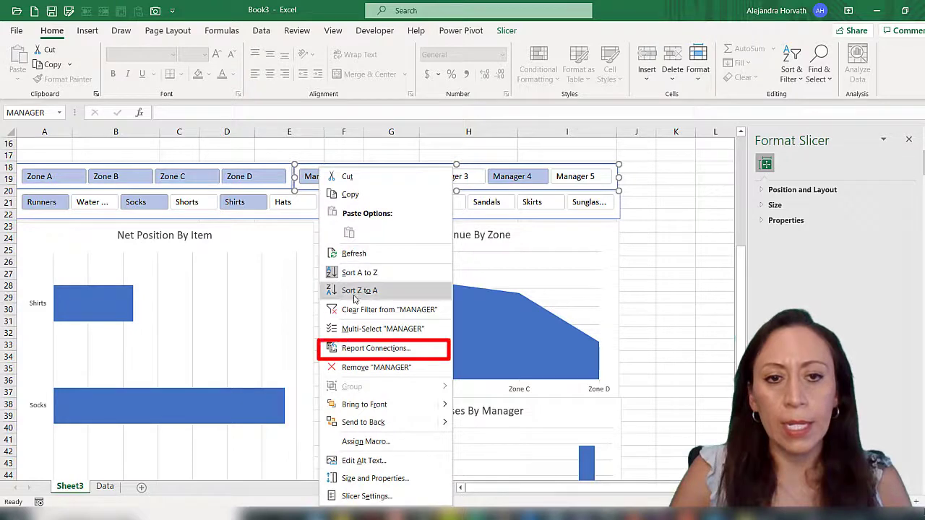
left_click(369, 348)
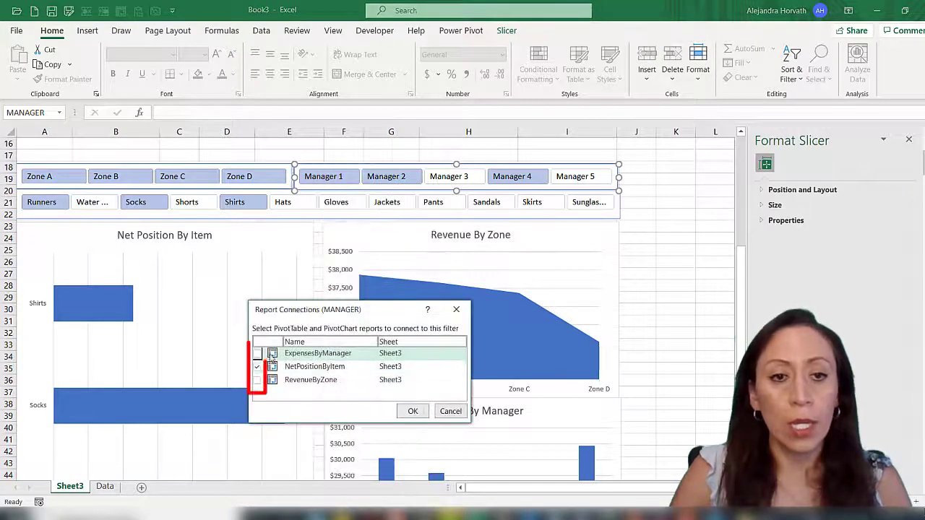
left_click(257, 353)
left_click(257, 379)
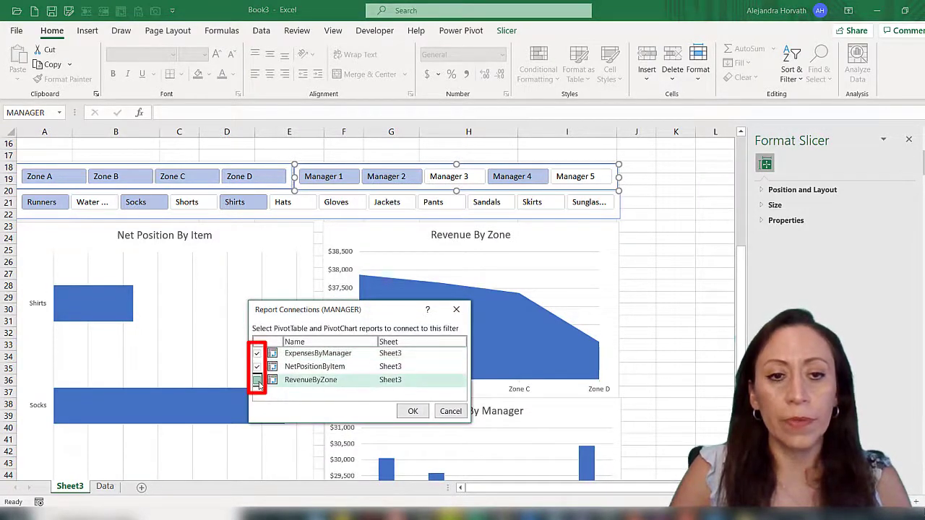
left_click(411, 412)
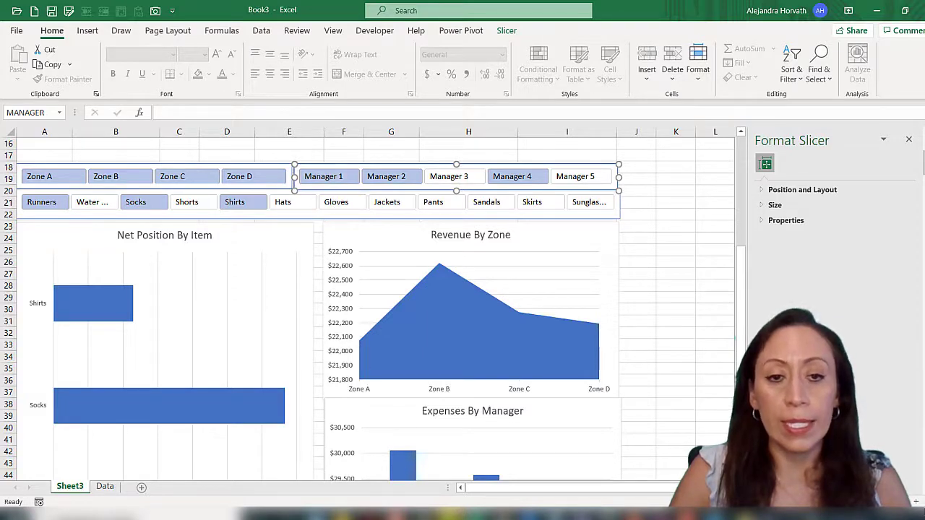
Step: Connect the ITEM slicer to the ExpensesByManager and RevenueByZone pivot tables as well
left_click(85, 215)
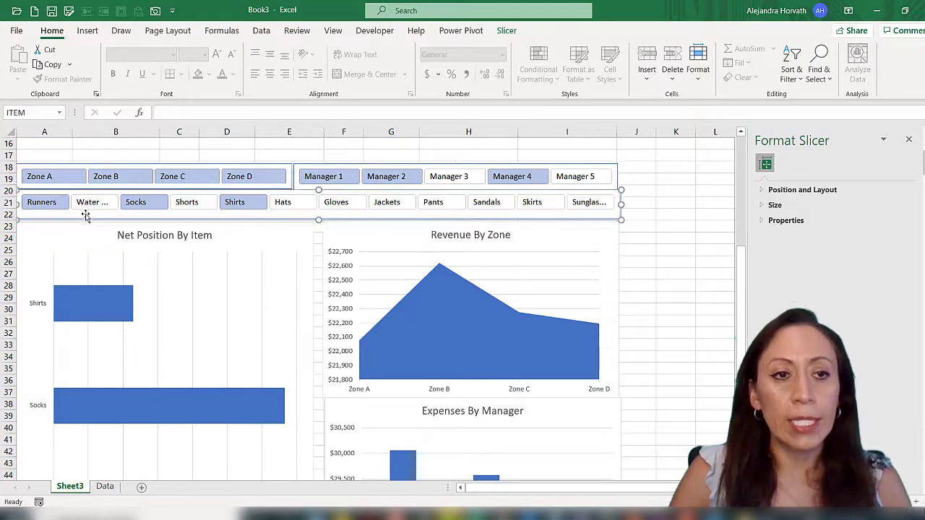
right_click(85, 215)
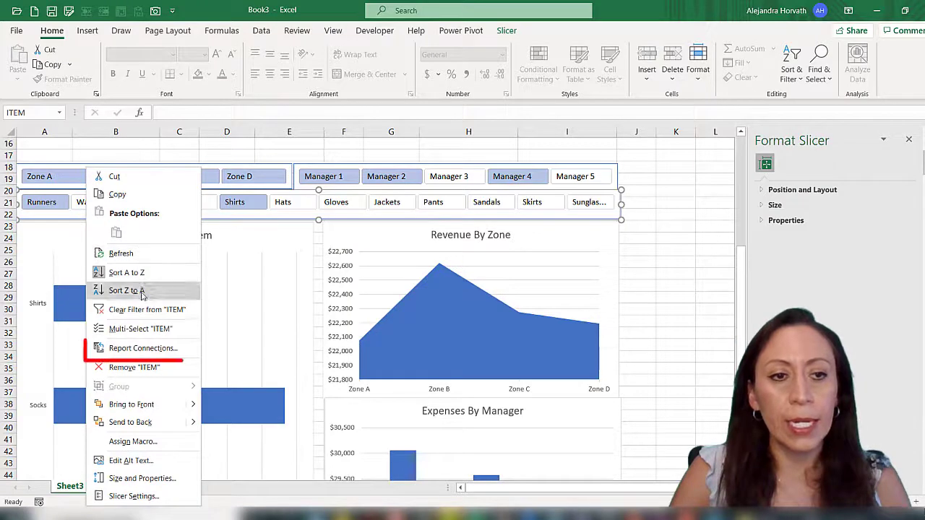
left_click(148, 347)
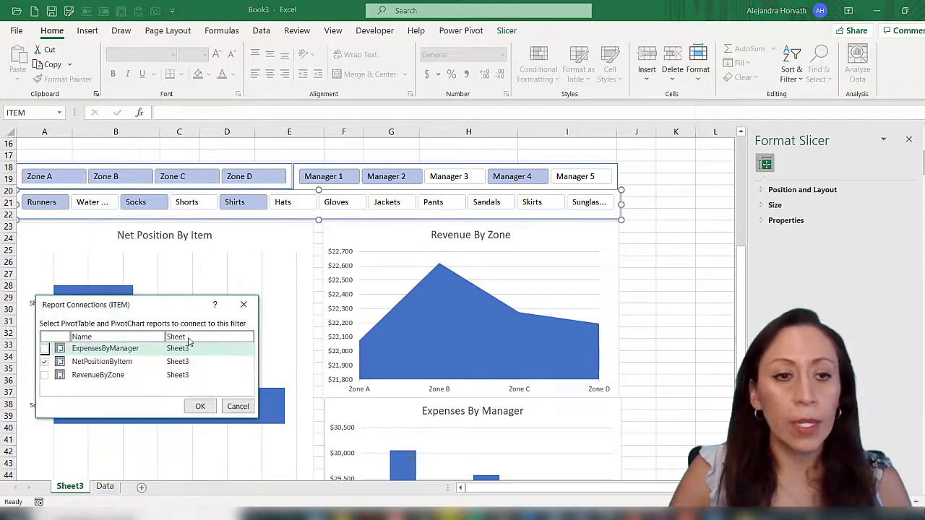
left_click(44, 349)
left_click(44, 375)
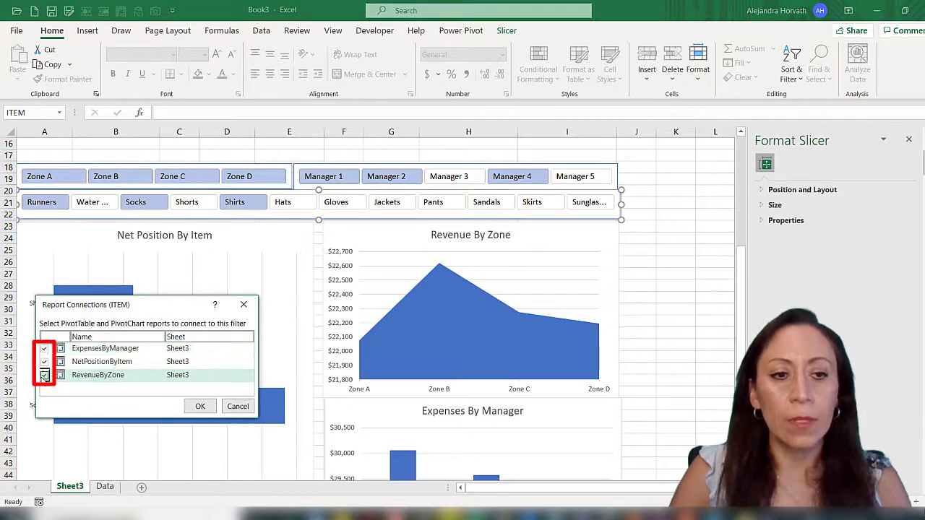
left_click(200, 406)
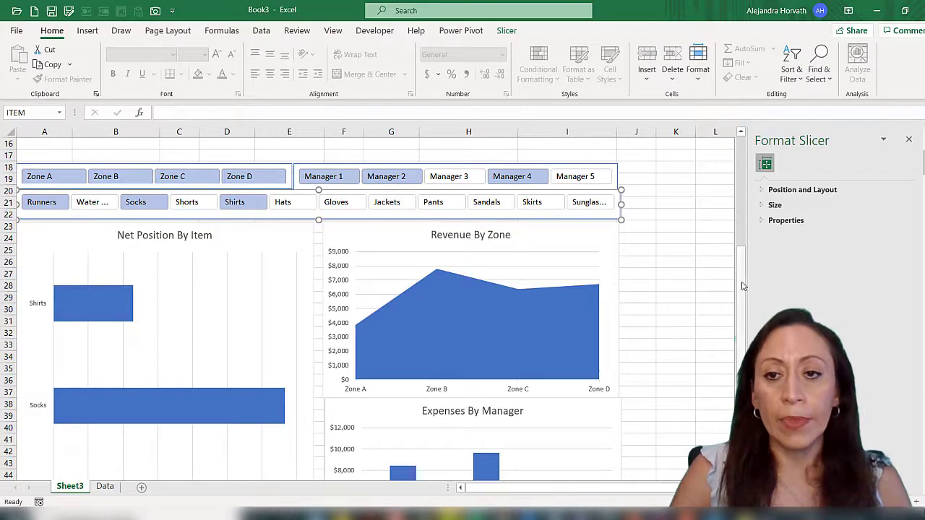
Step: Test the connected slicers on the three pivot tables by filtering to Manager 1, with Zone C and with Zone A
left_click_drag(742, 261, 749, 214)
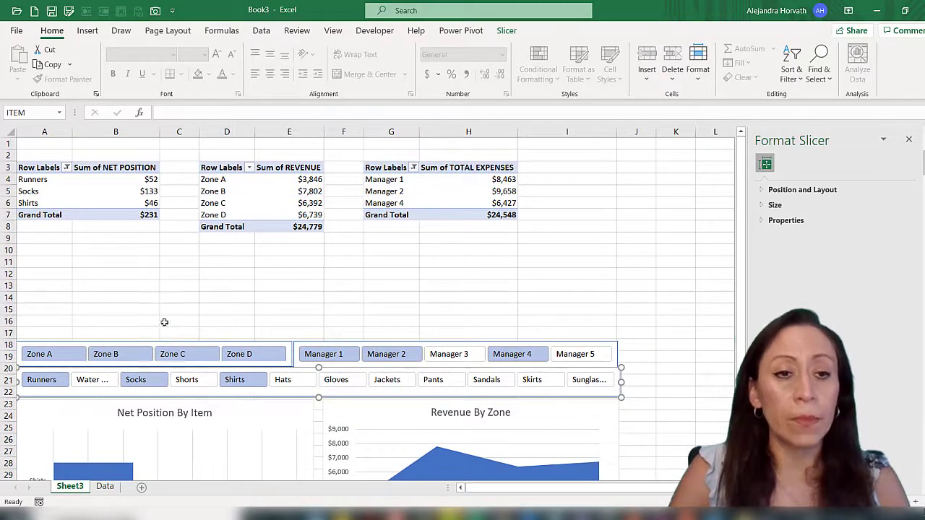
left_click(325, 354)
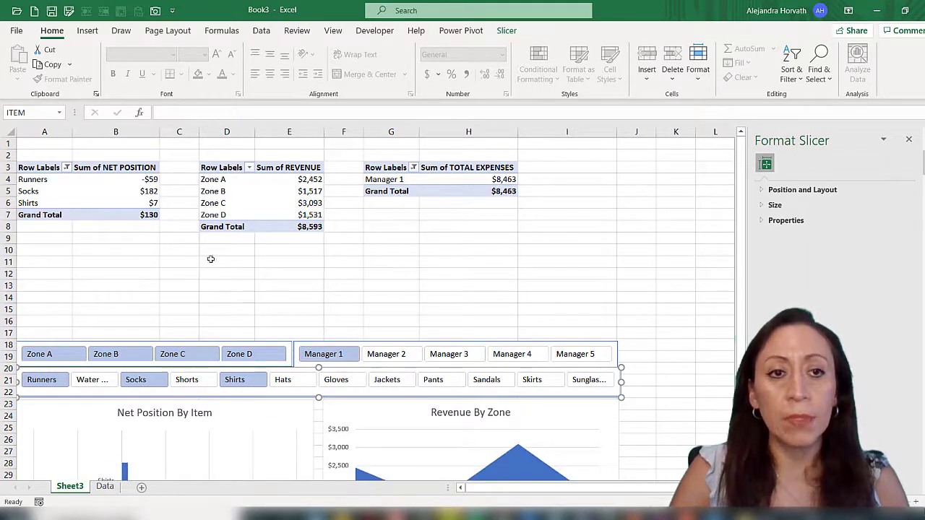
left_click(209, 357)
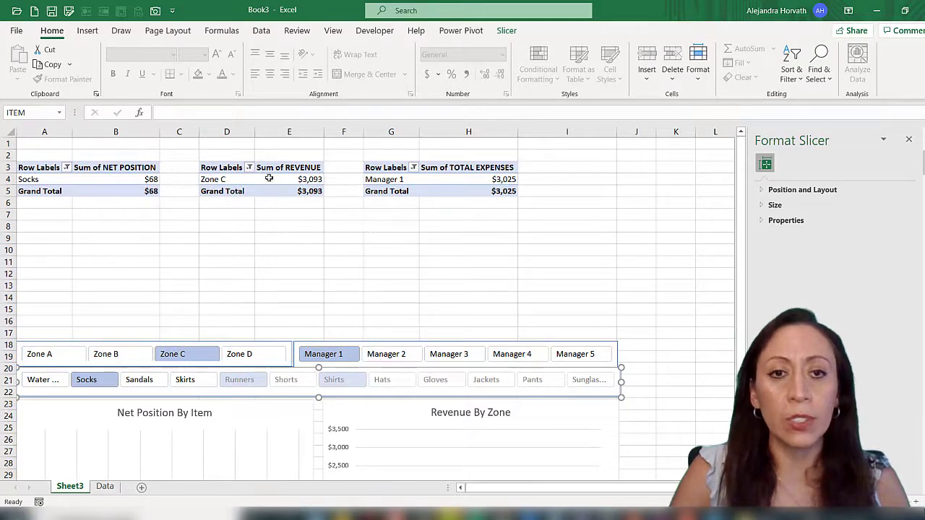
left_click(75, 354)
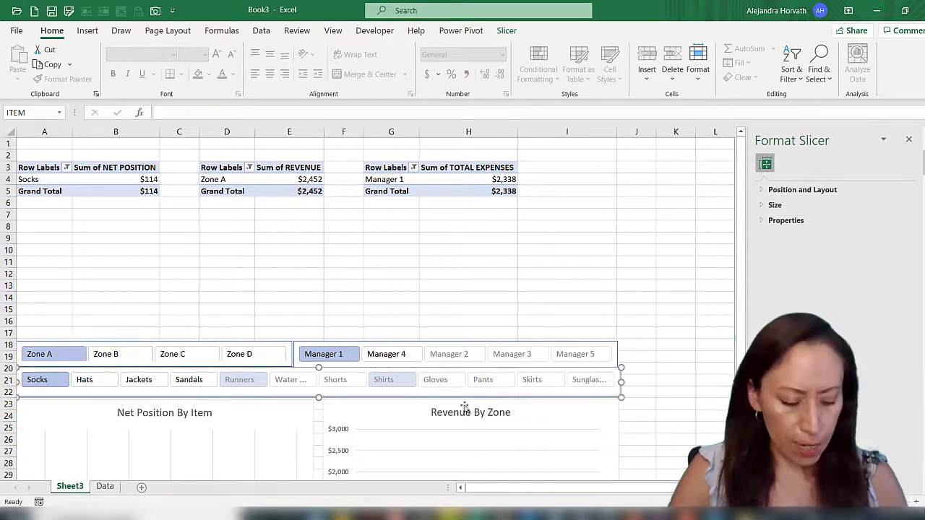
Step: Reselect all zones, all items from Runners to Sunglasses and all five managers in the slicers
left_click(251, 356, "shift")
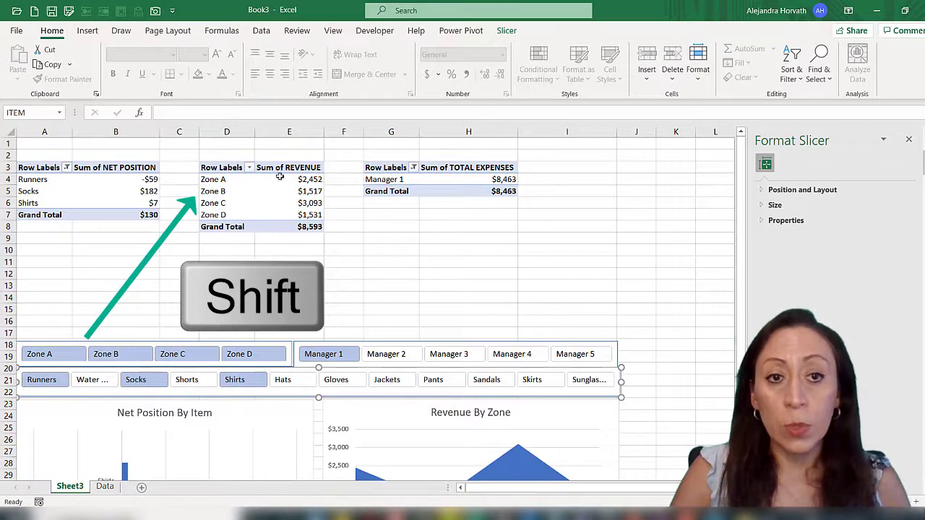
left_click(36, 380)
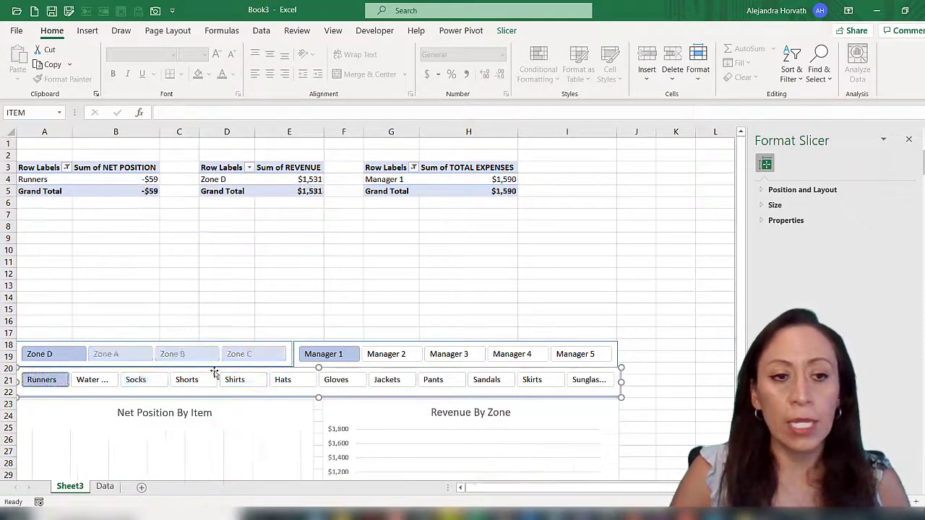
left_click(584, 381, "shift")
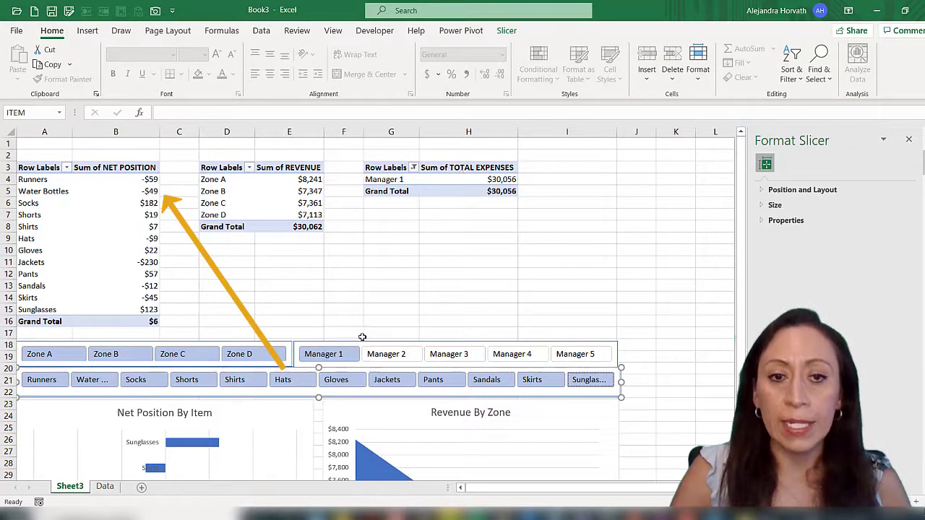
left_click(593, 355, "shift")
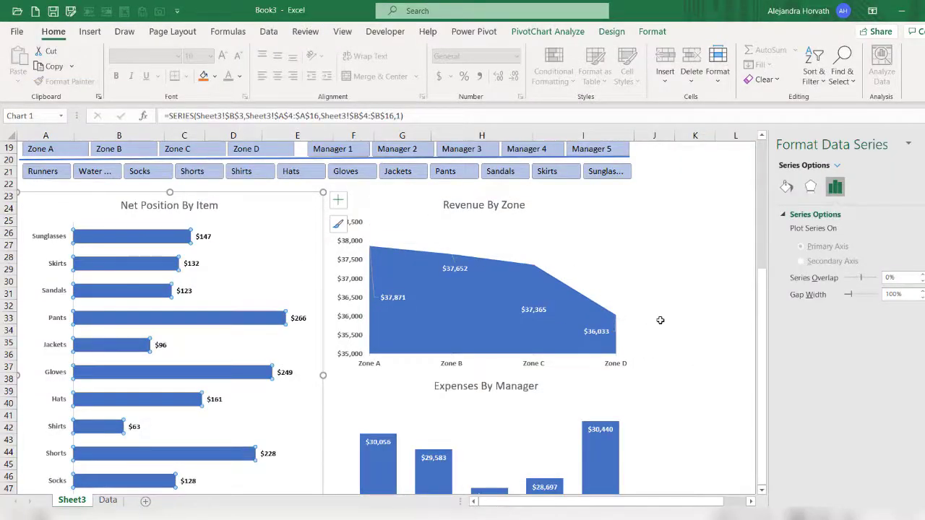
Step: Filter the finished dashboard to the items Runners through Hats plus Sandals, and to Zone B and Zone C
left_click(704, 312)
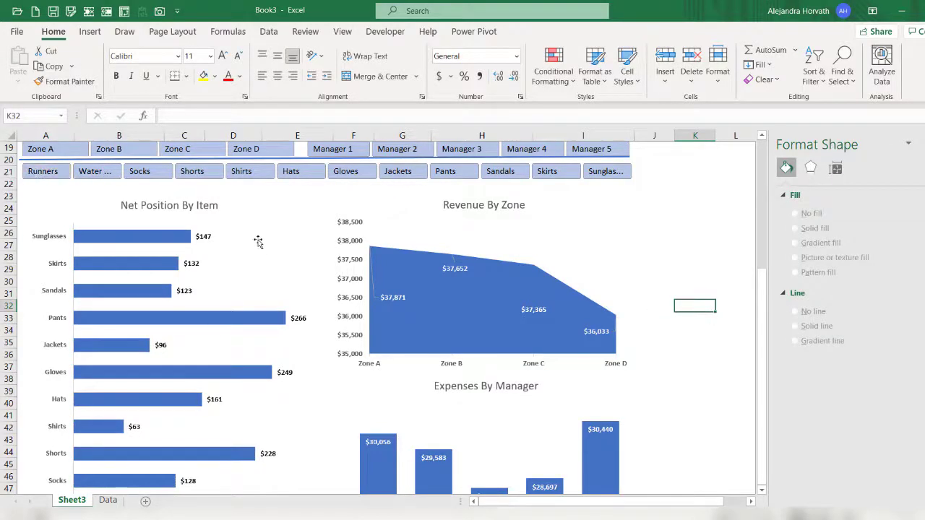
left_click(52, 173)
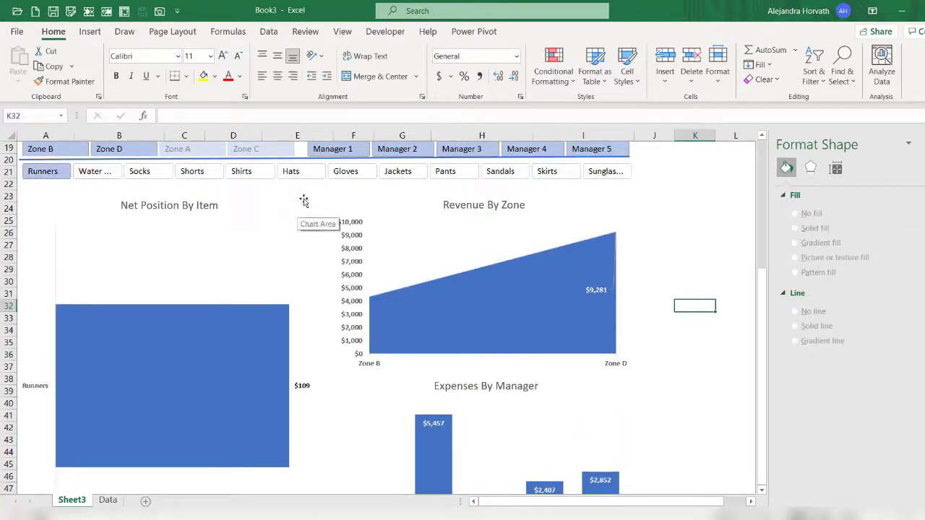
left_click(294, 172, "shift")
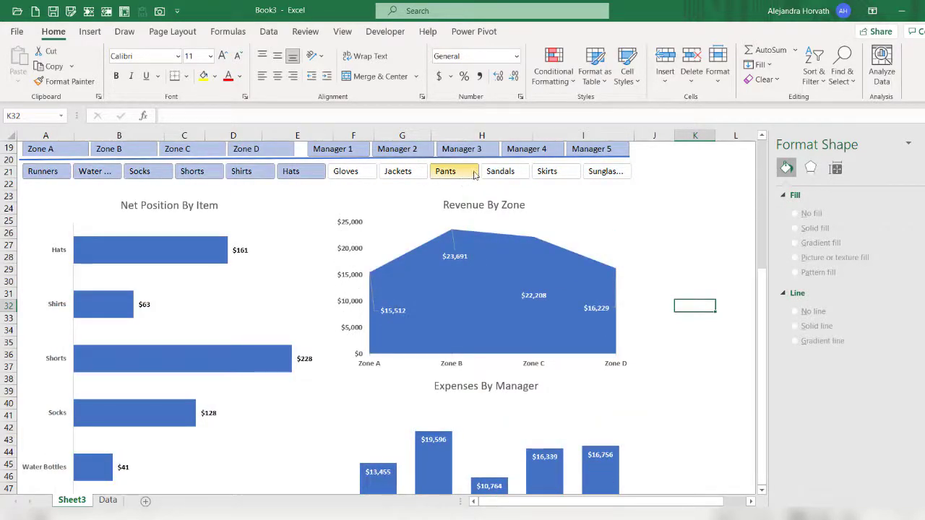
left_click(510, 171, "ctrl")
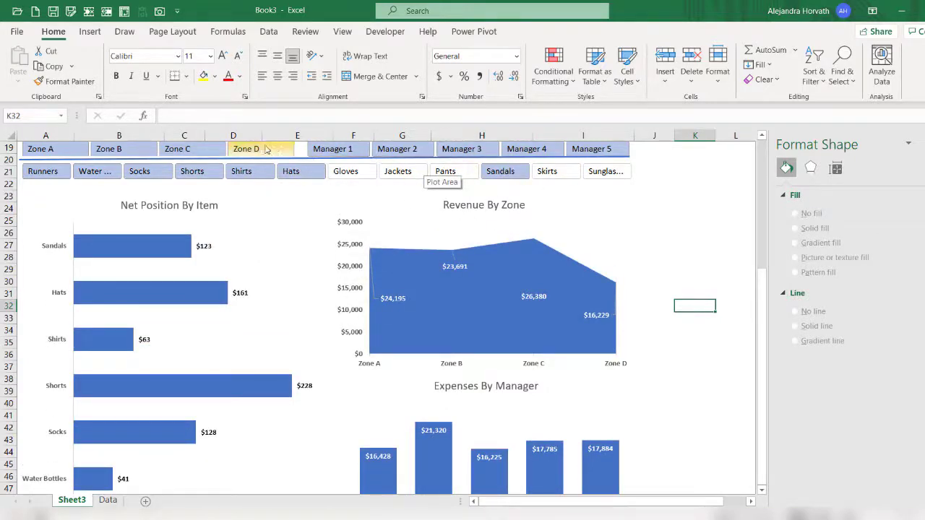
left_click(115, 148)
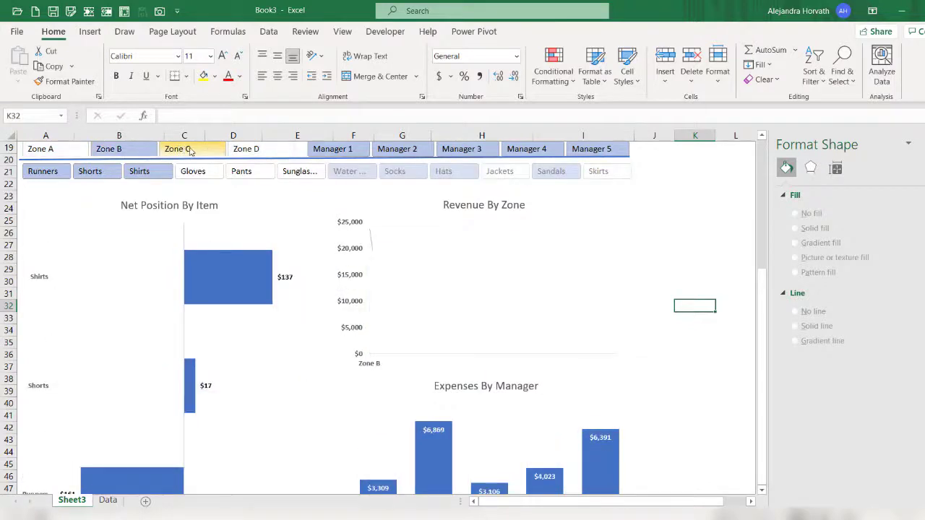
left_click(190, 150, "ctrl")
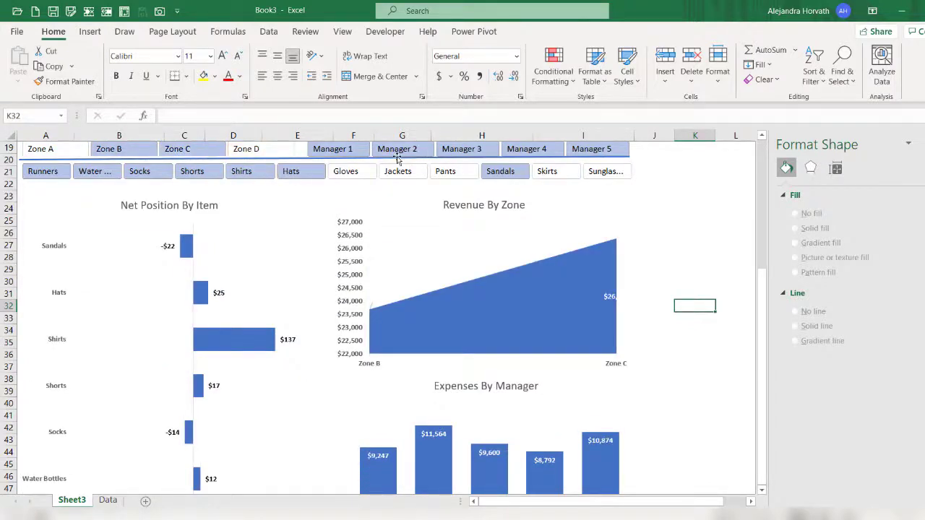
Step: Filter the dashboard to Manager 1 through Manager 4 and check the Expenses By Manager chart
left_click(352, 150)
left_click(526, 149, "shift")
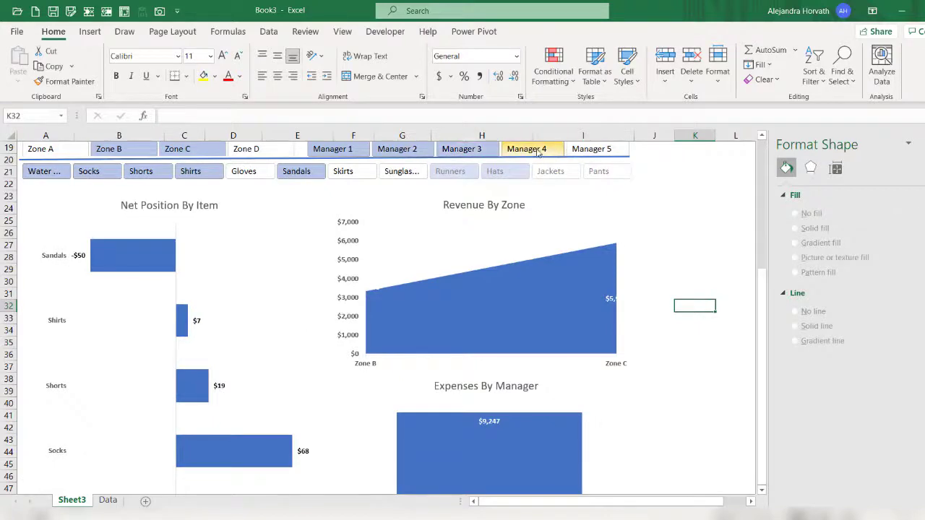
scroll(463, 359, "down", 8)
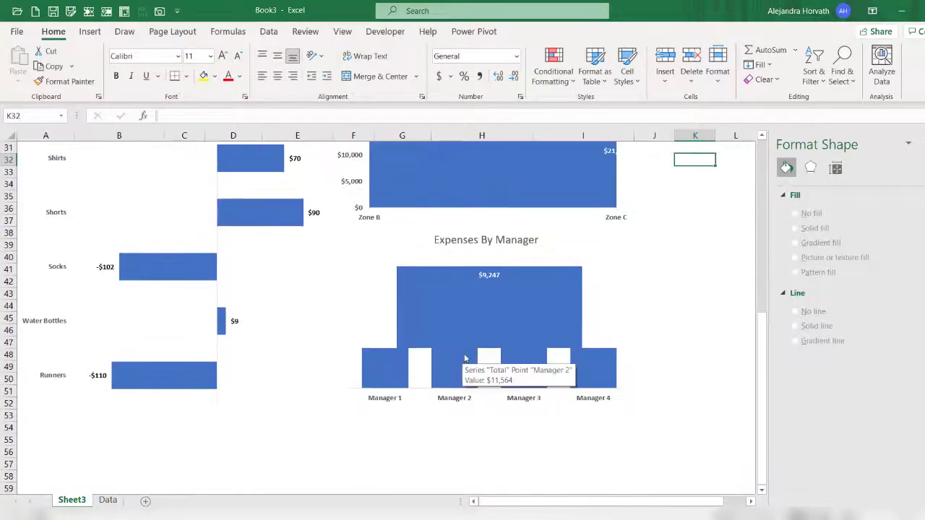
scroll(465, 352, "up", 6)
scroll(465, 352, "up", 5)
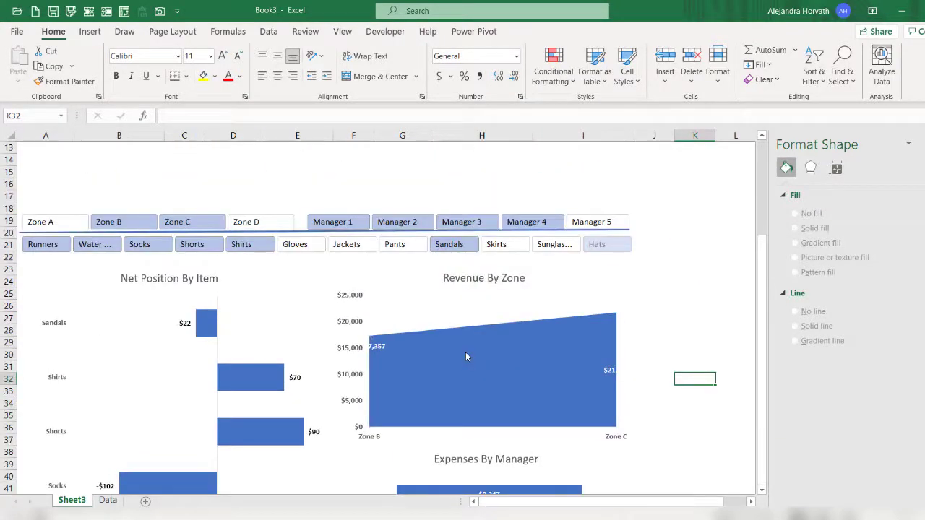
scroll(465, 352, "down", 3)
scroll(467, 356, "down", 3)
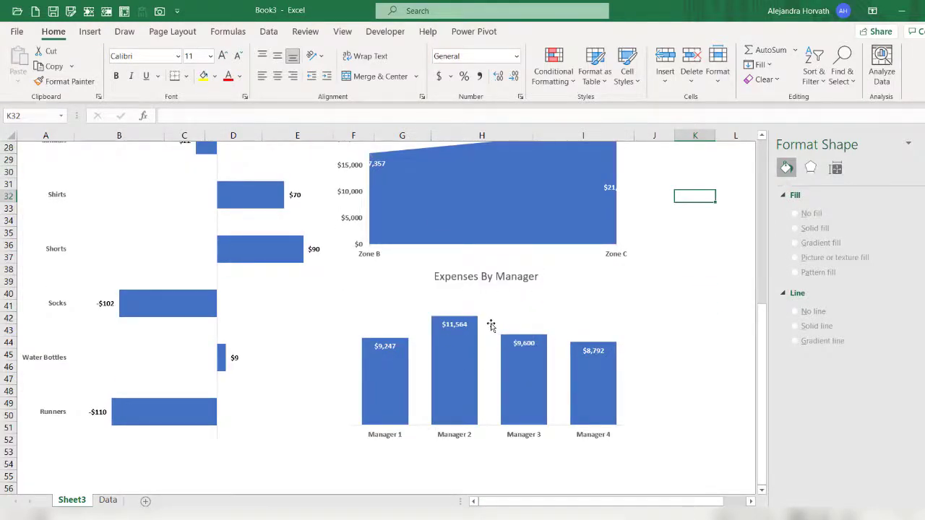
scroll(490, 325, "up", 5)
scroll(332, 226, "down", 1)
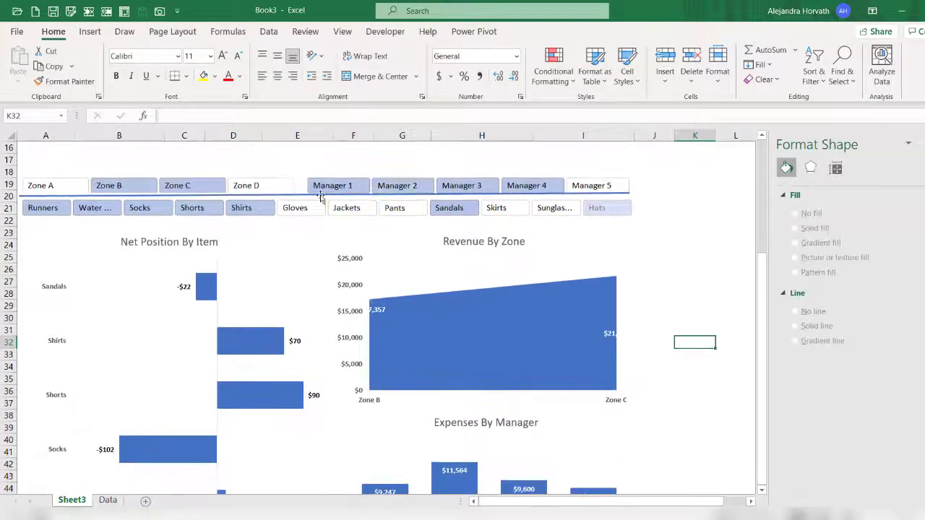
Step: Remove Manager 2 from the manager filter and review the updated charts
left_click(416, 186)
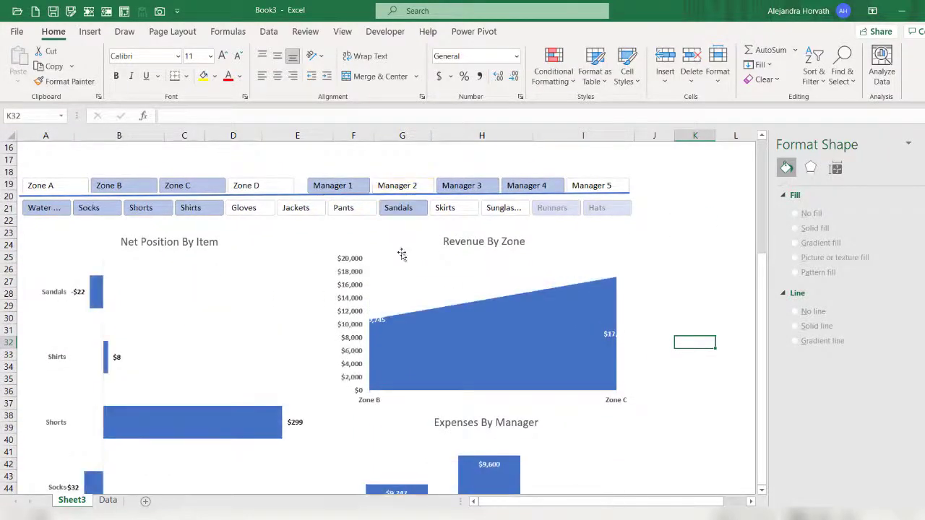
scroll(268, 346, "down", 3)
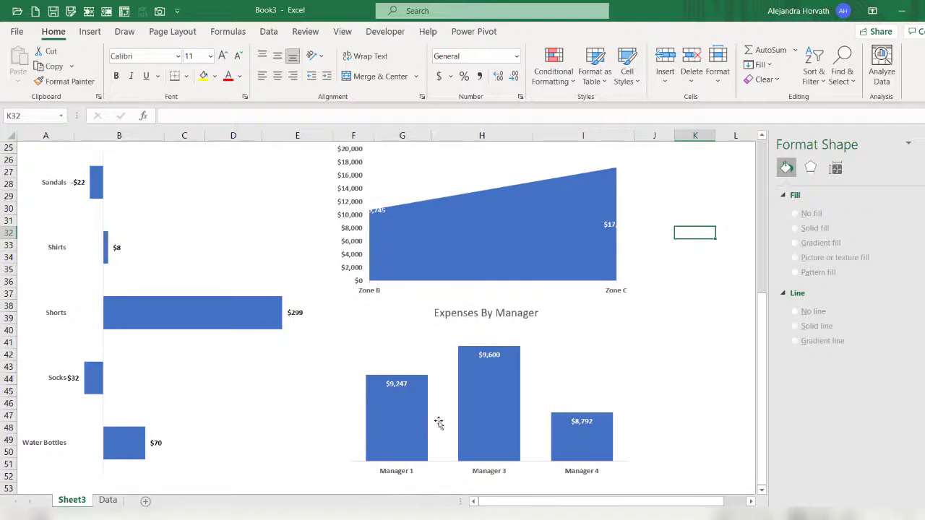
scroll(380, 330, "up", 2)
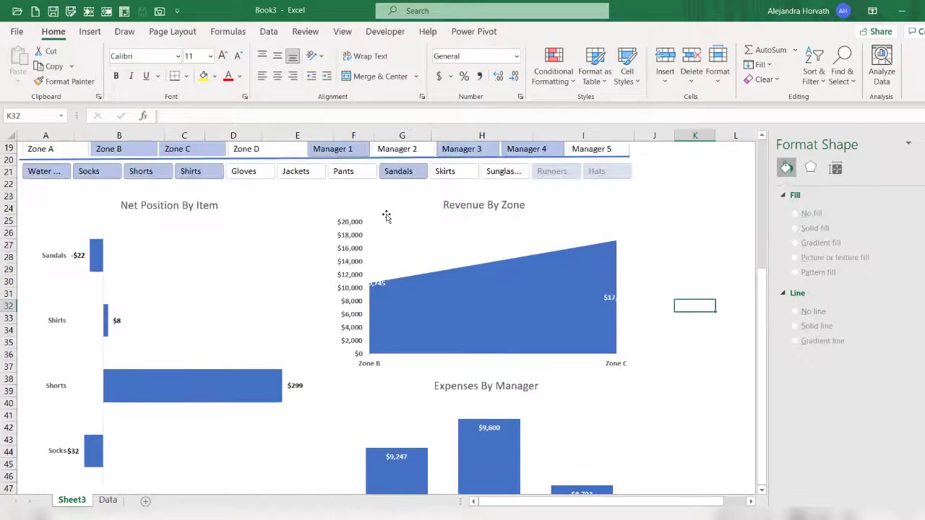
Step: Move the Zone B and Zone C data labels in the Revenue By Zone chart inward so their full values fit inside the area
left_click(378, 284)
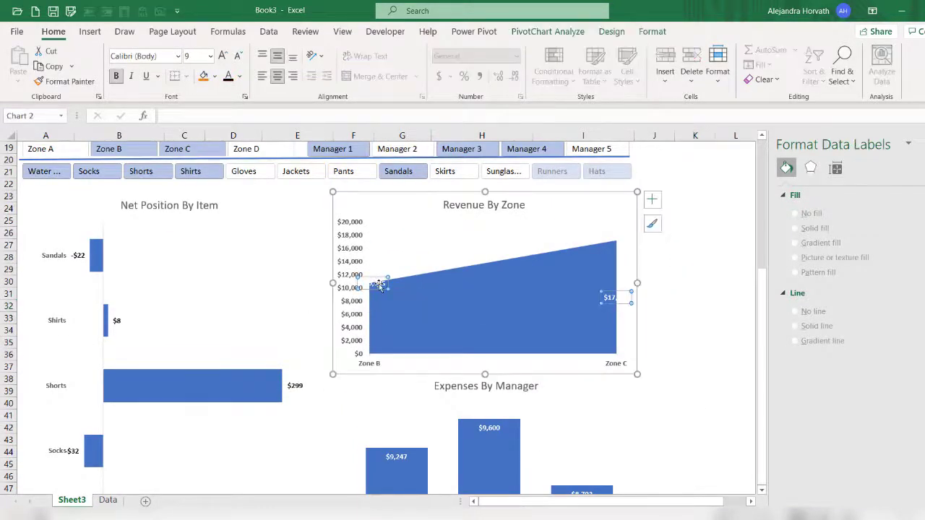
left_click(378, 282)
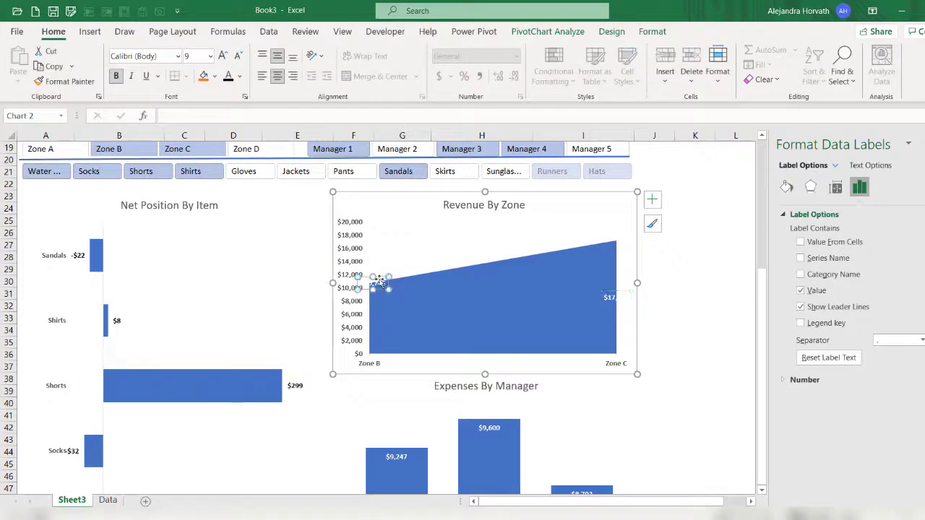
left_click_drag(379, 281, 405, 291)
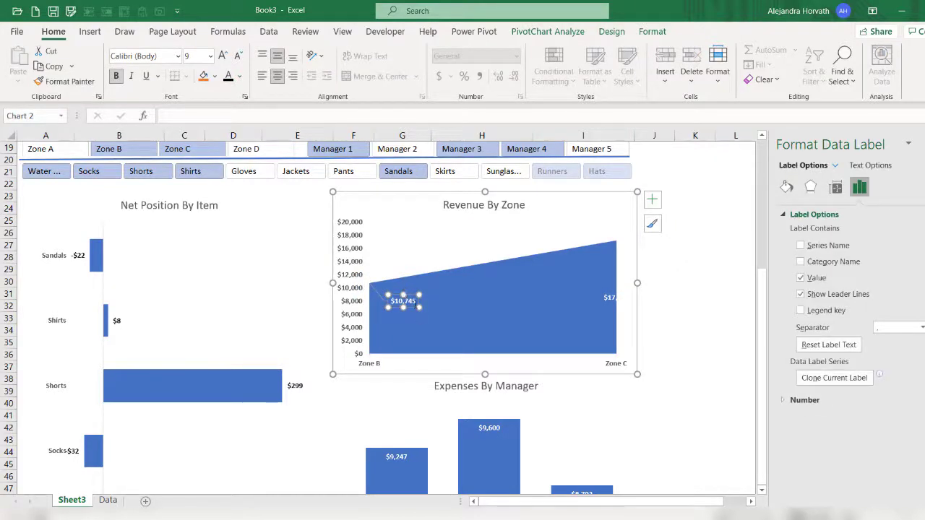
left_click(611, 298)
left_click_drag(609, 296, 588, 294)
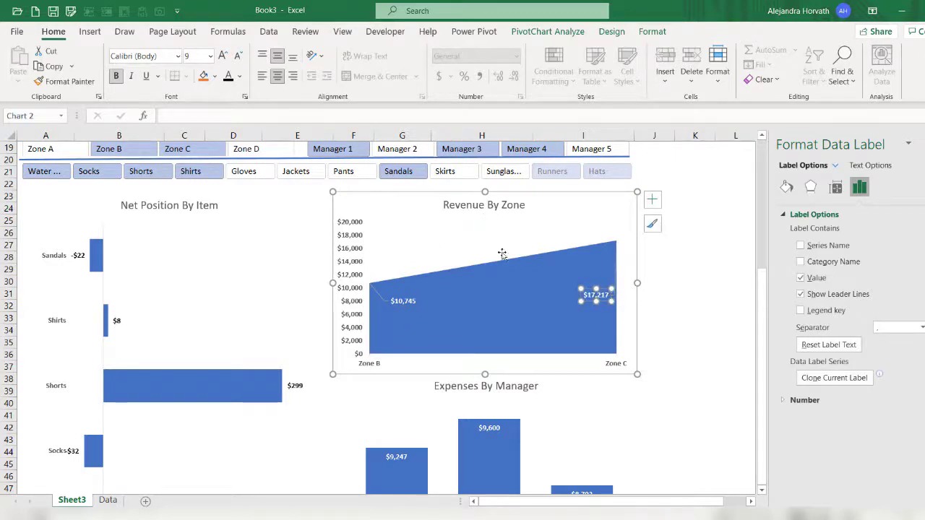
Step: Filter the dashboard to the items Gloves, Jackets and Pants and review the charts and pivot tables
scroll(200, 253, "down", 4)
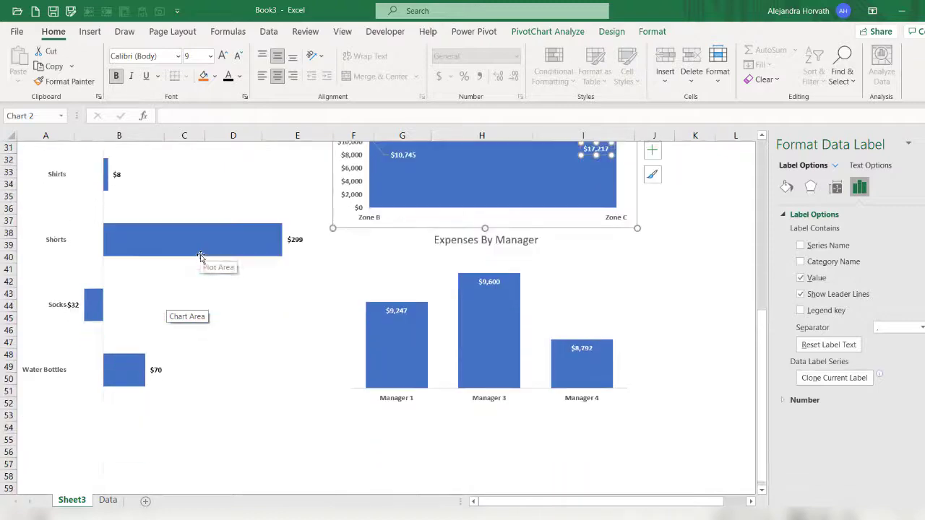
scroll(200, 254, "up", 4)
scroll(200, 257, "up", 3)
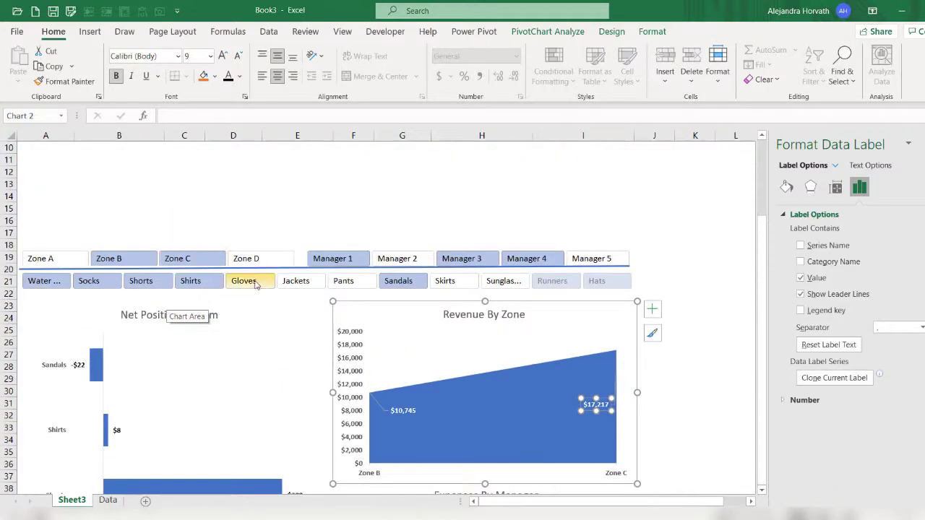
left_click_drag(255, 285, 340, 280)
scroll(338, 266, "down", 4)
scroll(337, 267, "up", 5)
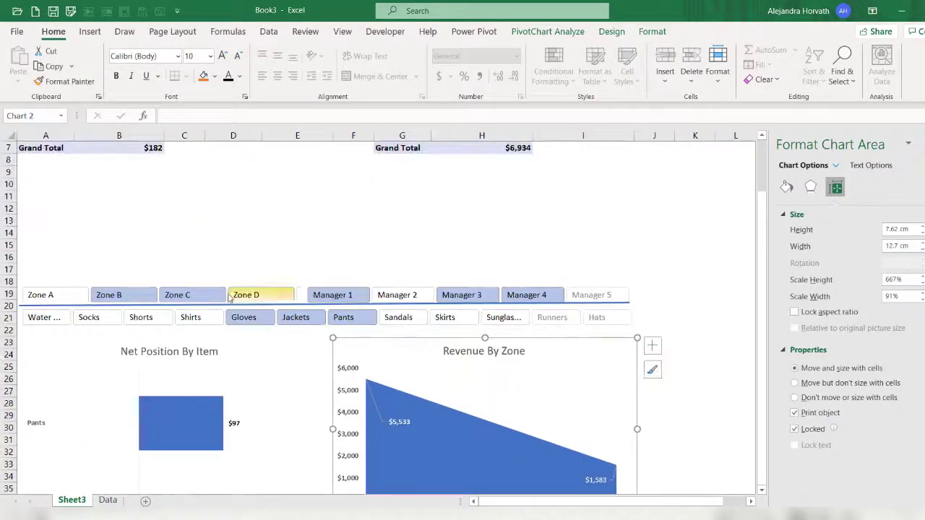
scroll(174, 283, "up", 2)
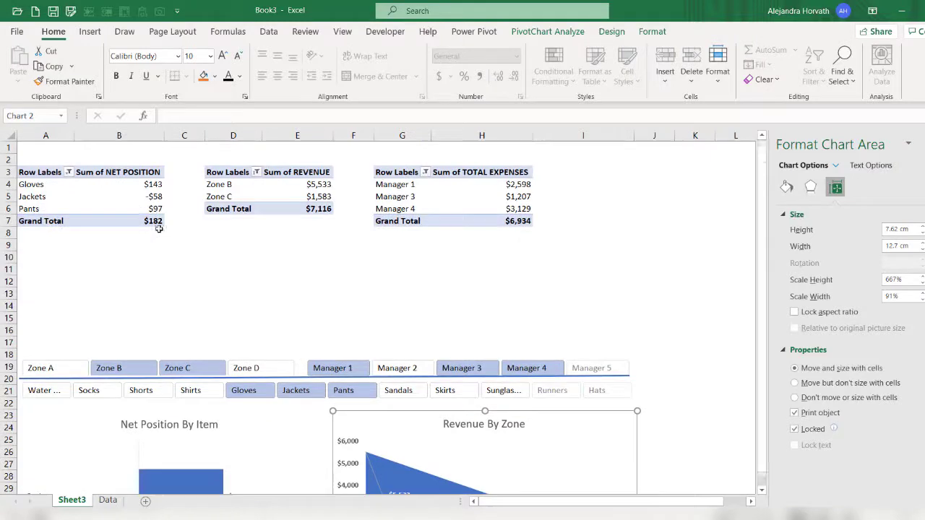
Step: Clear the ITEM filter in the net position pivot table and add Zone A to the revenue pivot table's zone filter
left_click(69, 173)
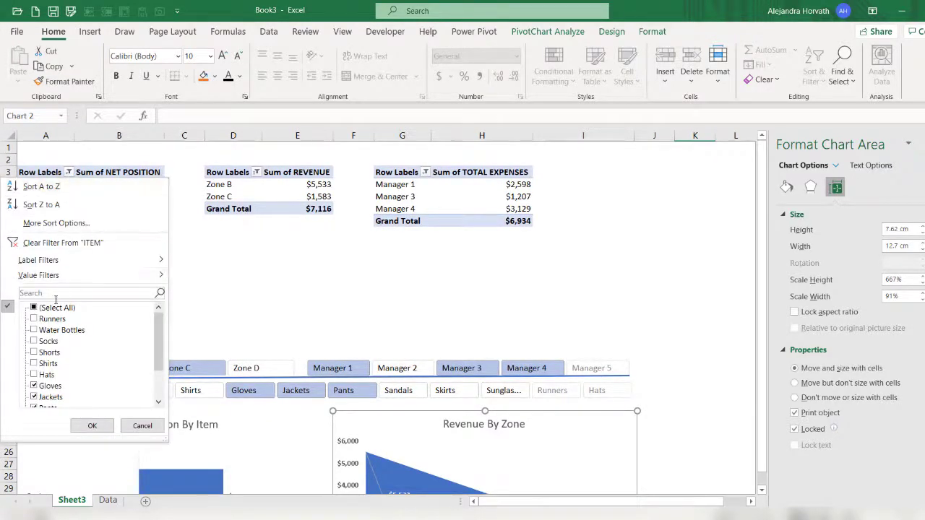
left_click(44, 246)
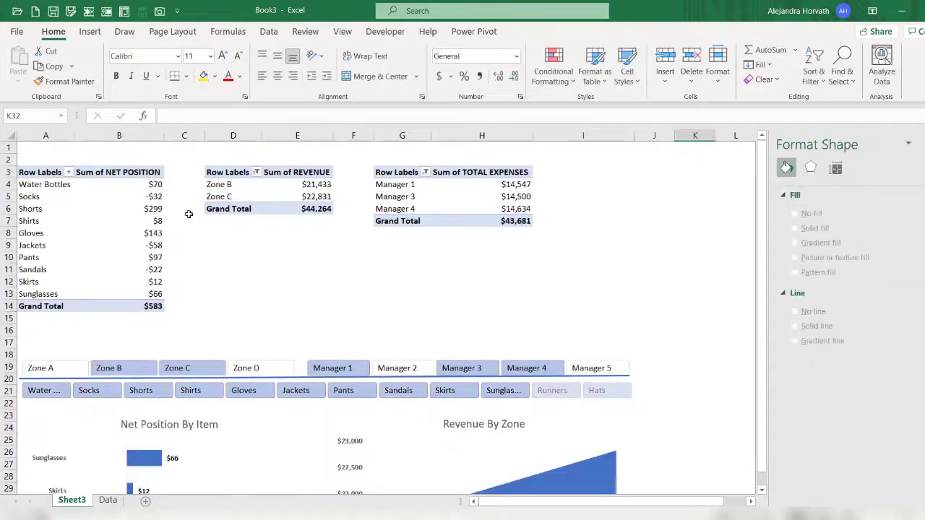
left_click(256, 177)
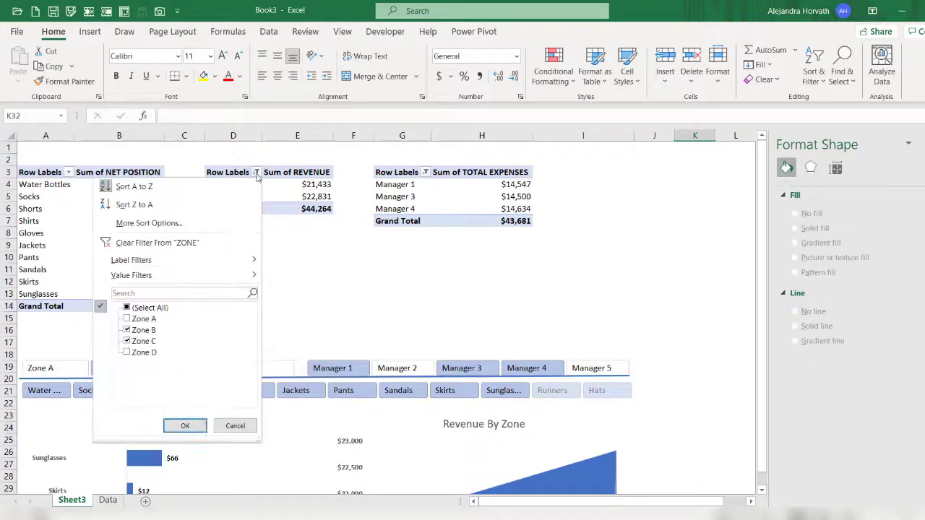
left_click(127, 319)
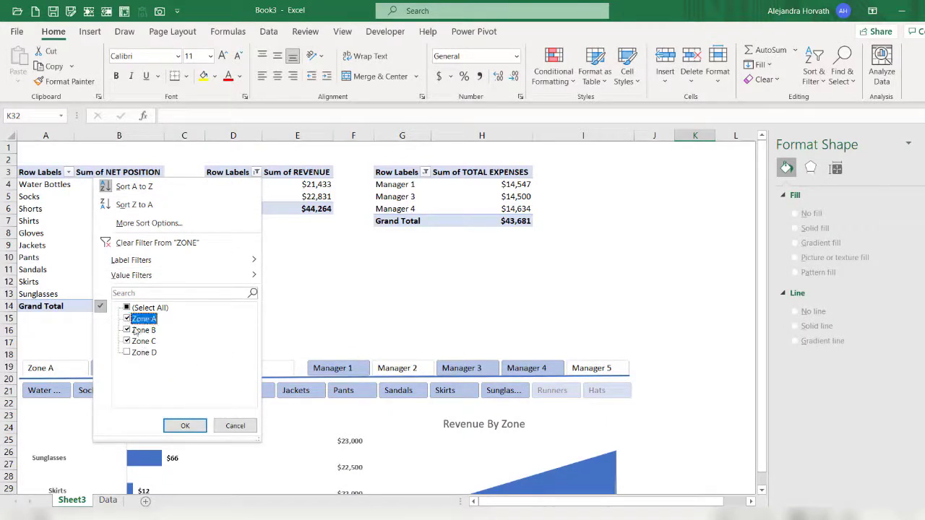
left_click(193, 431)
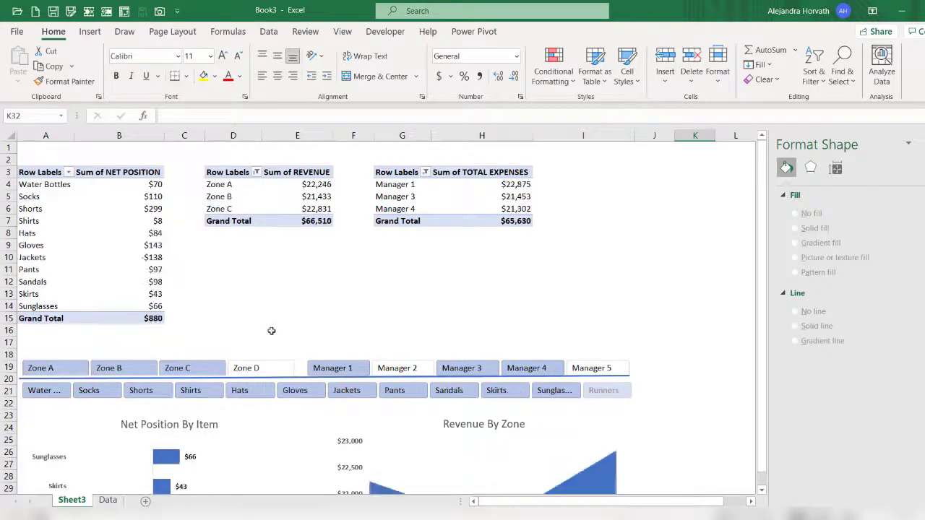
Step: Reselect all five managers in the slicer and filter the items to Water Bottles, Shorts and Hats
scroll(289, 346, "down", 3)
scroll(278, 325, "down", 4)
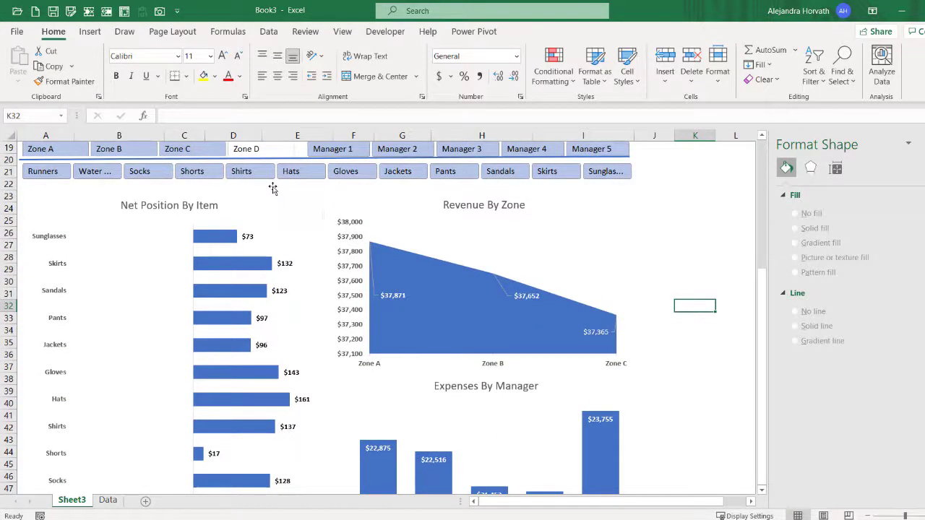
left_click(337, 157)
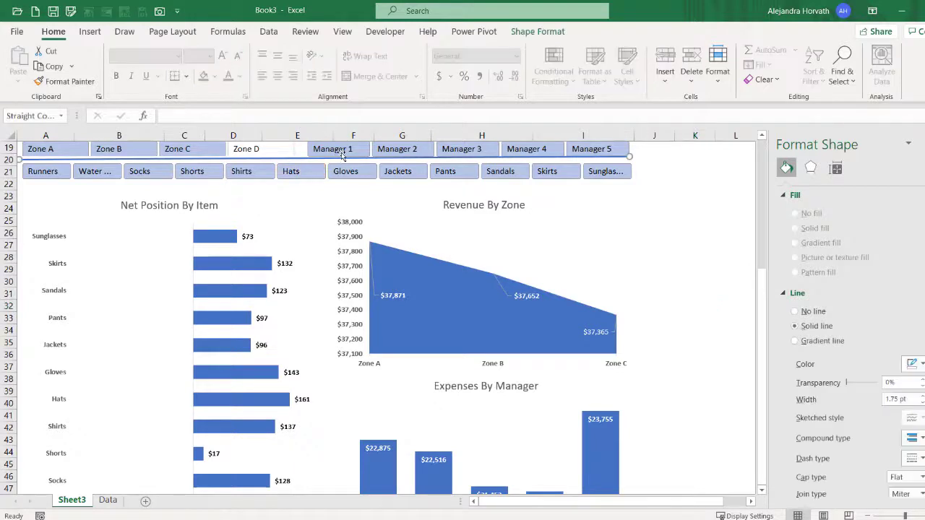
left_click(304, 174)
left_click(192, 172)
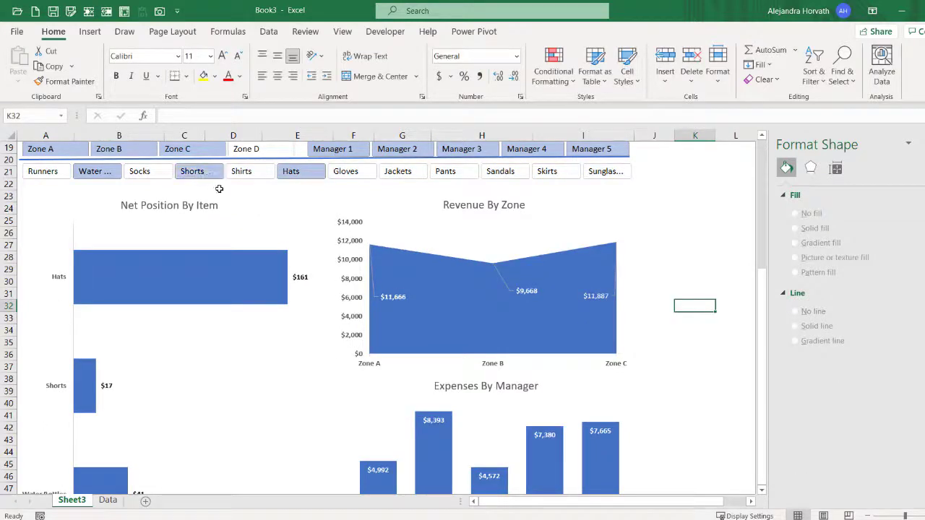